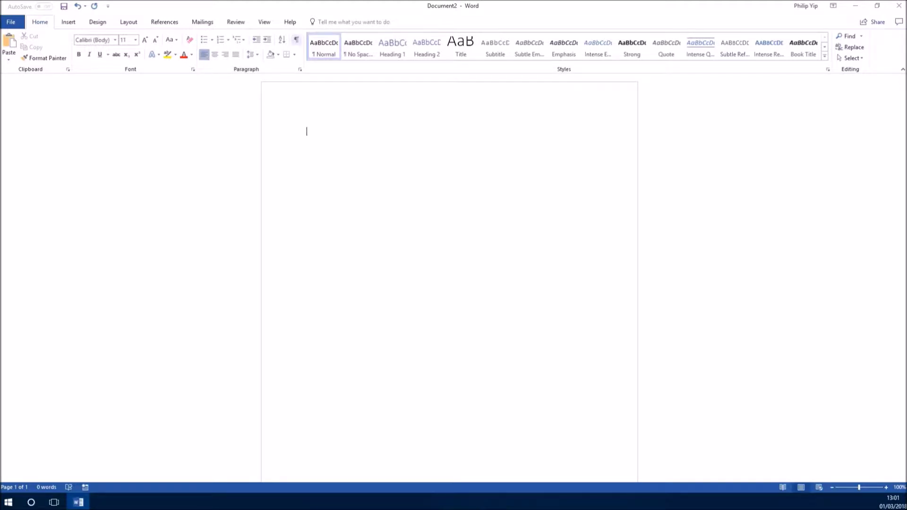
Show the formatting marks and enter three spaces, a paragraph break and two tabs in the blank document
click(296, 39)
key(Return)
key(Tab)
key(Tab)
Examine the space, paragraph and tab marks at 200% zoom, toggling the formatting marks off and on
click(887, 487)
click(887, 487)
click(886, 487)
click(887, 488)
click(886, 487)
click(886, 487)
click(887, 487)
click(887, 487)
click(887, 487)
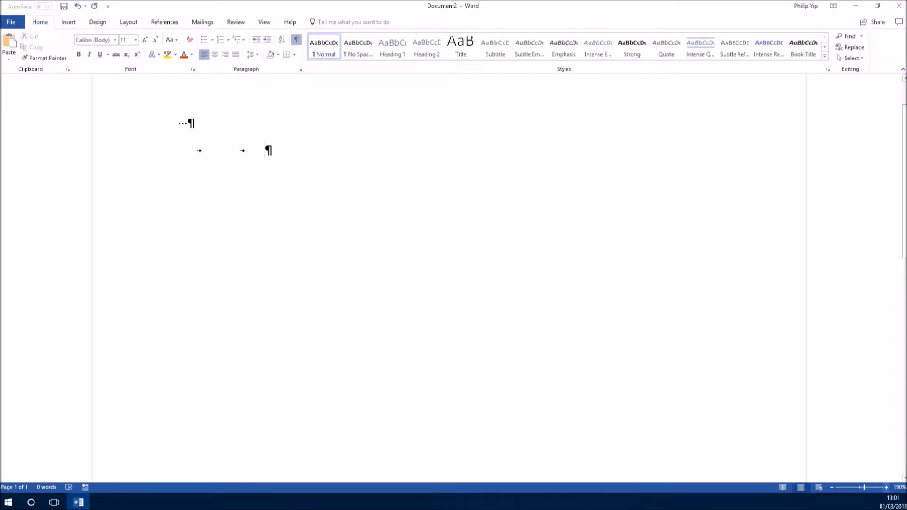
click(886, 487)
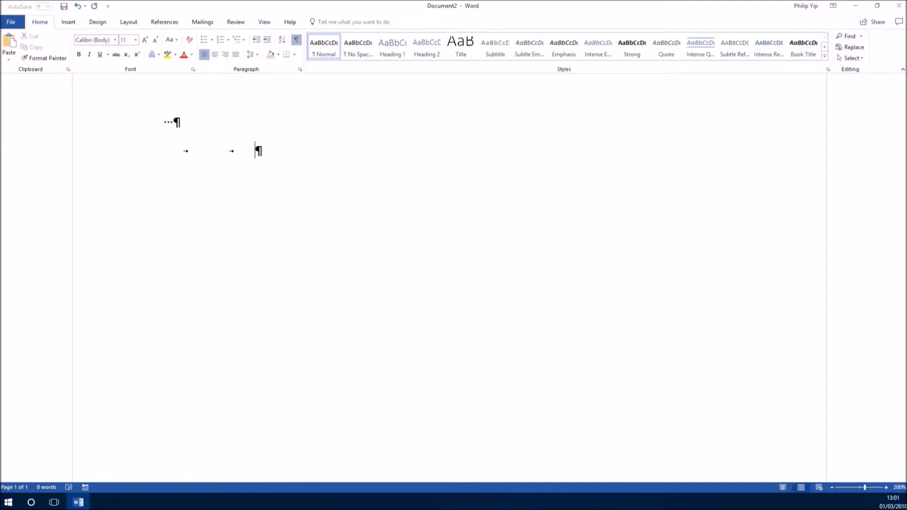
key(ctrl+shift+8)
key(ctrl+shift+8)
Turn on the page gridlines and delete all the test spaces, tabs and paragraphs from the document
click(264, 22)
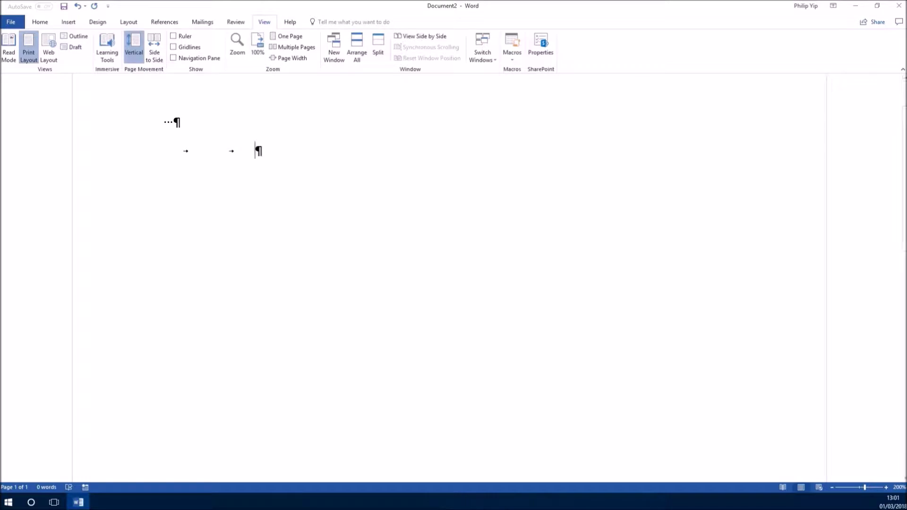
click(174, 48)
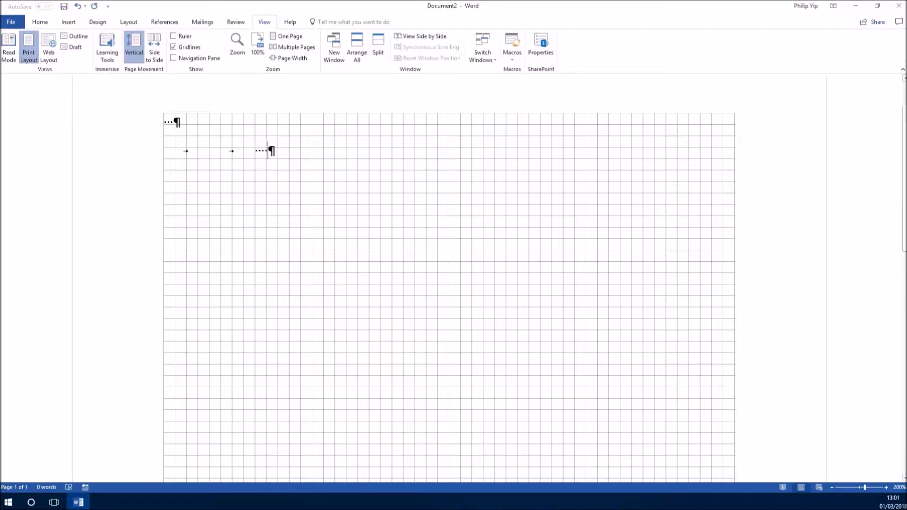
key(ctrl+a)
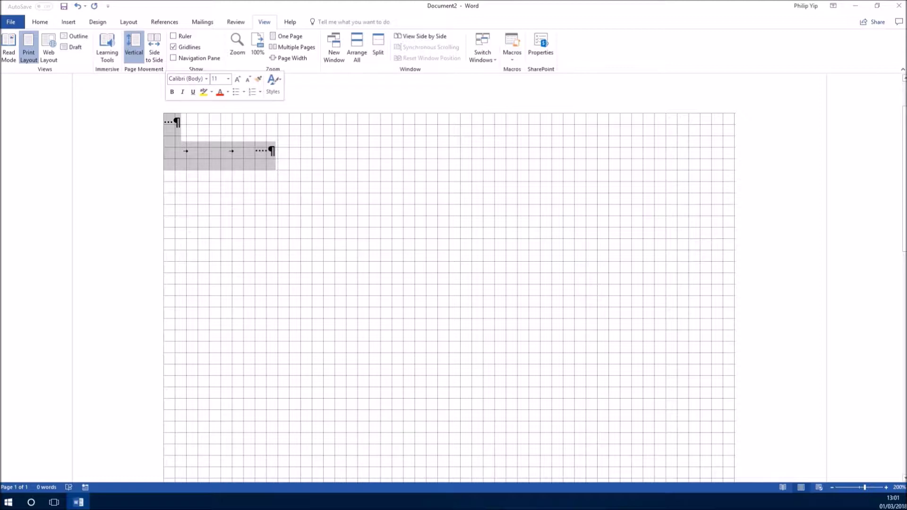
key(Delete)
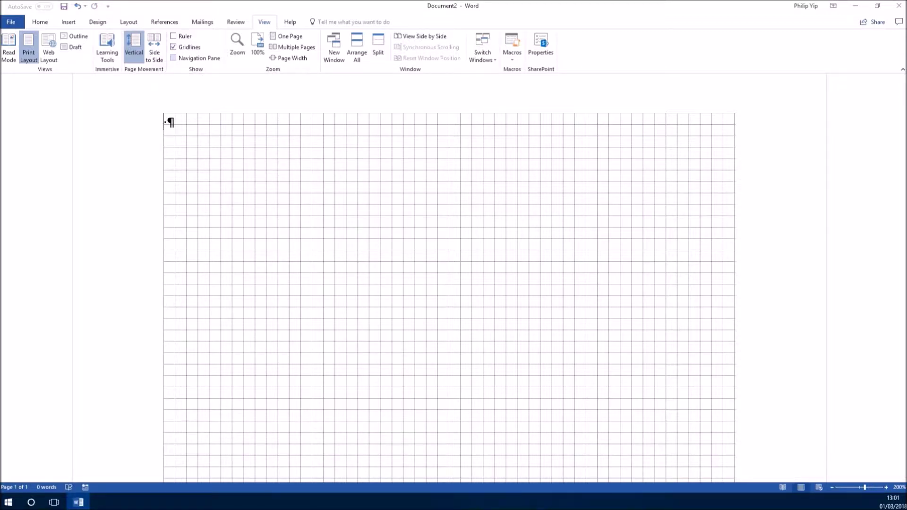
Show the Navigation pane beside the document and set the page zoom to 150%
click(173, 58)
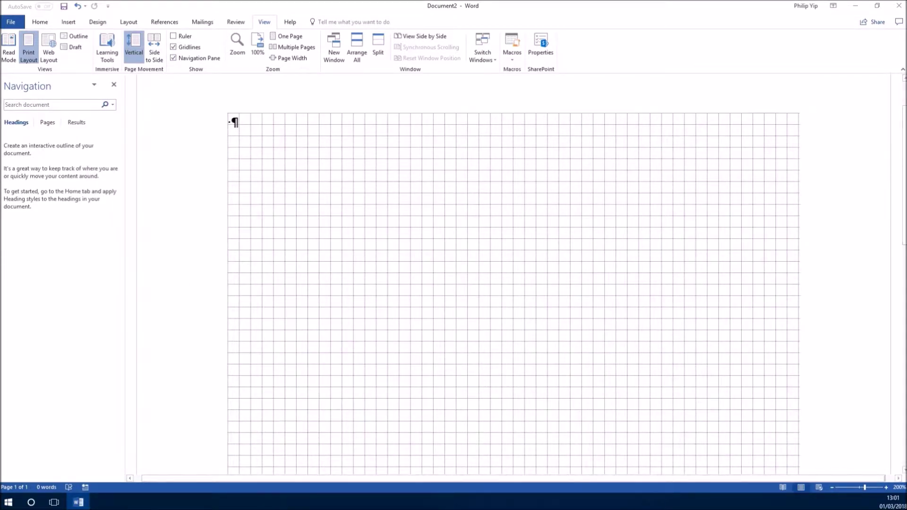
click(832, 488)
click(832, 487)
click(831, 487)
click(832, 487)
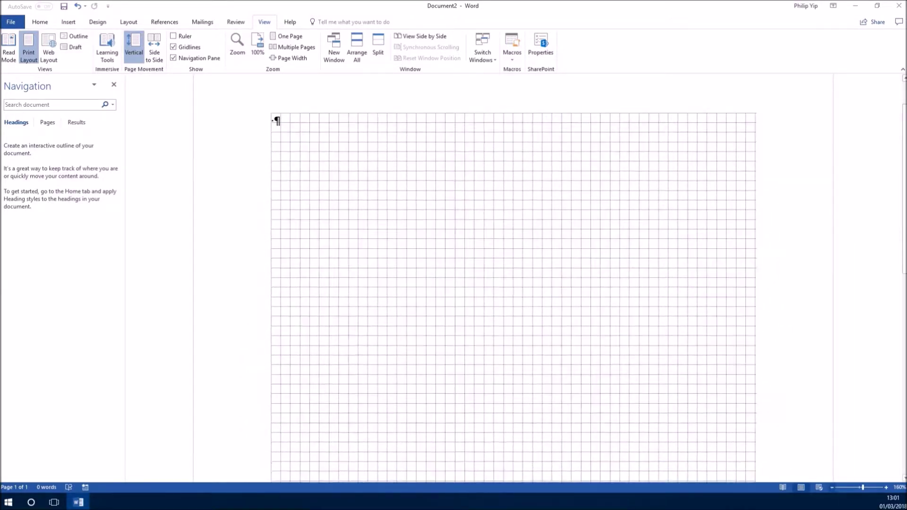
click(832, 487)
click(831, 488)
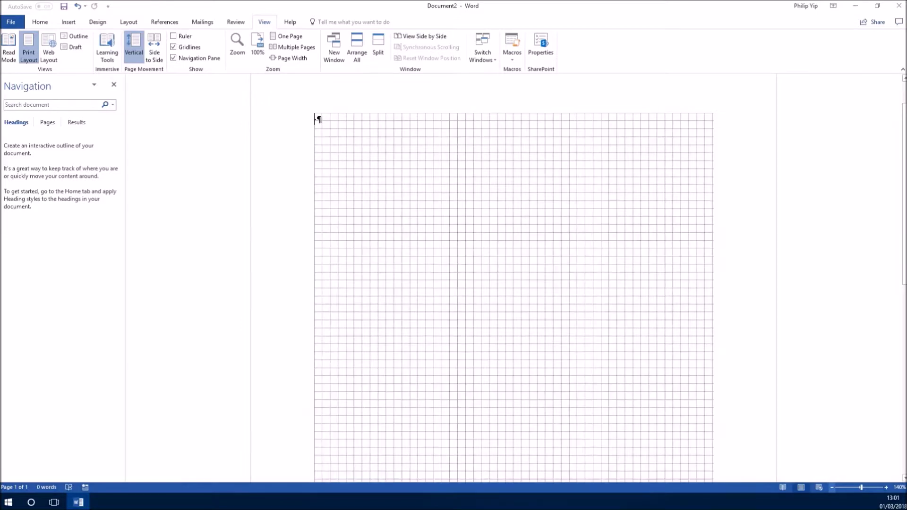
click(886, 487)
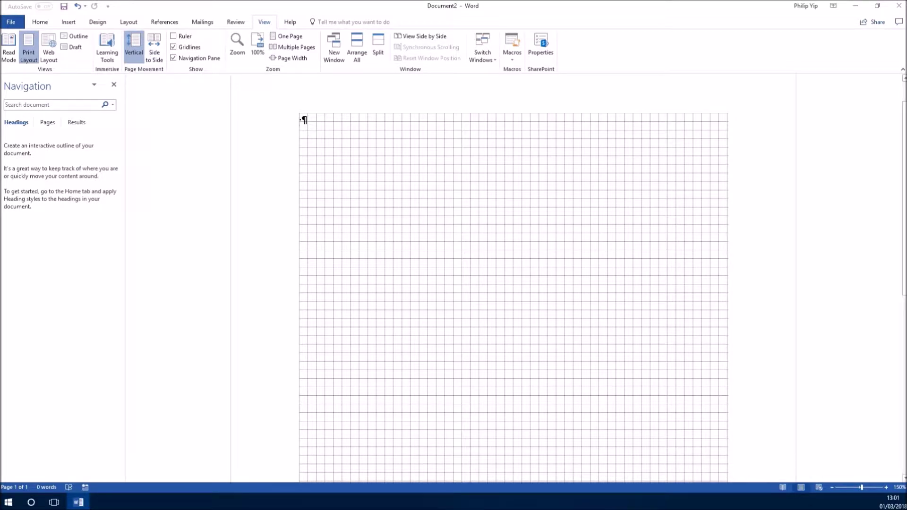
Remove the leftover space and enter "The British Isles" in the Title style, followed by a new paragraph
key(Delete)
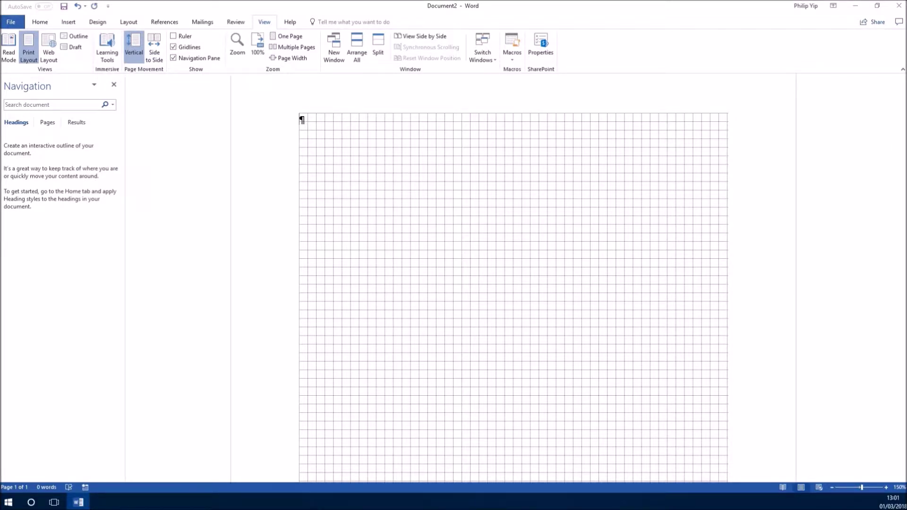
key(alt+h)
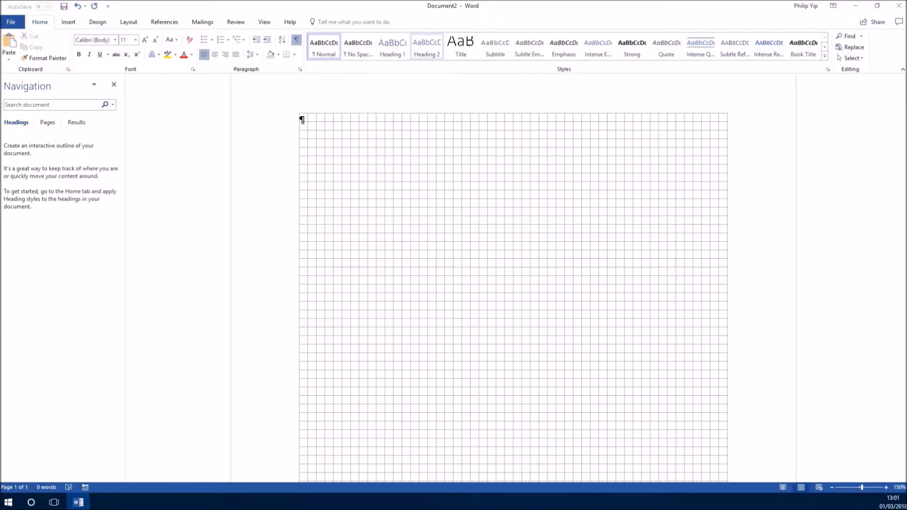
click(460, 45)
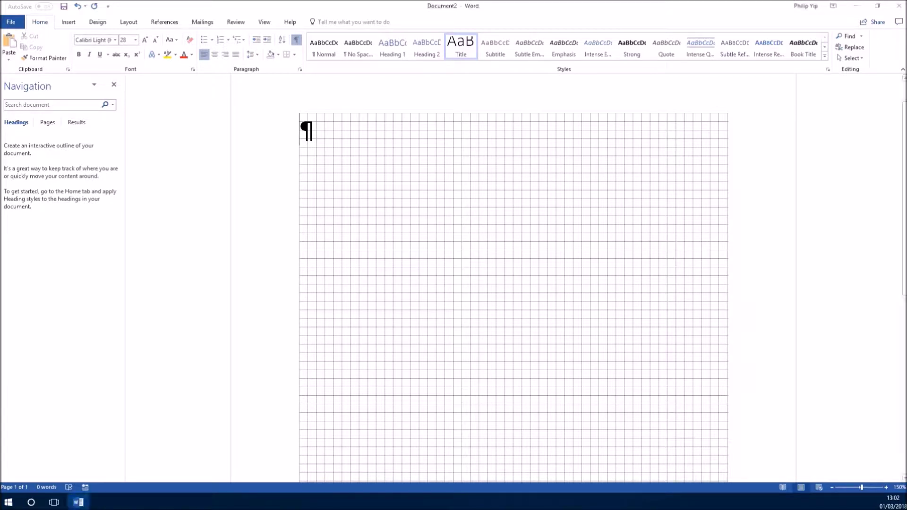
text(The Brit)
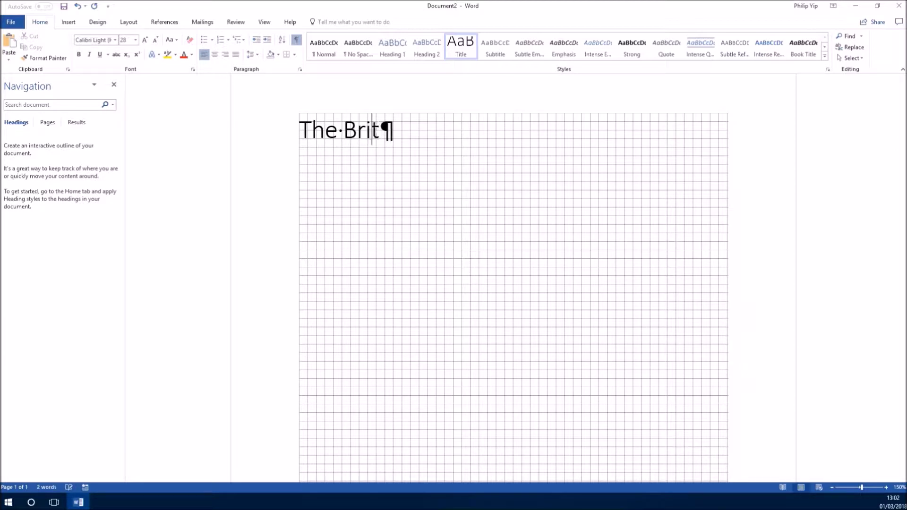
text(ish Isles)
key(Return)
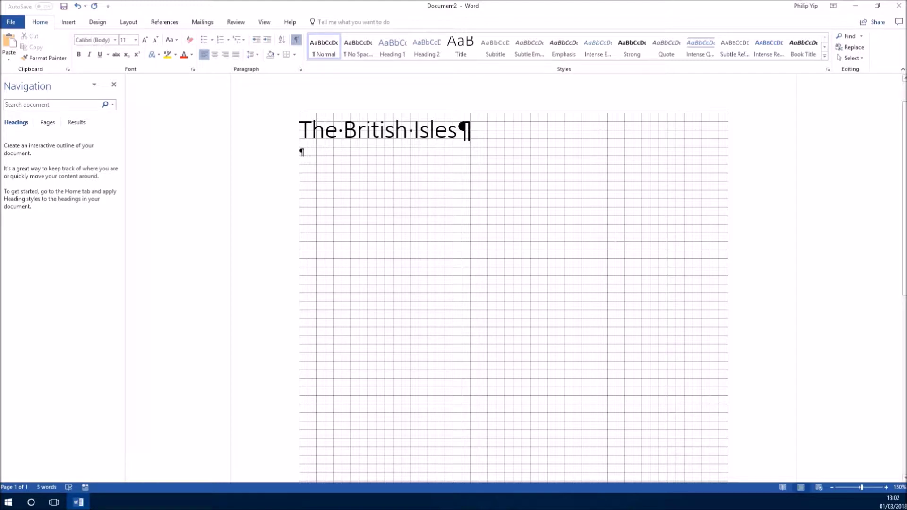
Add the numbered heading "1. The Kingdom of Scotland" in the Heading 1 style below the title
click(392, 48)
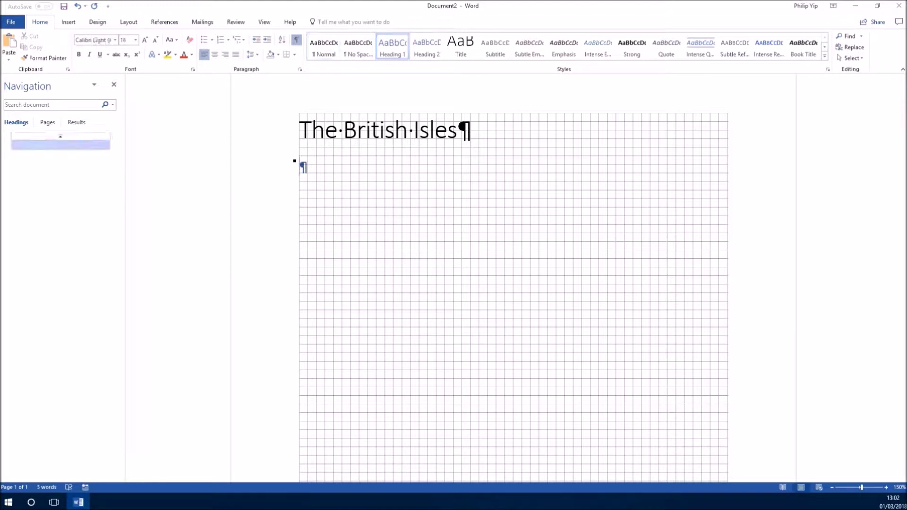
text(1. T)
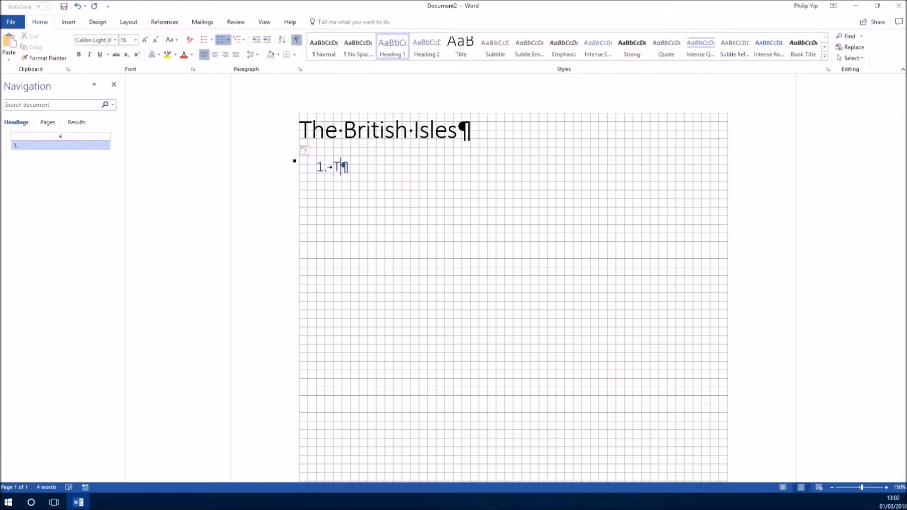
text(he Kingdom)
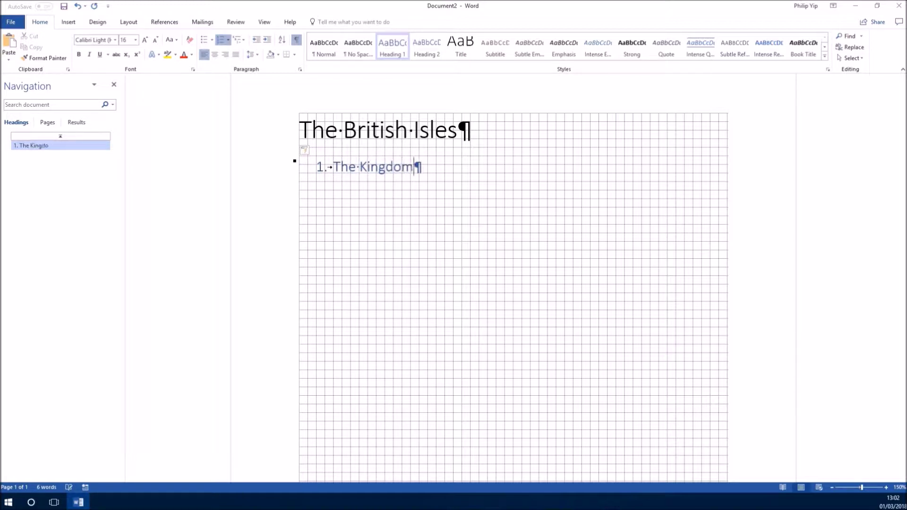
text( bf Scotland)
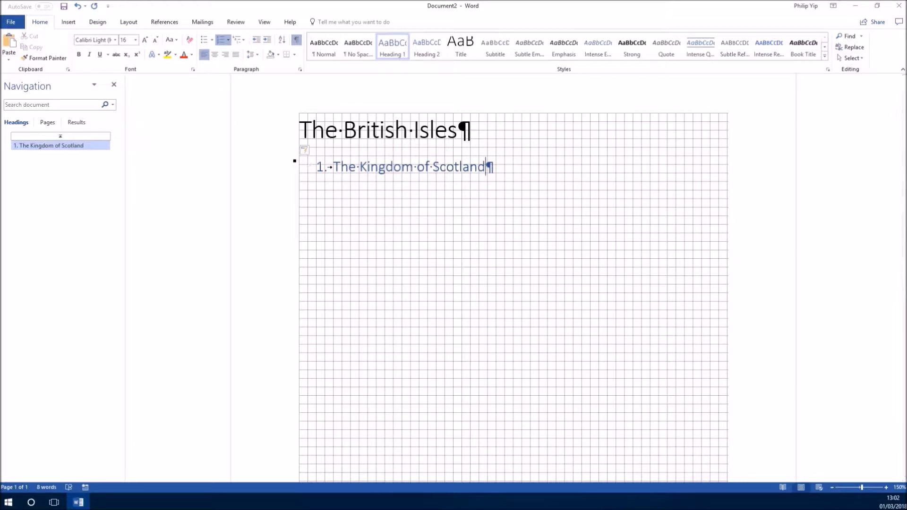
Switch to the Images folder in File Explorer and copy the picture 1.PNG
drag(906, 64, 637, 201)
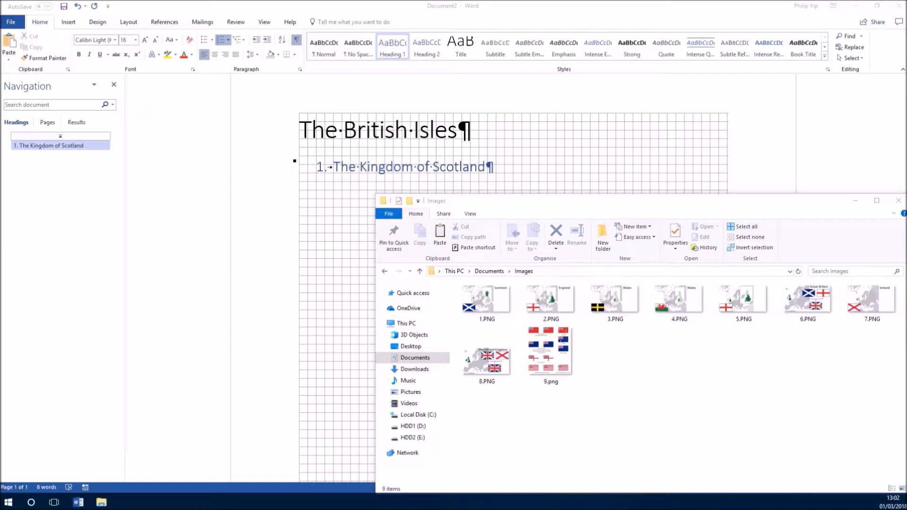
mouse_move(487, 300)
mouse_down()
mouse_move(420, 250)
mouse_move(466, 269)
mouse_move(482, 298)
mouse_move(334, 168)
mouse_move(562, 222)
mouse_move(524, 279)
mouse_move(487, 300)
mouse_up()
right_click(496, 308)
click(517, 249)
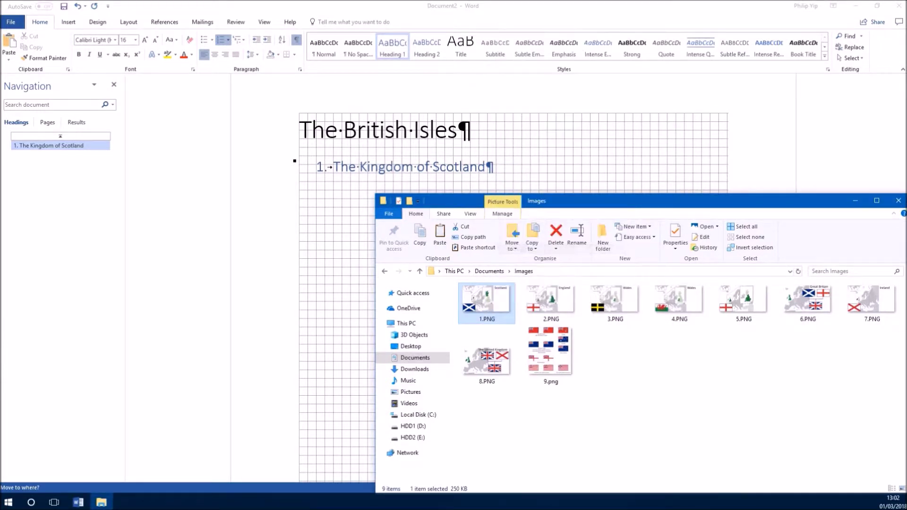
Return to the Word document and paste the picture in a new paragraph under the Scotland heading, adding an empty paragraph after it
drag(590, 201, 906, 222)
click(383, 167)
click(486, 166)
key(Return)
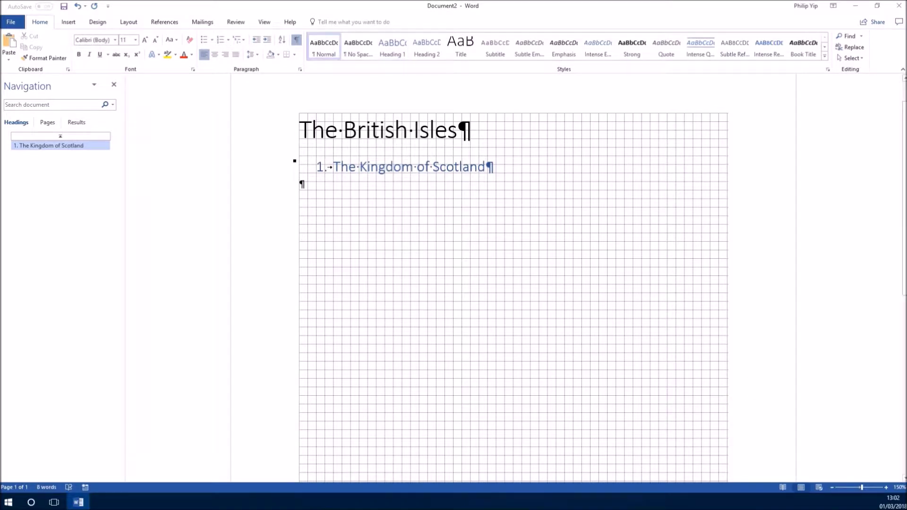
right_click(353, 191)
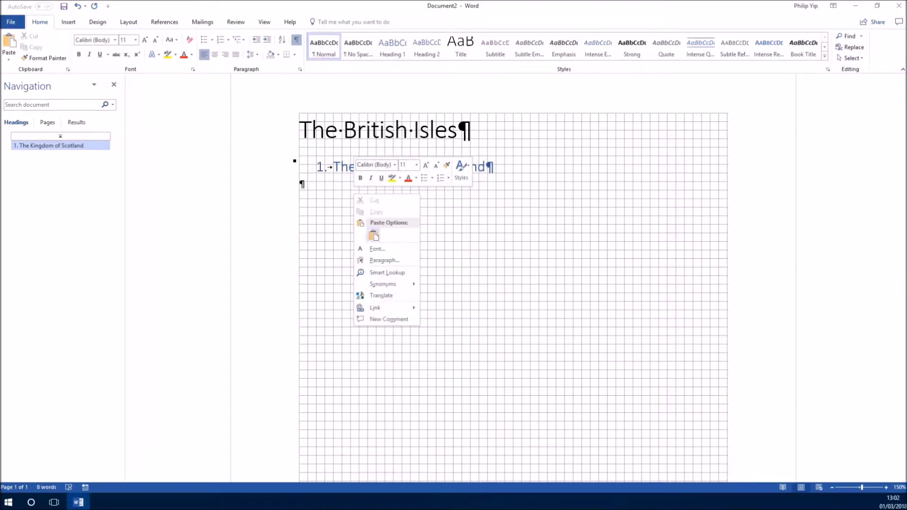
click(373, 235)
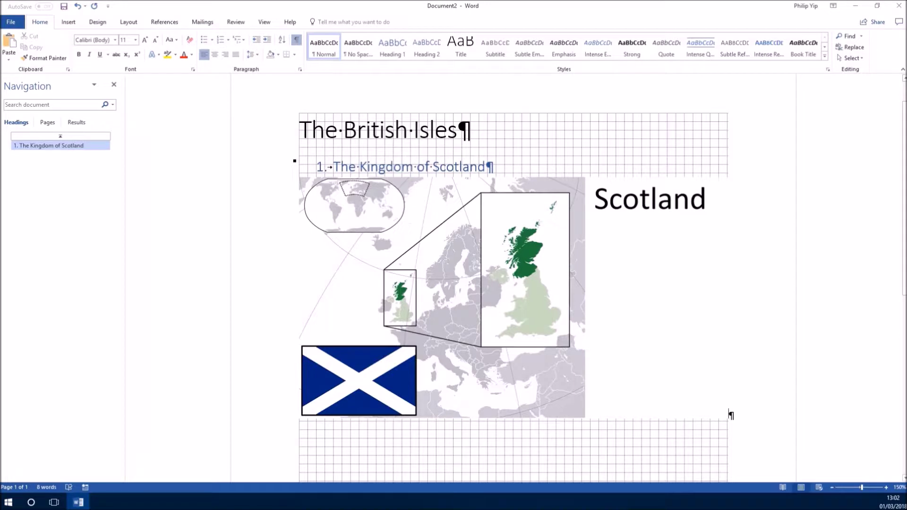
key(Return)
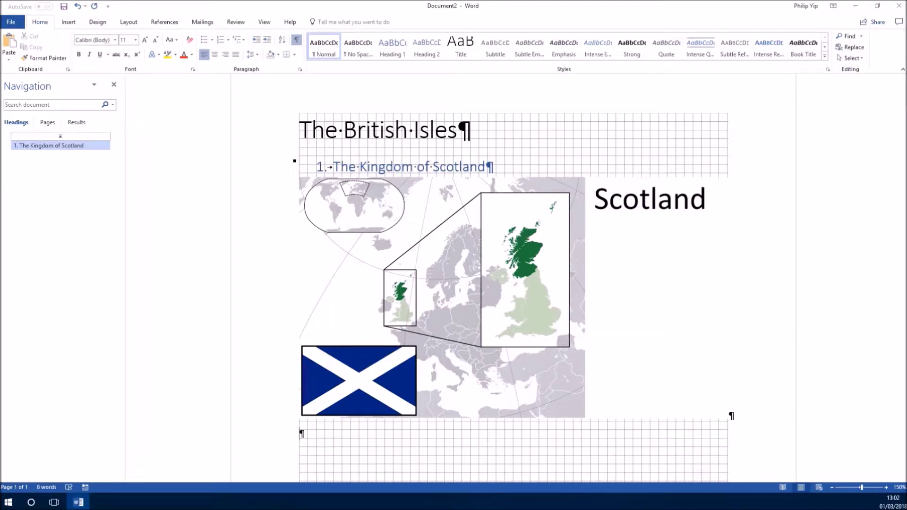
Insert 1.PNG directly from the File Explorer Images folder into the empty paragraph below the picture, and undo that insertion
drag(906, 224, 608, 210)
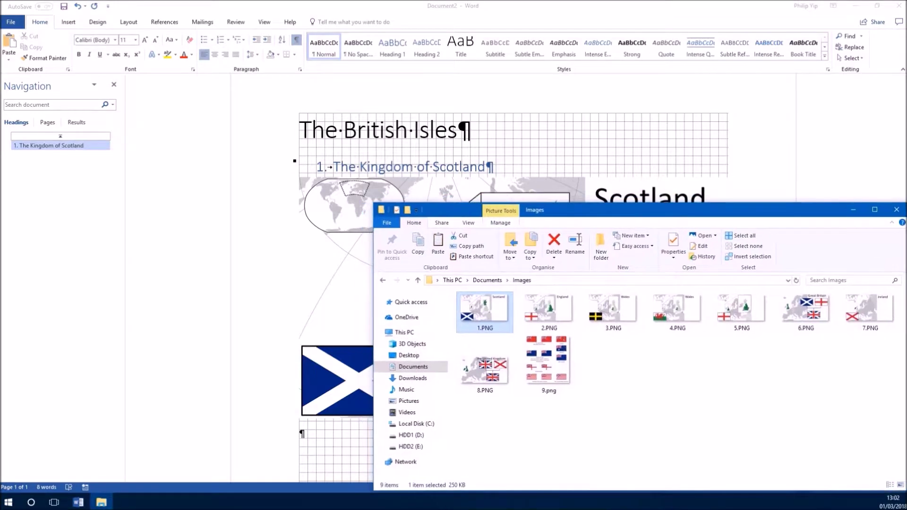
drag(485, 309, 305, 433)
scroll(500, 331, down, 9)
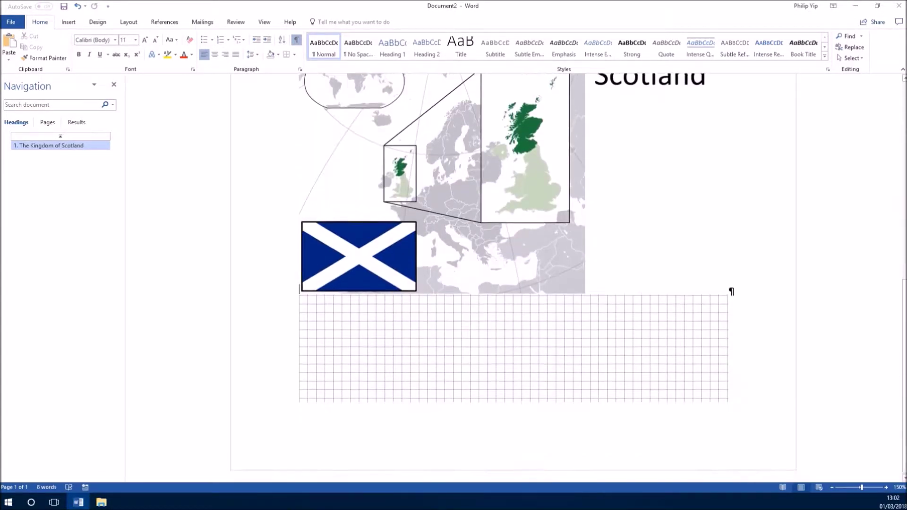
scroll(500, 331, up, 5)
click(501, 357)
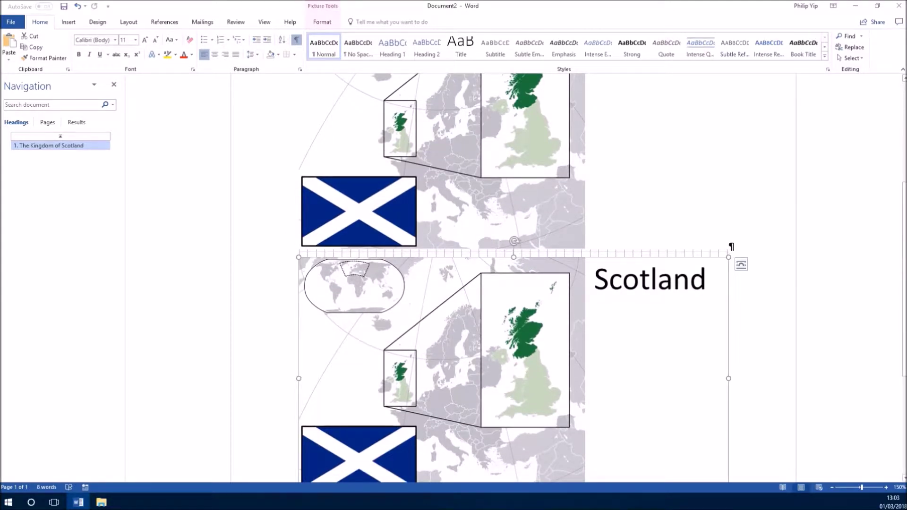
key(ctrl+z)
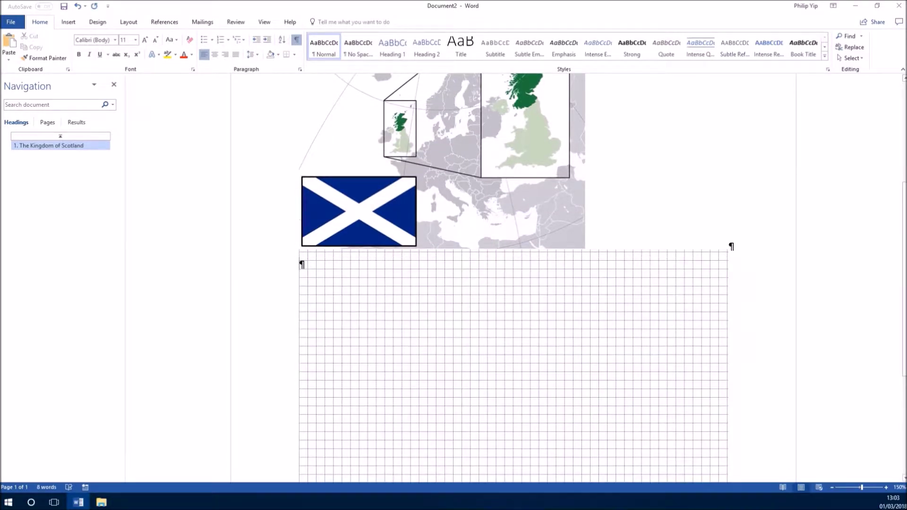
click(101, 502)
drag(638, 210, 906, 236)
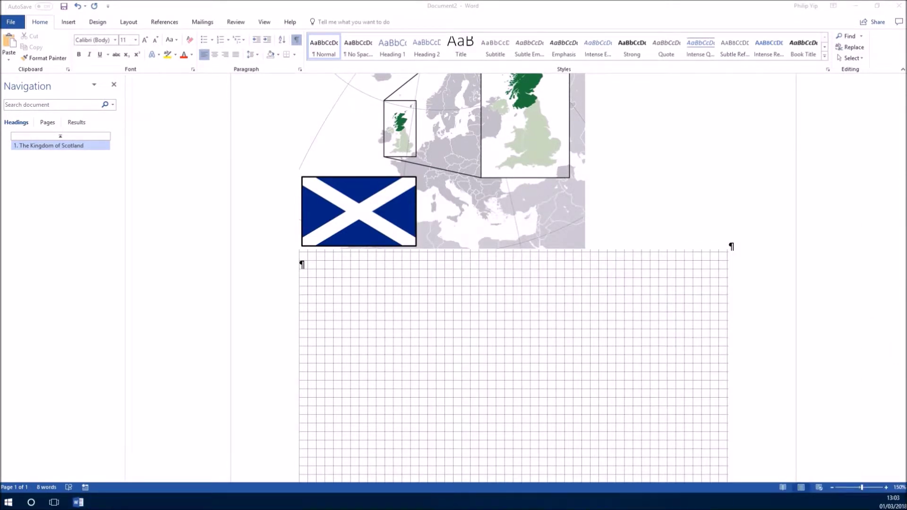
Add a Figure caption below the Scotland picture reading "St Andrew's Cross adopted in 832 is the flag of the Kingdom of Scotland"
scroll(513, 276, up, 4)
scroll(513, 277, down, 2)
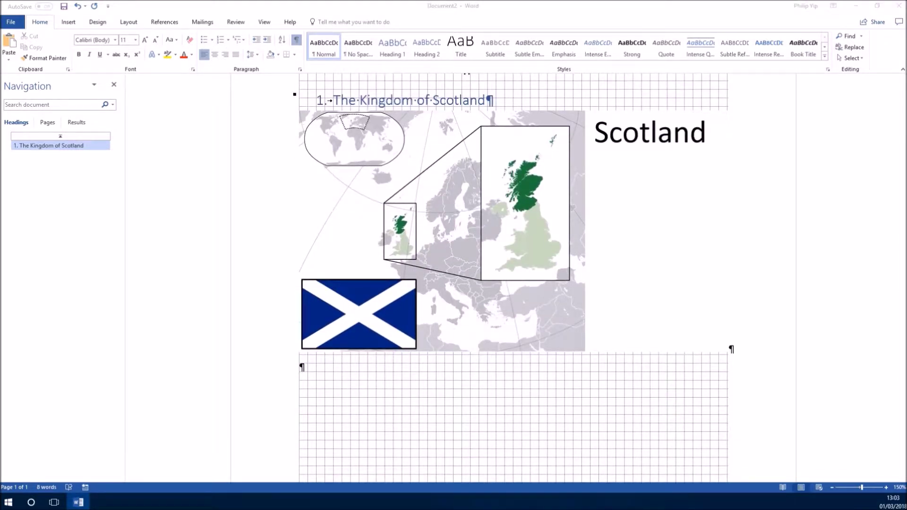
click(164, 21)
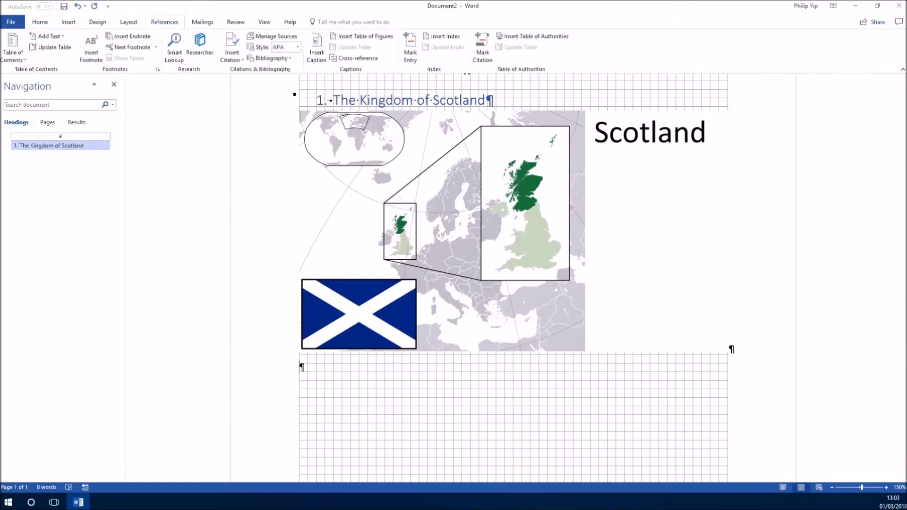
click(316, 51)
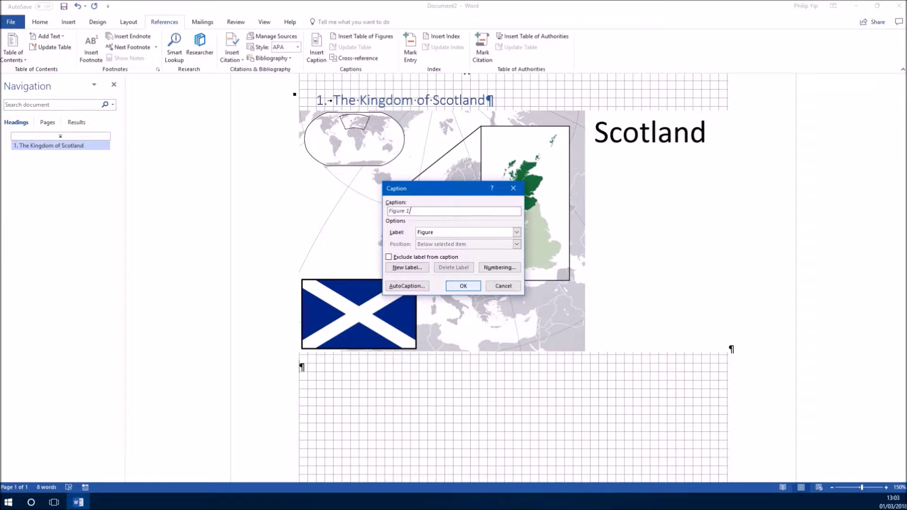
key(Return)
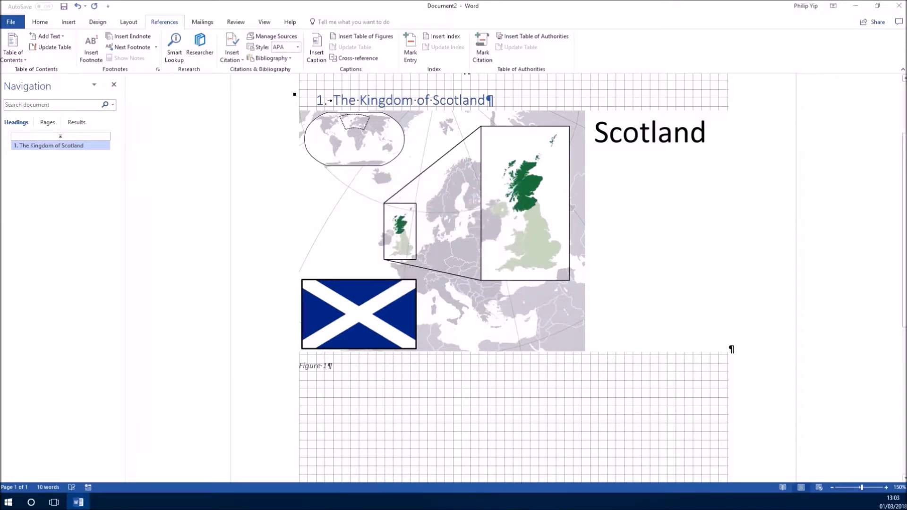
text(St Andrew's Cross adopted in 832 is the flag of the Kingdom of Scotland)
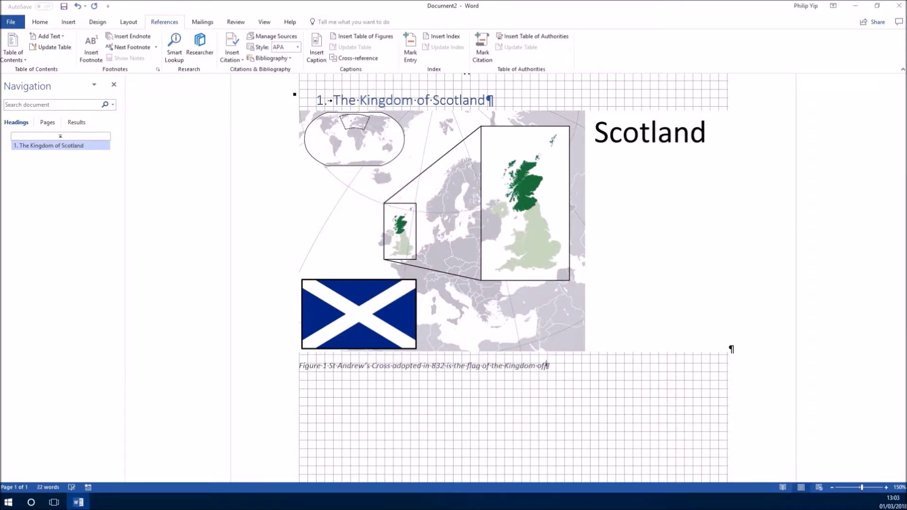
Finish the Scotland caption with a full stop and add a numbered Heading 1 below it reading "The Kingdom of England"
text(.)
key(Return)
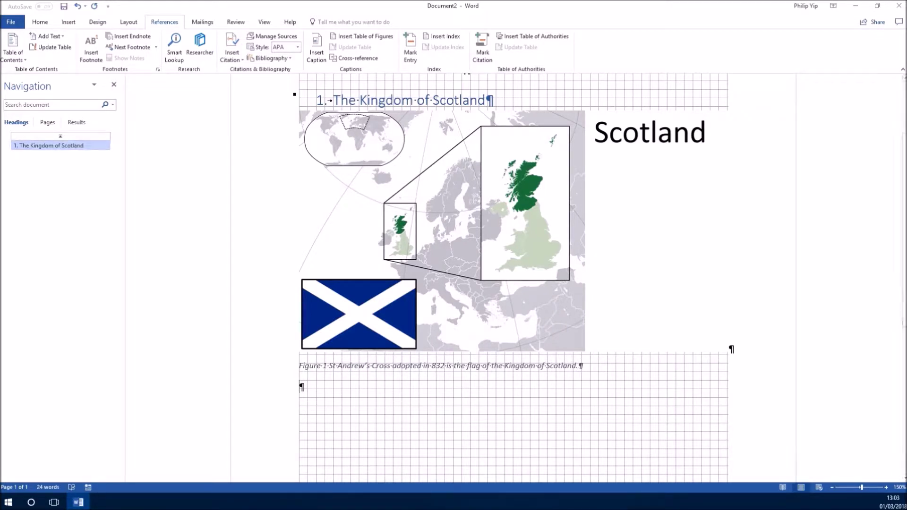
click(40, 21)
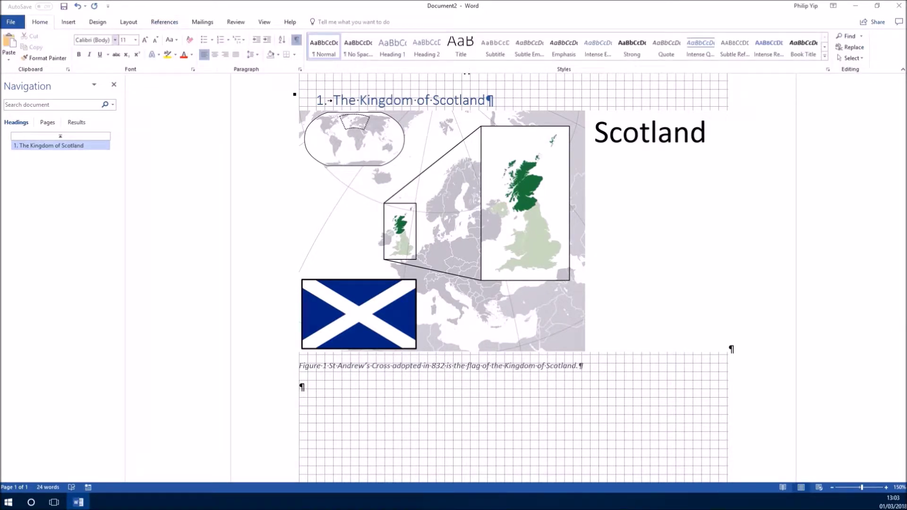
click(392, 47)
text(2. The K)
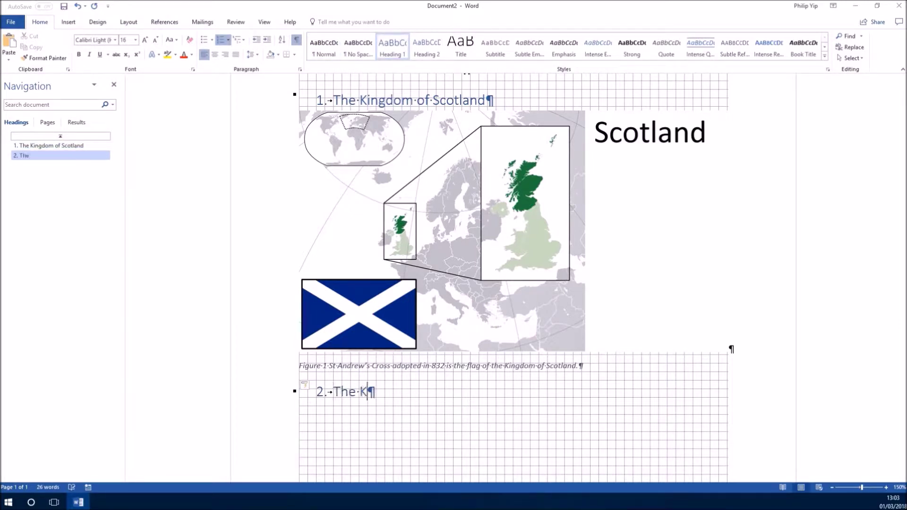
text(ingdom of England)
Switch to the Images folder in File Explorer and copy the picture 2.PNG
drag(906, 208, 661, 204)
right_click(550, 299)
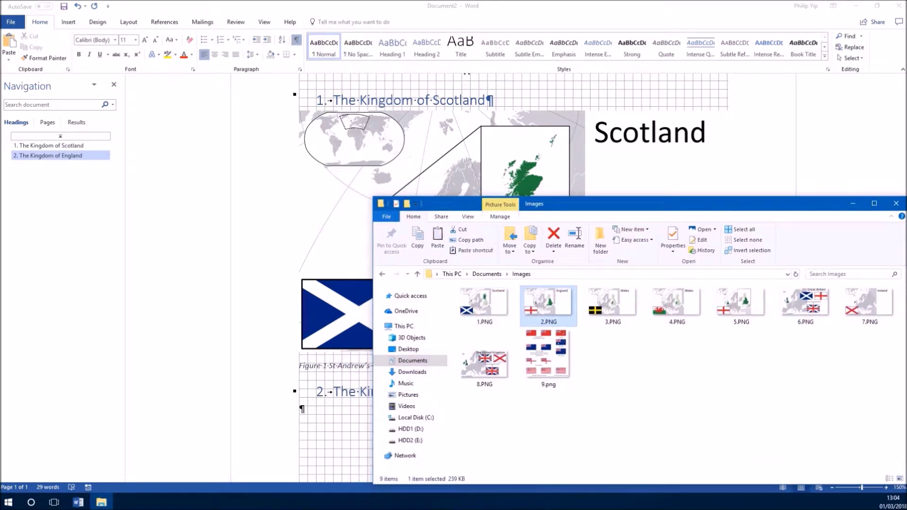
mouse_move(576, 217)
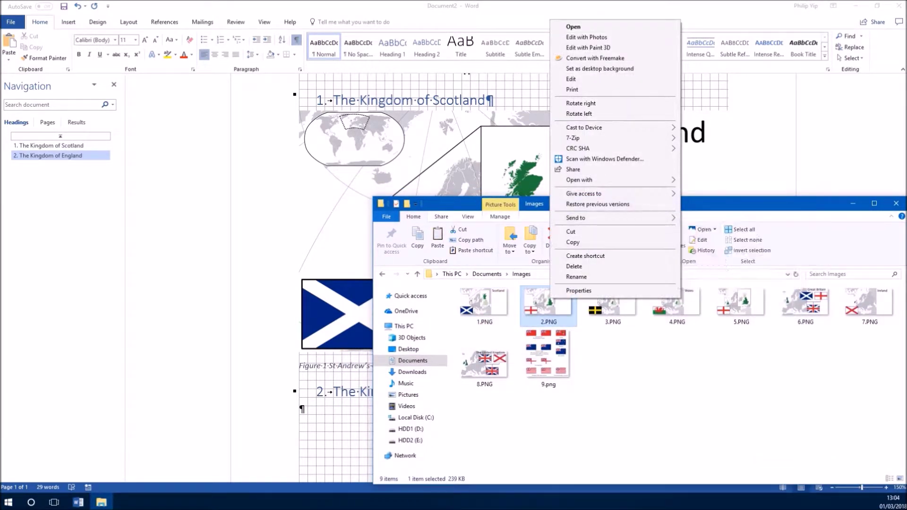
click(573, 242)
Return to the Word document and paste the picture under the England heading, adding an empty paragraph after it
click(330, 409)
scroll(449, 283, down, 4)
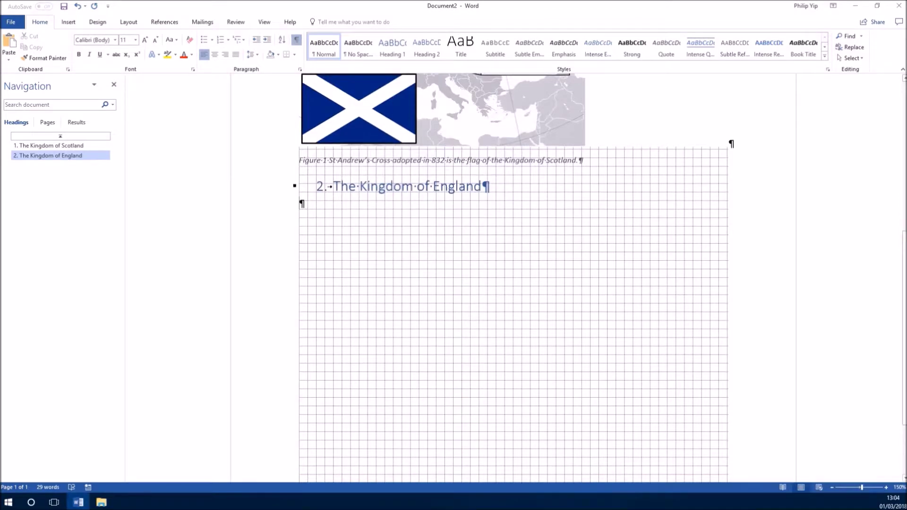
right_click(326, 209)
click(346, 252)
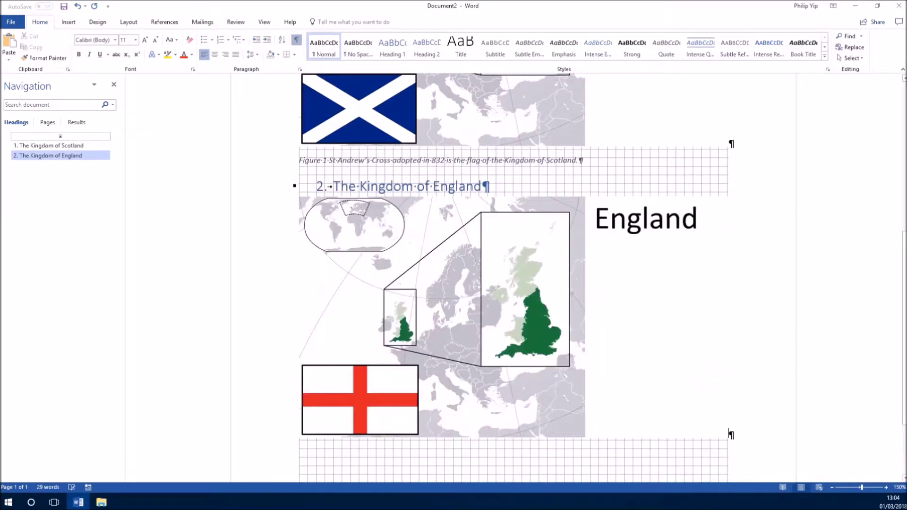
scroll(515, 279, down, 3)
key(Return)
Add a Figure caption below the England picture reading "St George's Cross adopted in 1118 is the flag of the Kingdom of England." and start a new paragraph
click(165, 22)
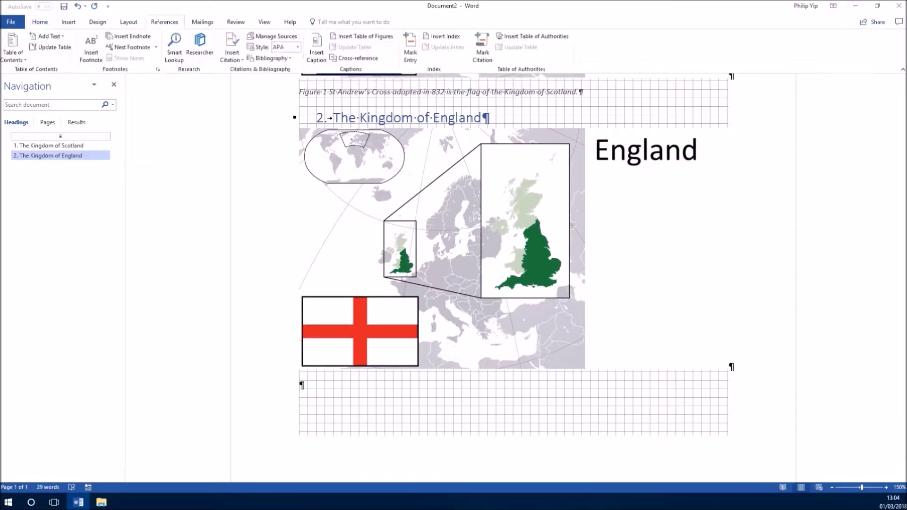
click(317, 49)
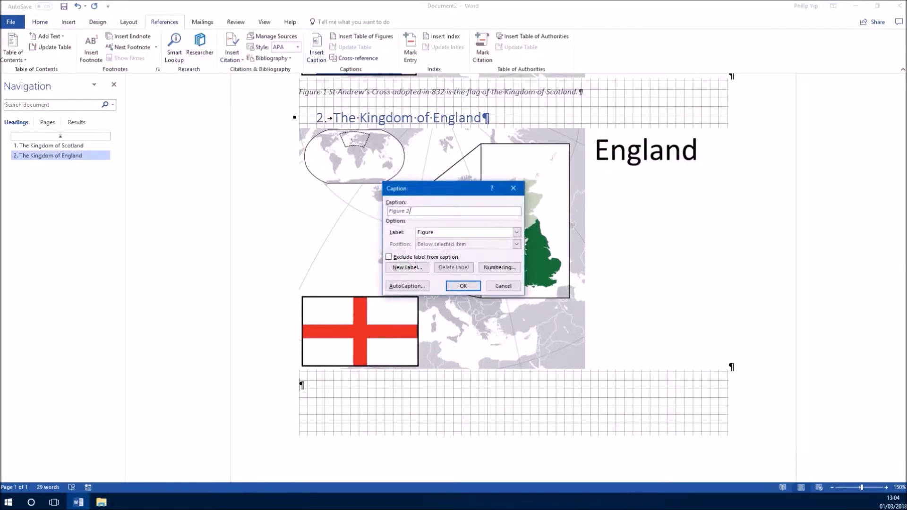
click(463, 286)
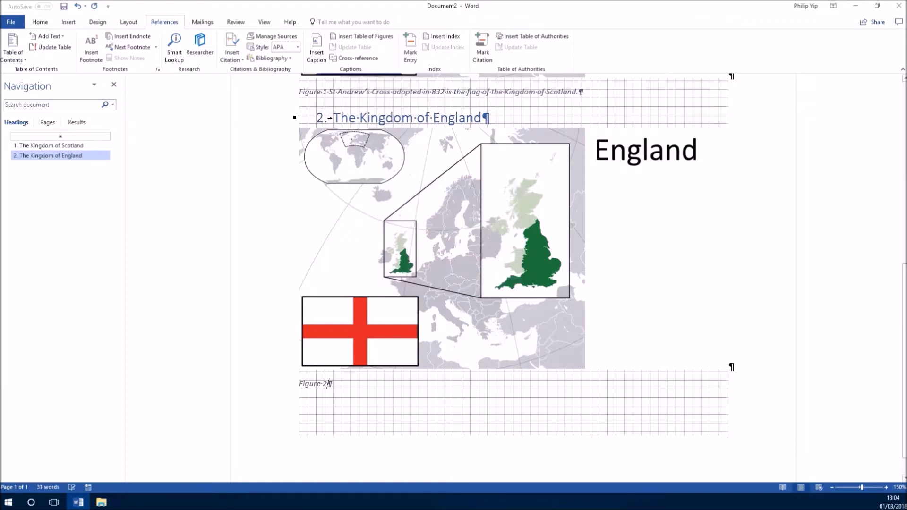
text(St George's Cross adopted in 1118 is the flag of the K)
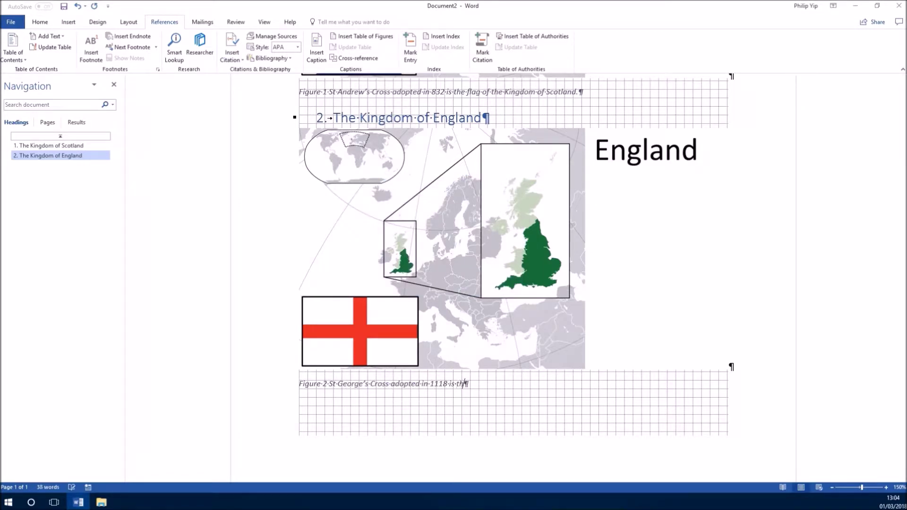
text(ingdom of England.)
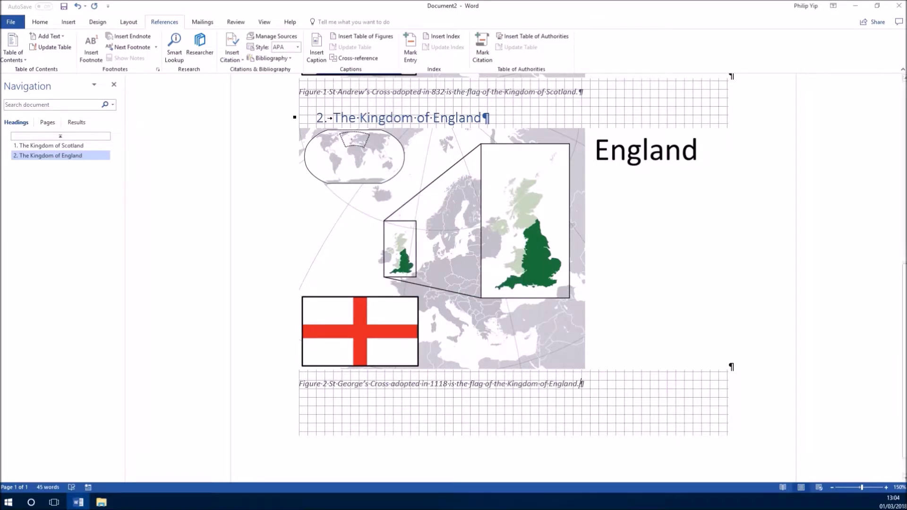
scroll(513, 256, down, 1)
key(Return)
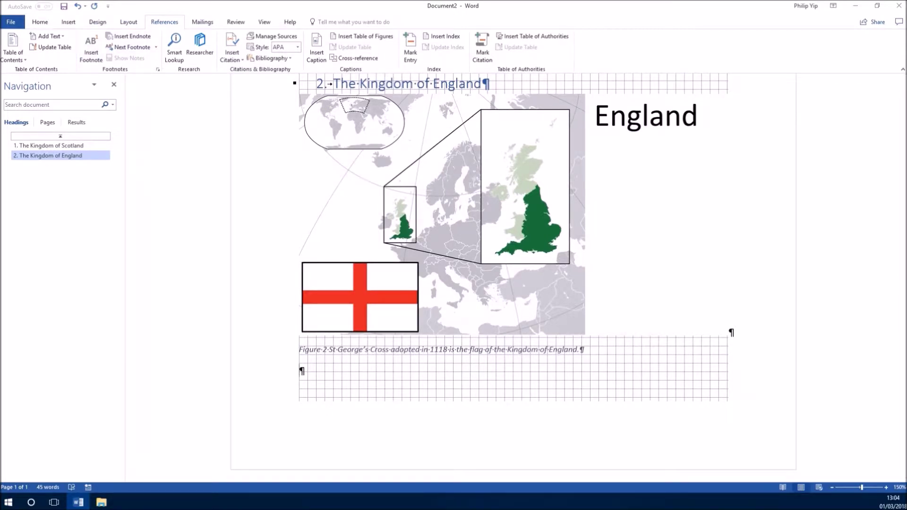
Set the width of the Scotland picture to 14 cm, keeping its proportions
scroll(514, 277, up, 5)
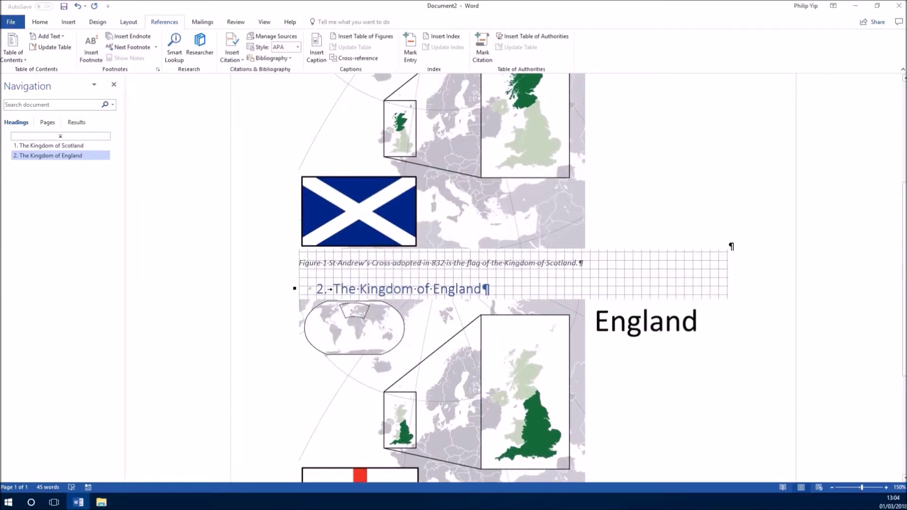
scroll(513, 278, up, 3)
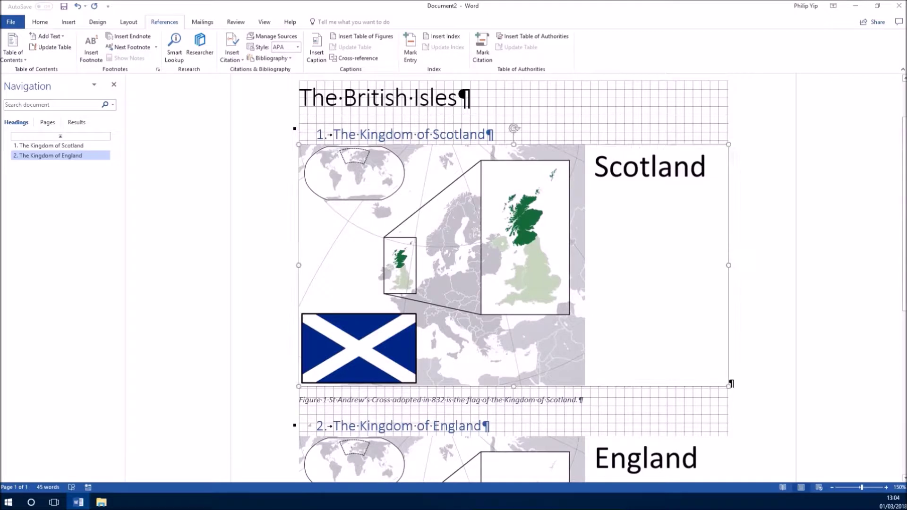
click(514, 265)
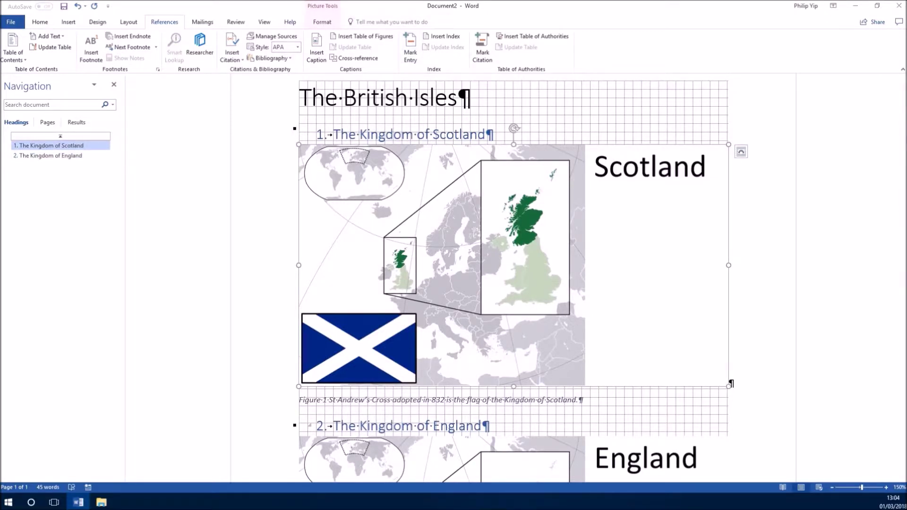
click(322, 22)
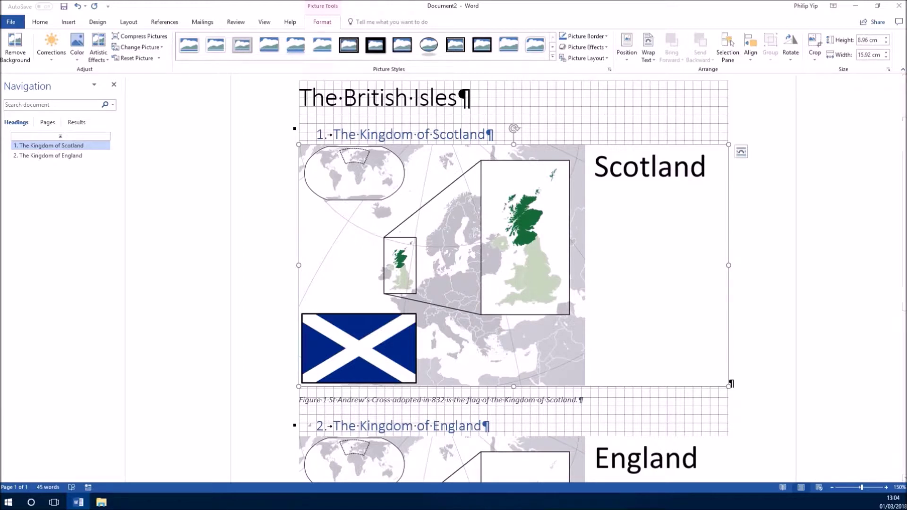
click(869, 55)
text(14)
key(Return)
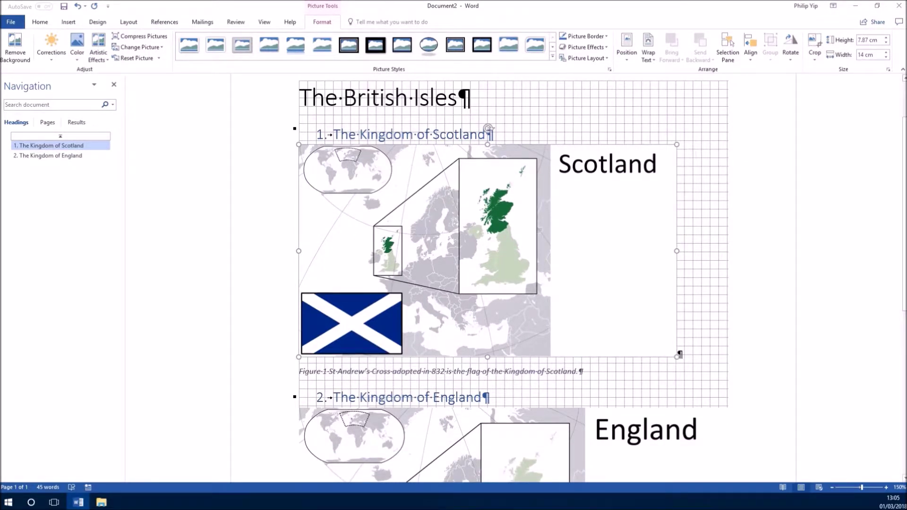
Resize the England picture proportionally to a width of 14 cm and deselect it
scroll(514, 278, down, 3)
click(514, 373)
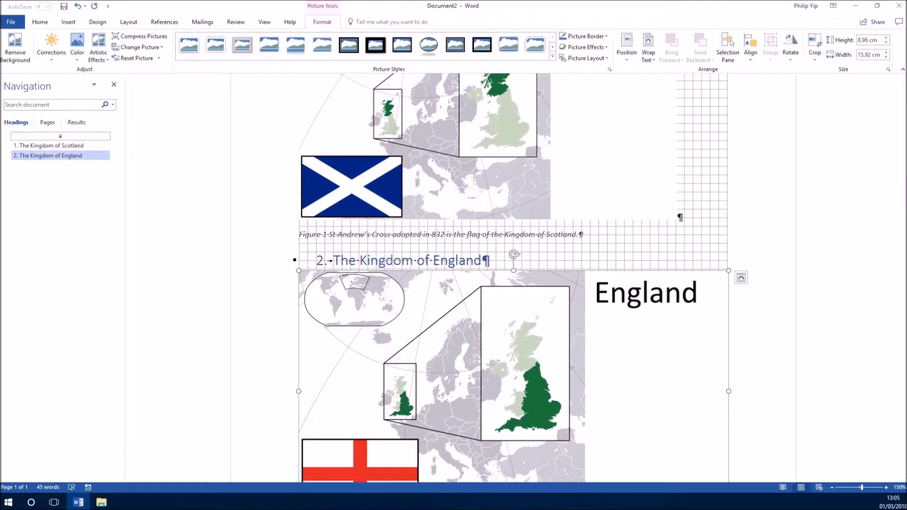
click(869, 55)
scroll(514, 277, down, 3)
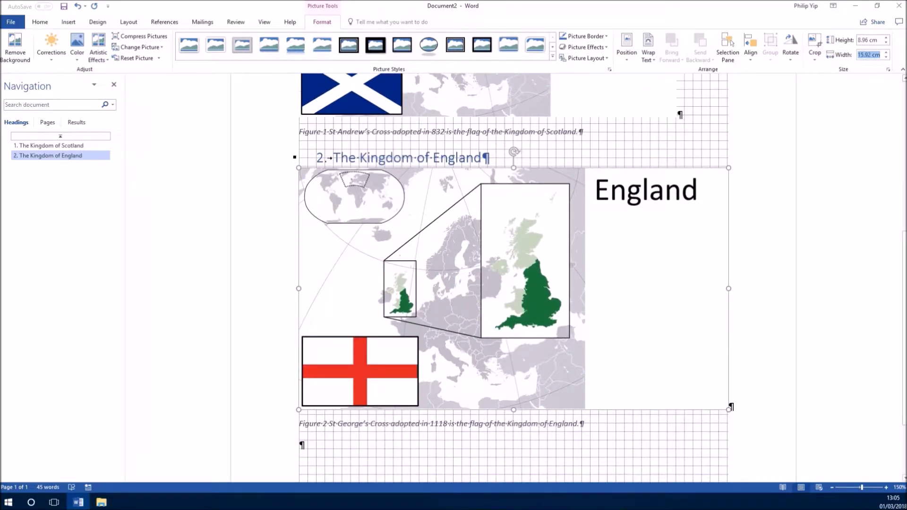
key(Return)
drag(728, 409, 676, 380)
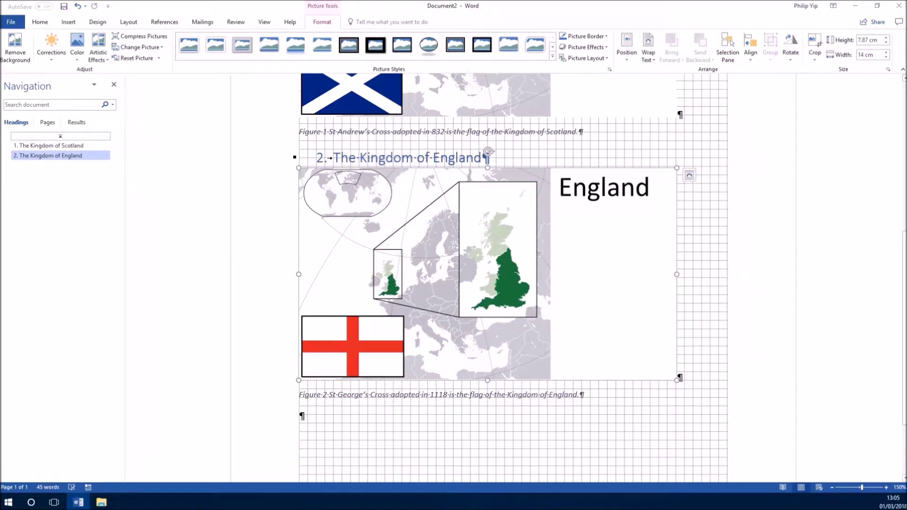
click(679, 377)
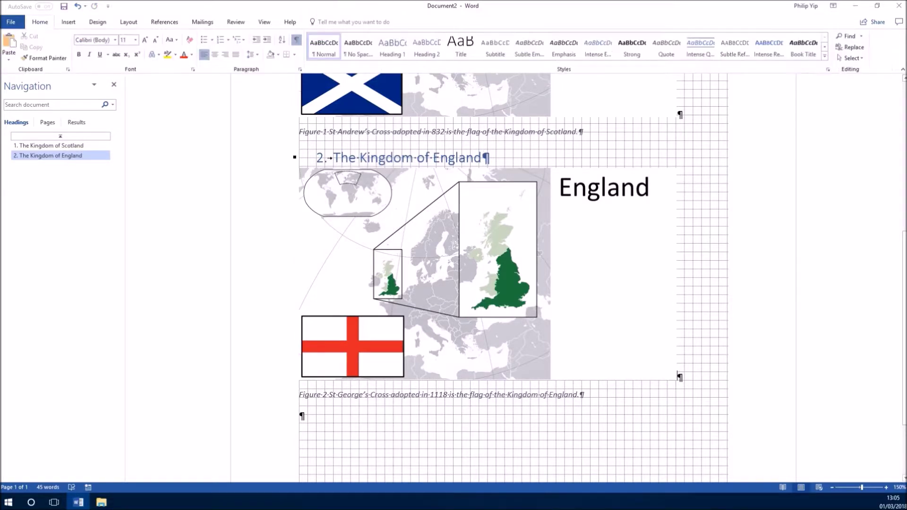
Centre the Scotland picture and the England picture horizontally between the page margins
scroll(514, 278, up, 3)
click(576, 217)
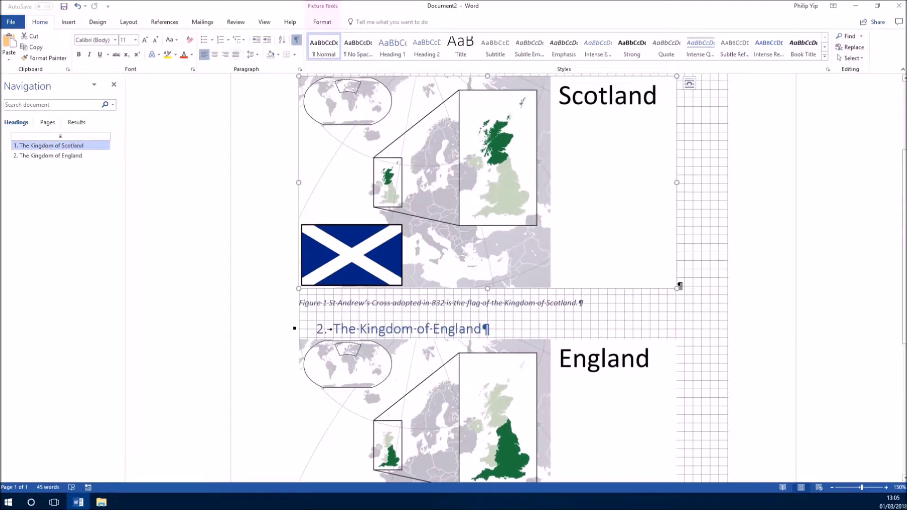
click(215, 55)
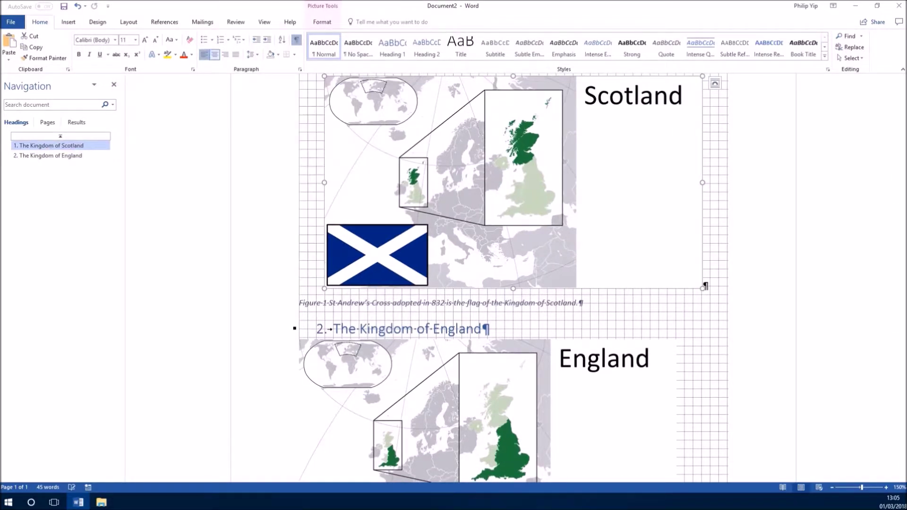
scroll(514, 278, down, 2)
scroll(514, 278, down, 2)
click(488, 308)
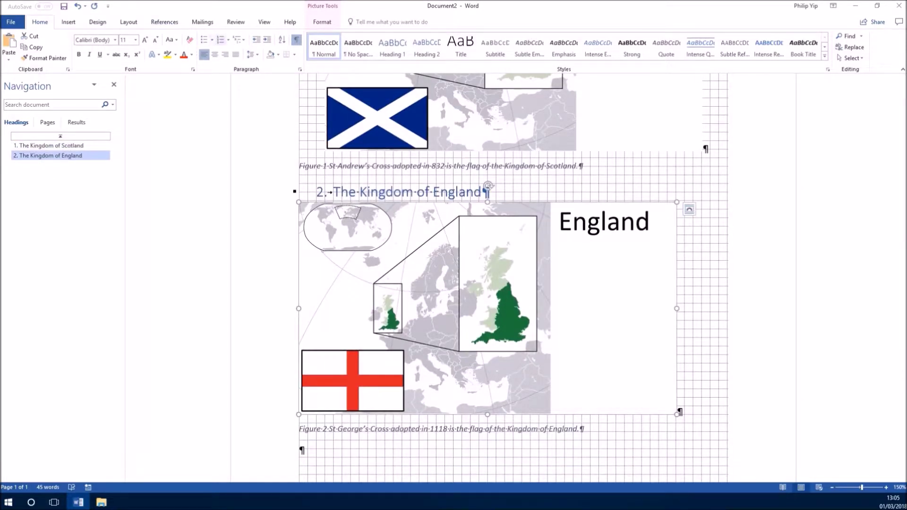
click(215, 54)
scroll(513, 278, down, 4)
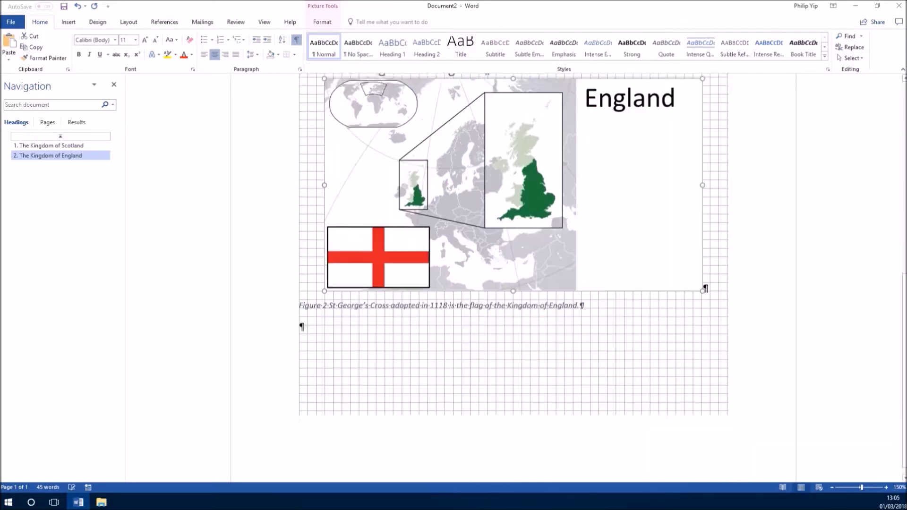
Start a new page after the England caption and add a Heading 2 reading "The Principality of Wales"
click(302, 314)
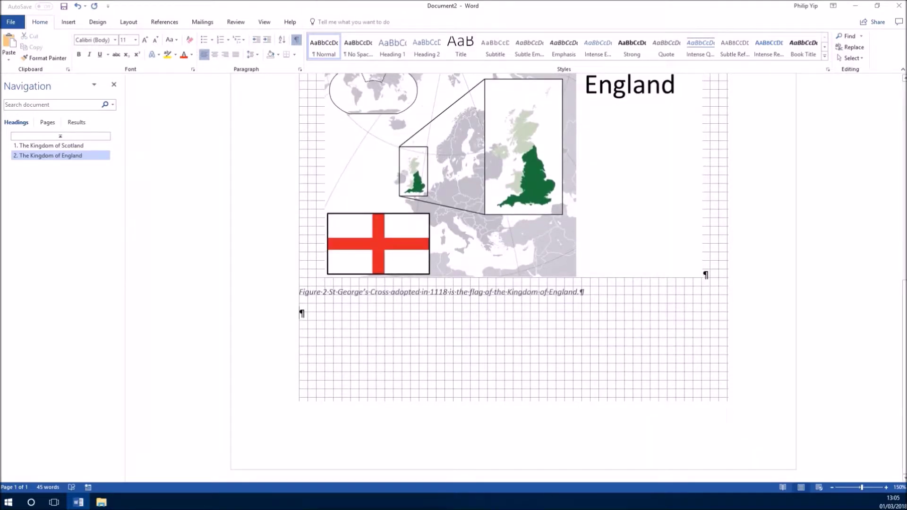
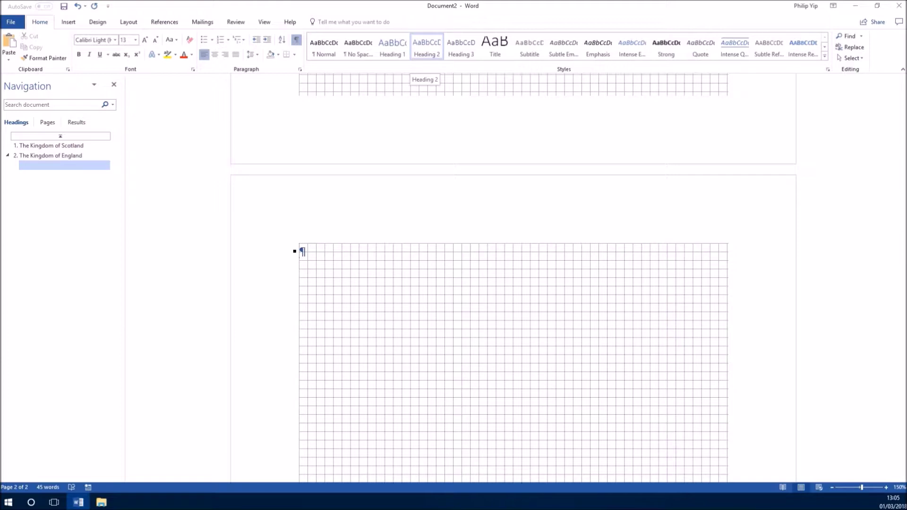
text(The Principality of Wales)
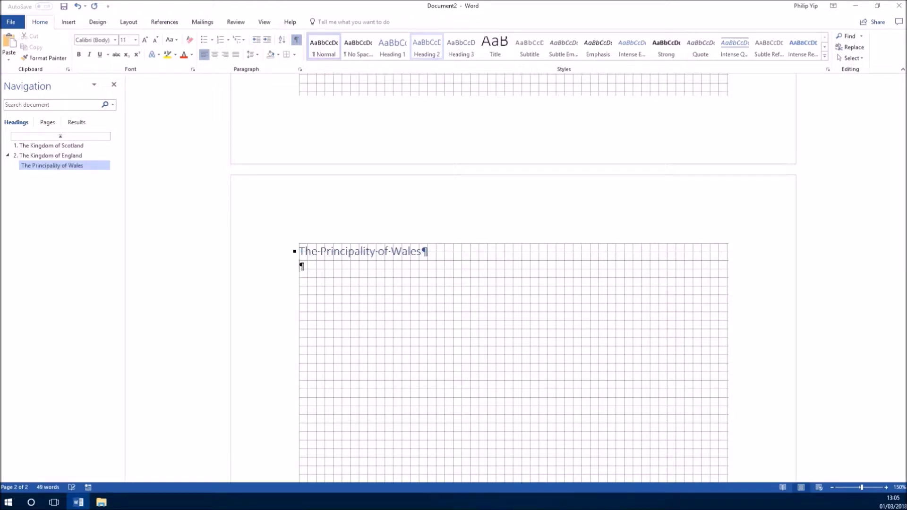
Switch to the Images folder in File Explorer, copy the picture 3.PNG and move the folder window out of the way
click(101, 502)
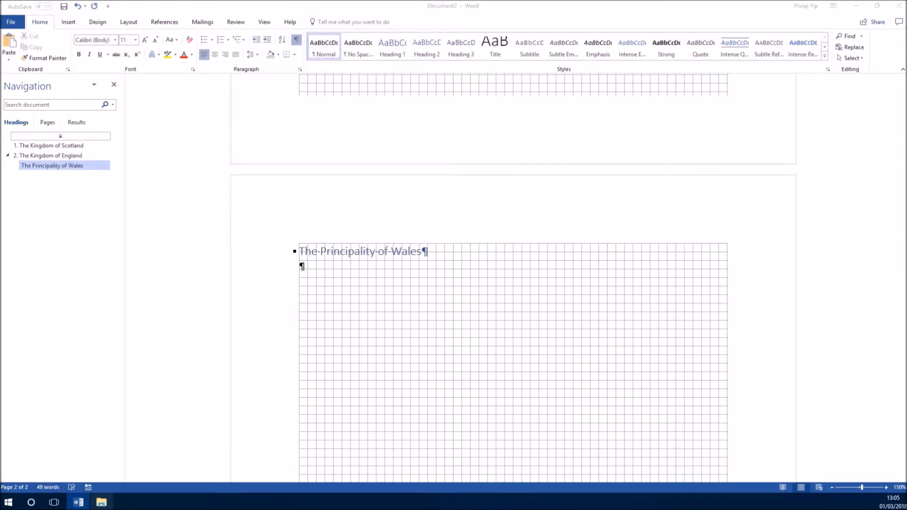
click(624, 300)
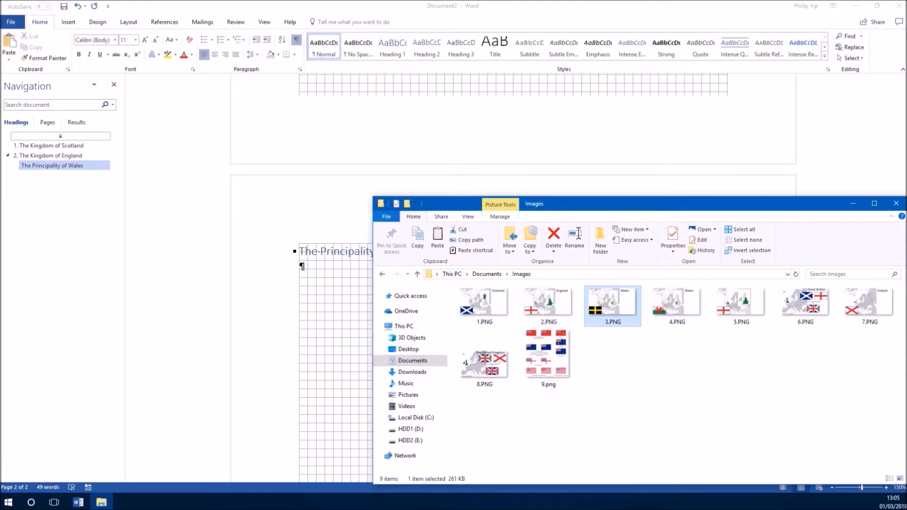
right_click(625, 300)
click(647, 242)
drag(449, 204, 906, 226)
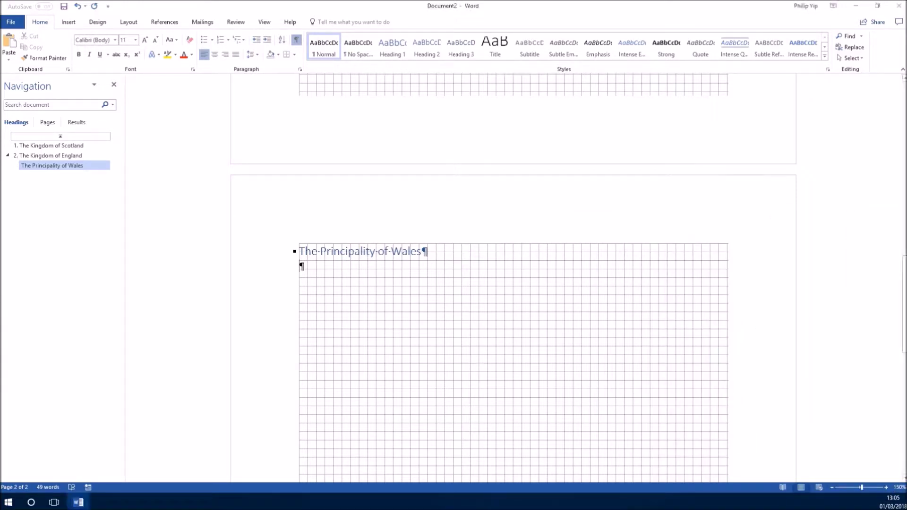
Paste the copied picture in the Word document under the Wales heading and add an empty paragraph after it
right_click(329, 271)
click(348, 313)
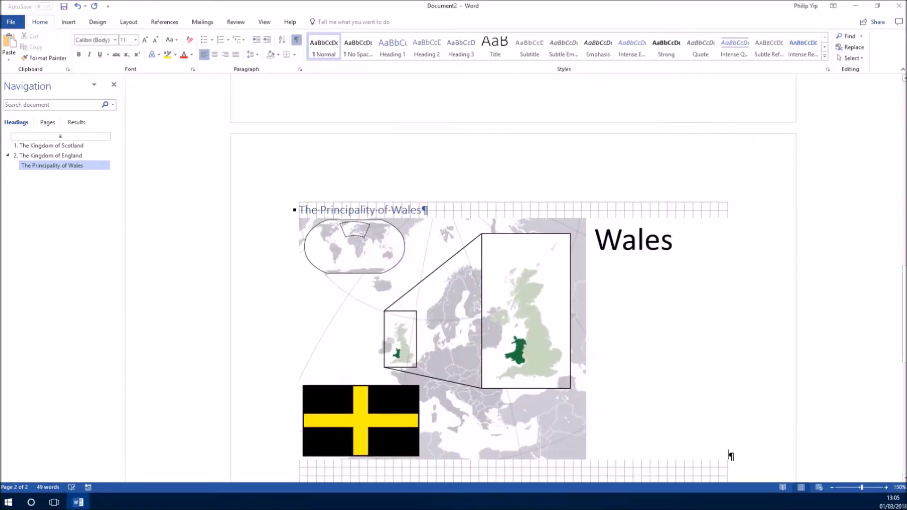
scroll(347, 313, down, 3)
key(Return)
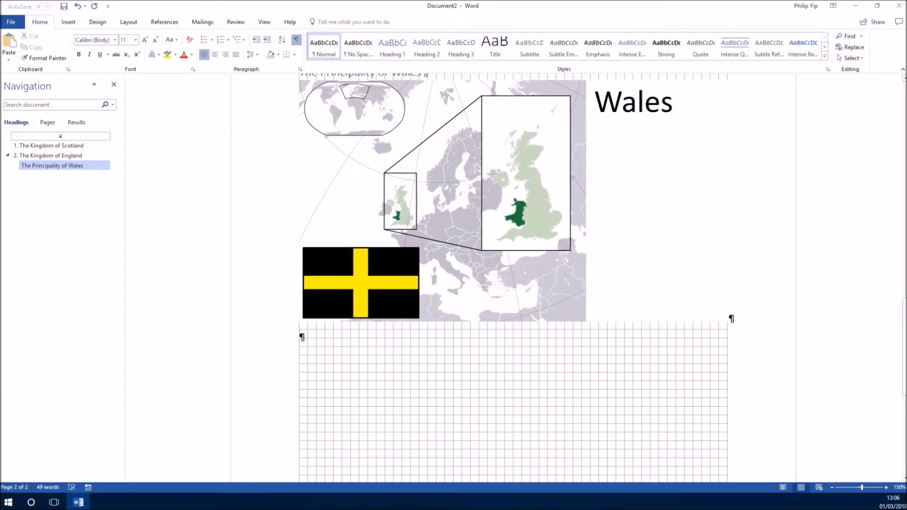
Set the width of the Wales picture with the black and yellow flag to 14 cm
click(425, 189)
click(322, 22)
click(869, 55)
text(14)
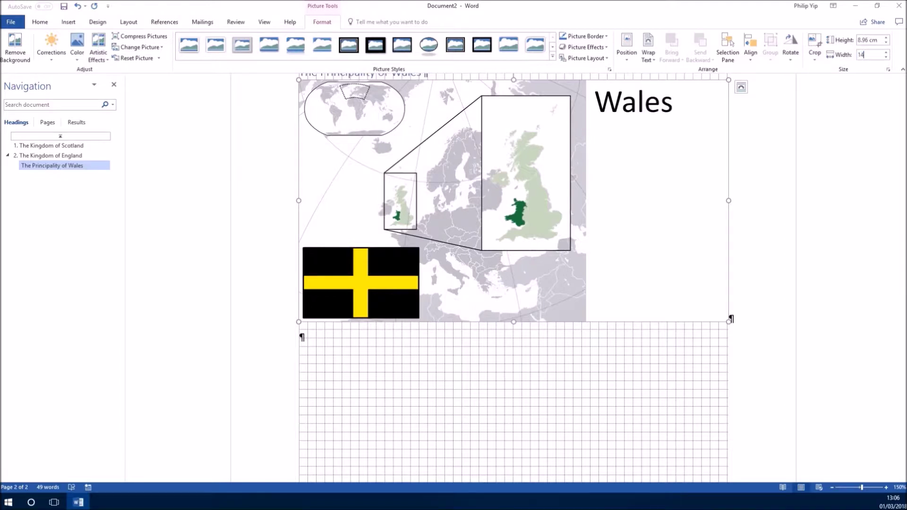
key(Return)
Insert a figure caption below the Wales picture reading "St David's cross adopted in ~930 is an unofficial flag of the Principality of Wales."
click(303, 309)
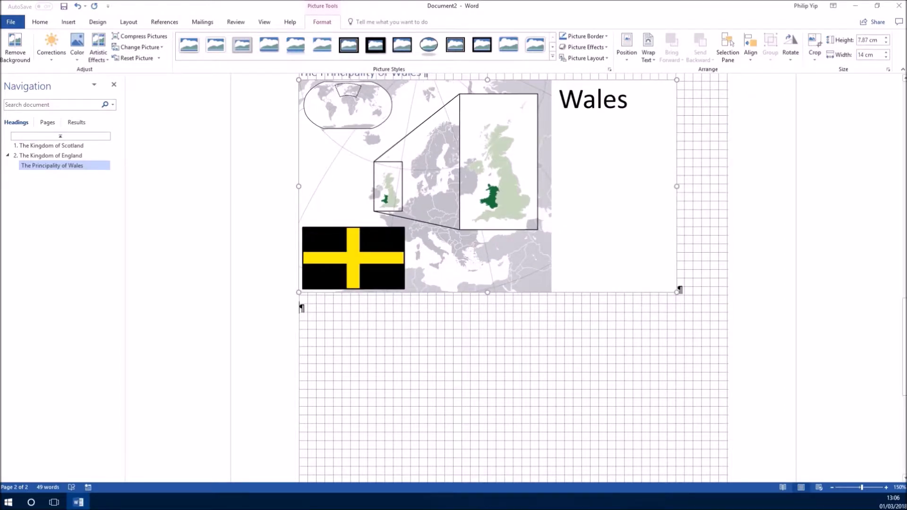
click(165, 22)
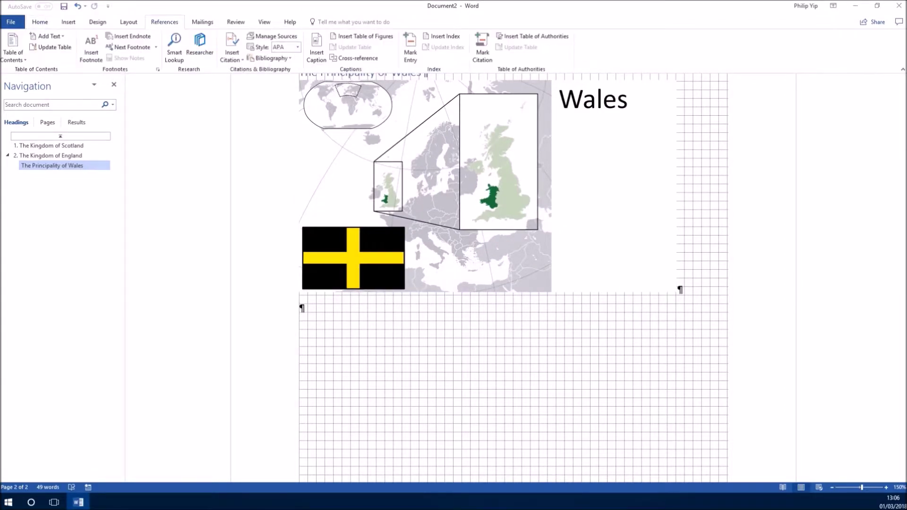
click(316, 47)
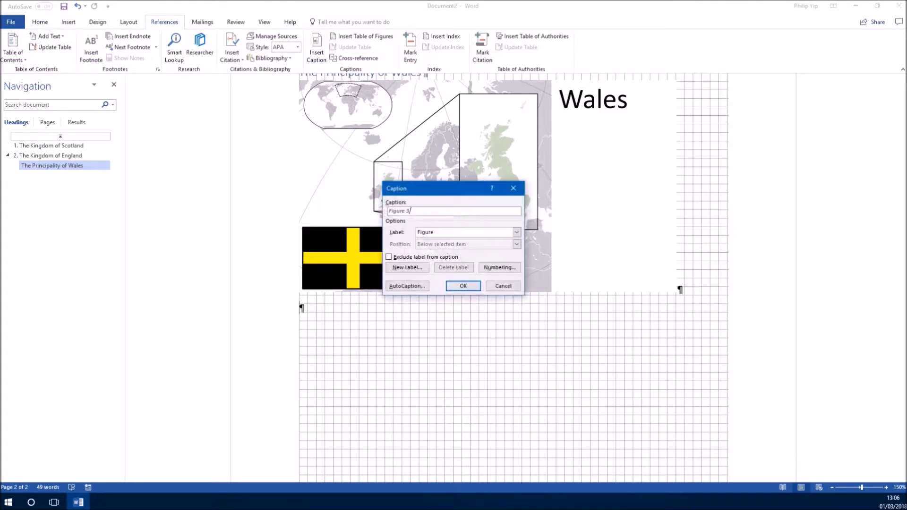
click(464, 285)
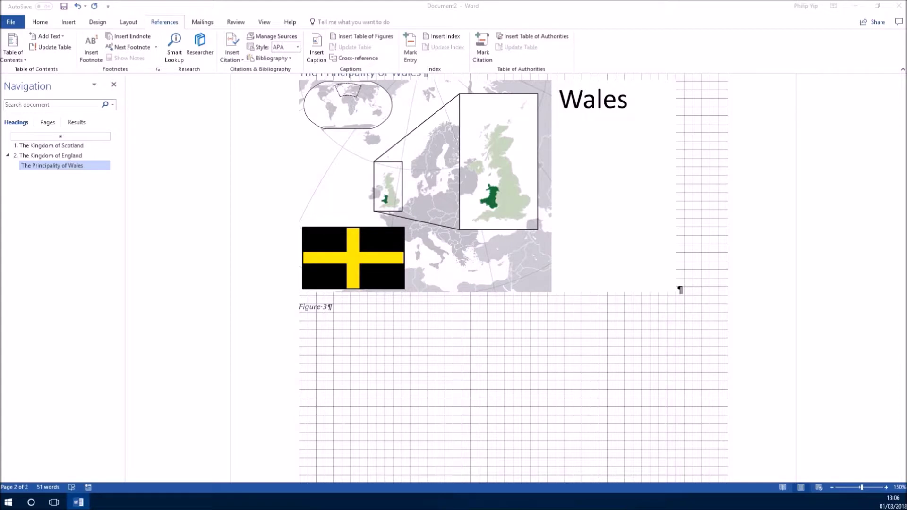
text(St David's cross adopted in ~930 is an unofficial flag of the Principality of Wales.)
Centre the St David's cross picture between the margins and add an empty paragraph after its caption
click(488, 186)
click(39, 21)
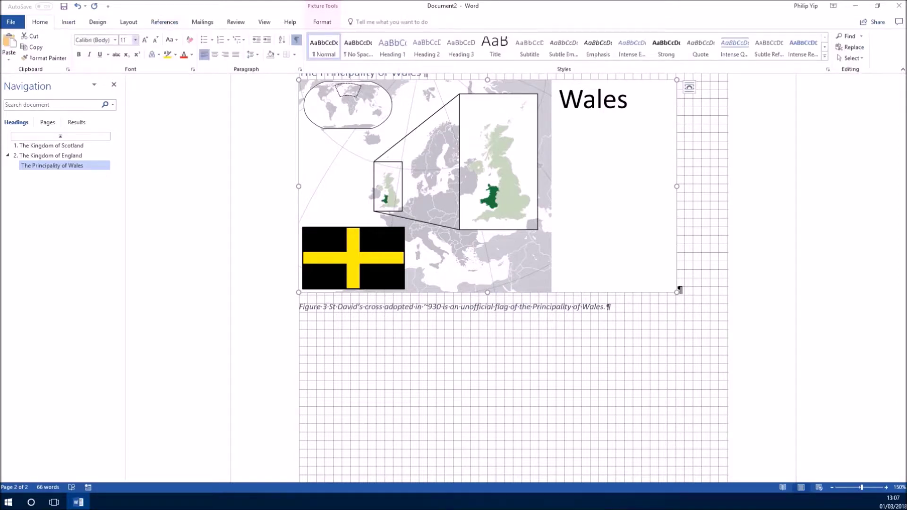
key(ctrl+e)
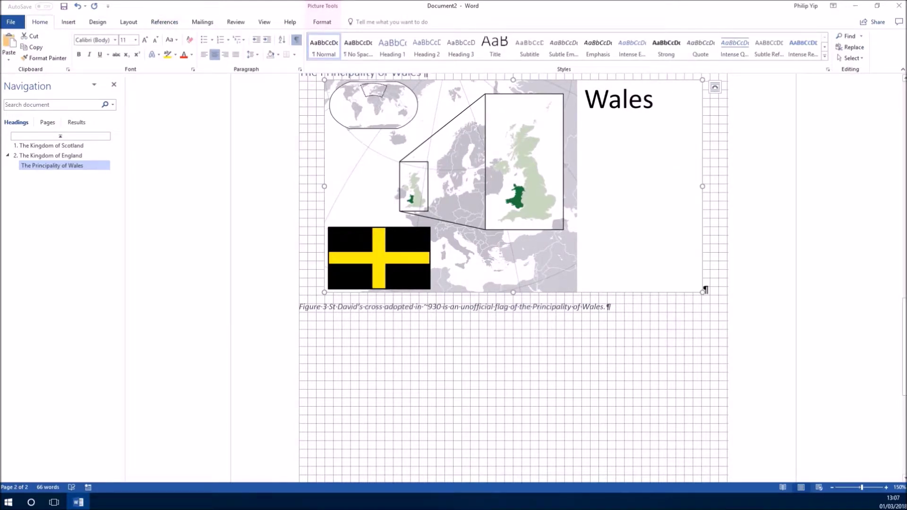
key(ctrl+End)
key(Return)
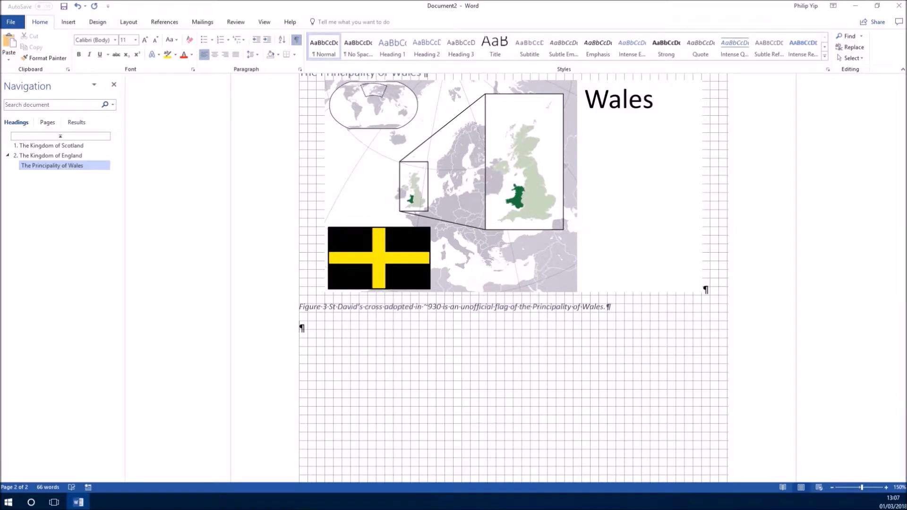
Switch to the Images folder in File Explorer, copy the picture 4.PNG and move the folder window out of the way
drag(906, 226, 512, 196)
click(620, 299)
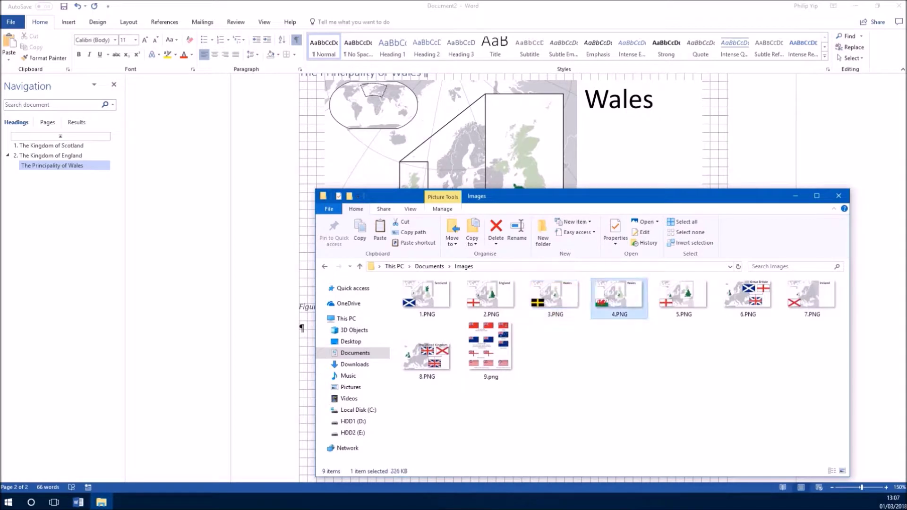
right_click(622, 302)
click(644, 242)
drag(543, 196, 906, 227)
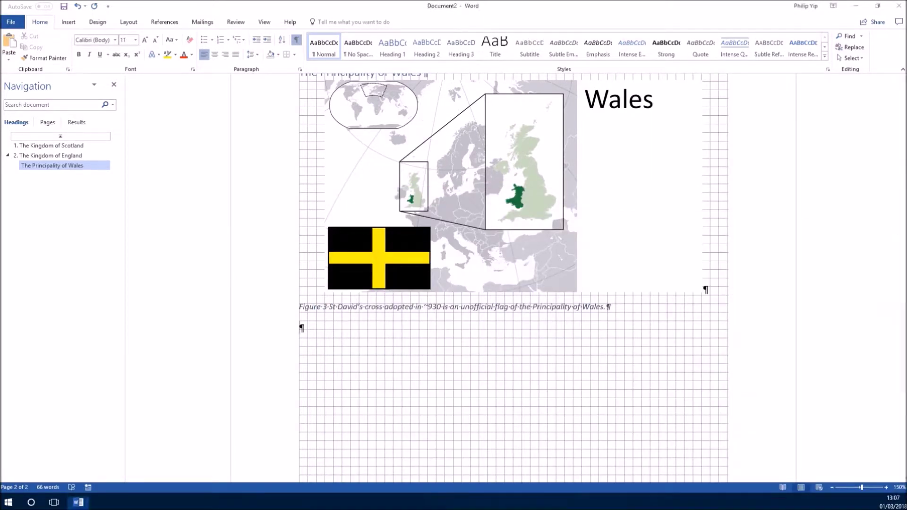
Paste the copied picture in the Word document below the Figure 3 caption and add an empty paragraph after it
right_click(331, 329)
click(350, 371)
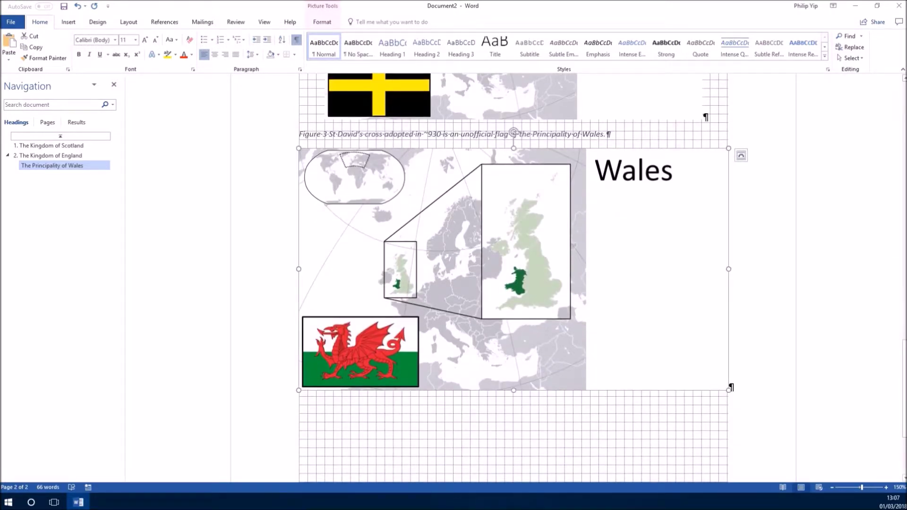
click(730, 386)
key(Return)
Insert a figure caption below the Welsh dragon picture that begins "The Welsh Dragon Y Ddraig Goch"
key(alt+s)
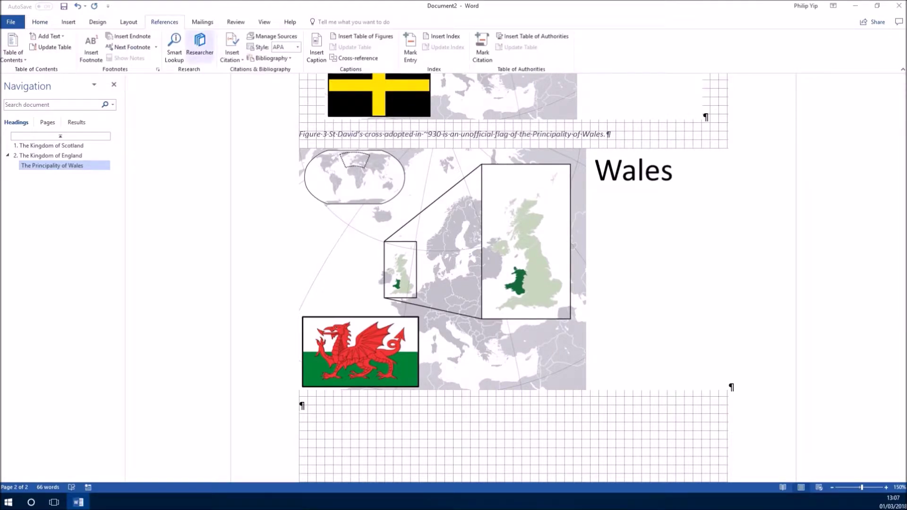
click(316, 47)
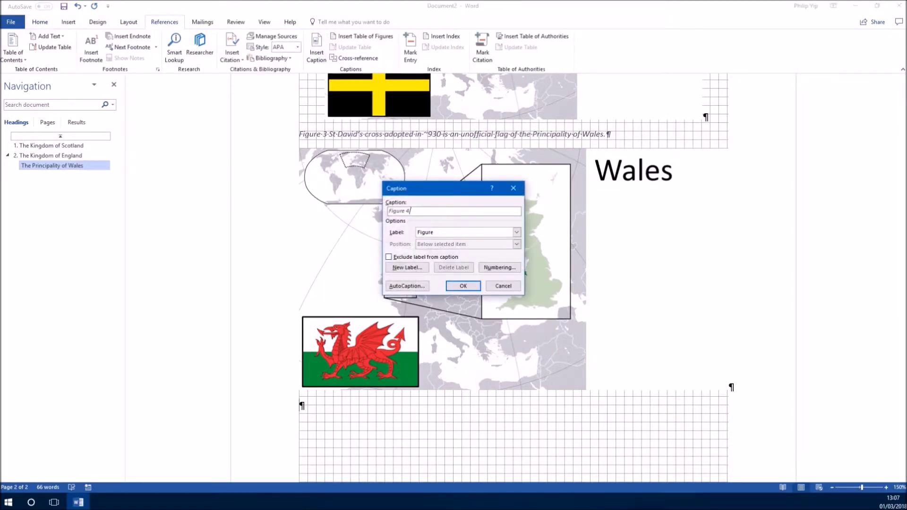
click(463, 286)
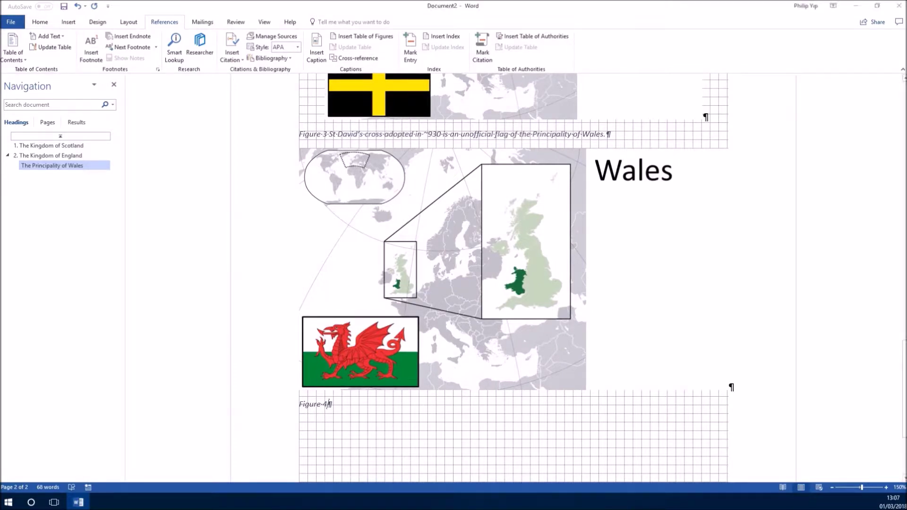
text(The Welsh Dragon Y Ddraig Goch )
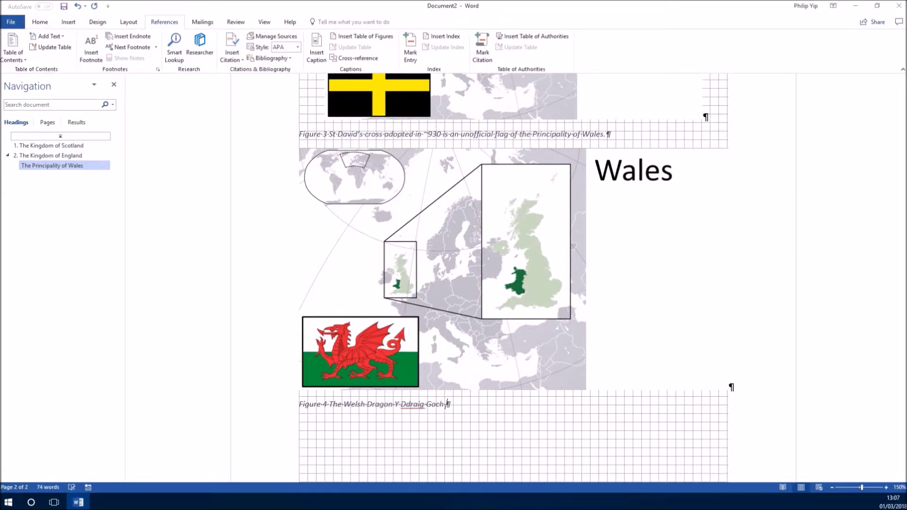
Continue the caption with "has also been a symbol of Wales since around 829. This is the flag of the Principality of Wales adopted in 1959."
text(has also been a symbol of Wales since around 829. This is the flag of the Principality of Wales adopted in 1959.)
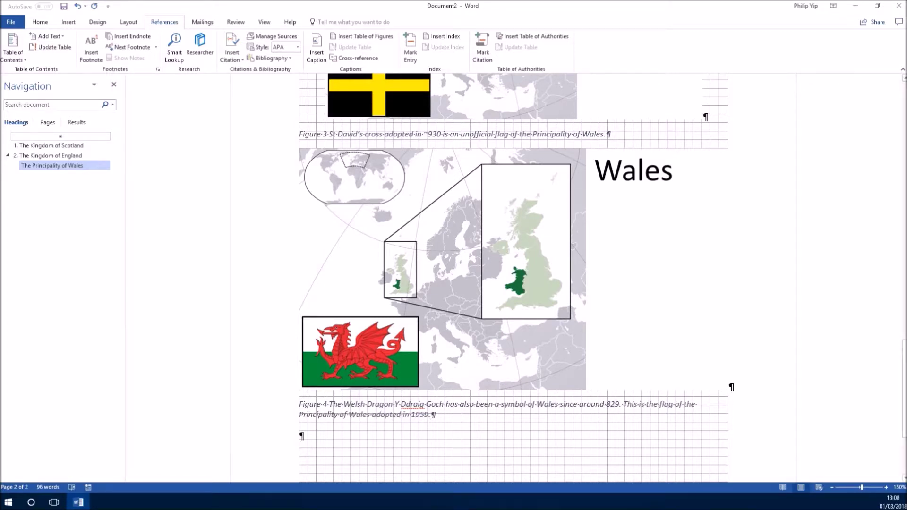
Set the width of the Welsh dragon picture to 14 cm and centre it between the margins
click(472, 246)
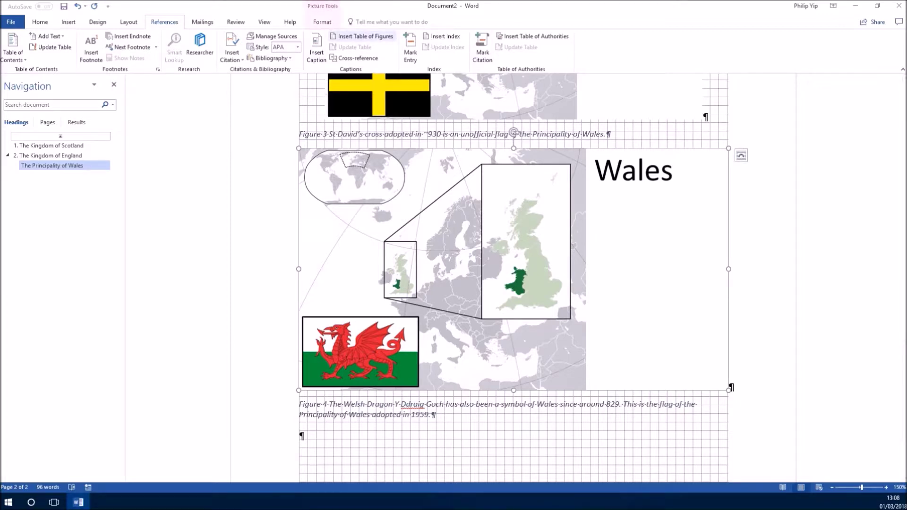
click(322, 23)
click(870, 55)
text(14)
key(Return)
click(40, 22)
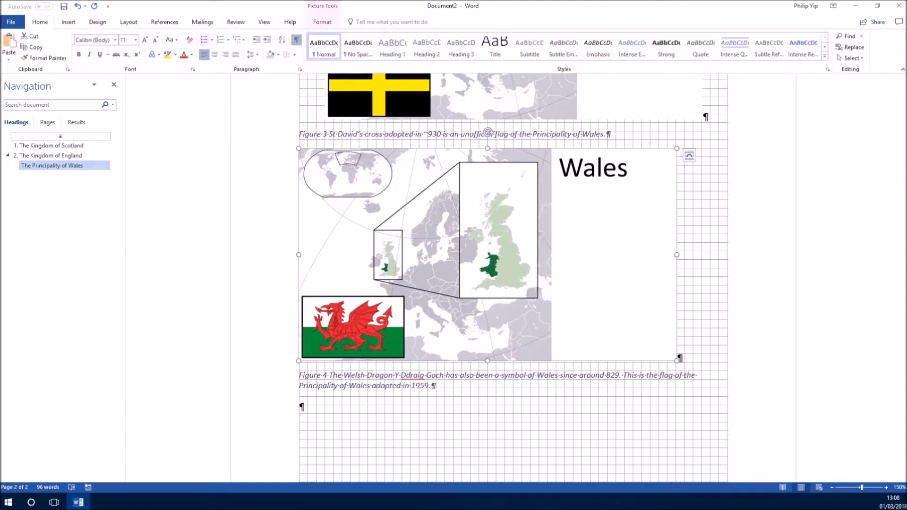
click(215, 54)
Copy the picture 5.PNG from the Images folder and paste it in the empty paragraph after the Figure 4 caption
click(351, 387)
click(305, 407)
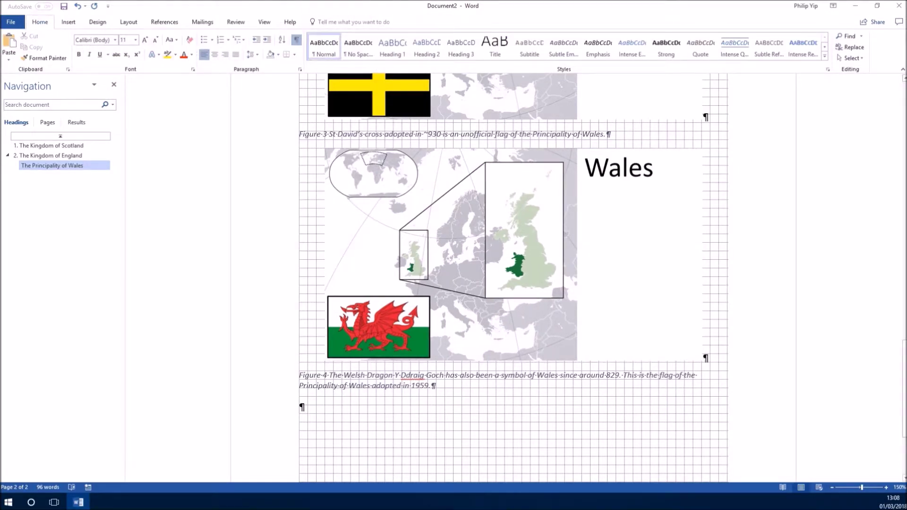
drag(906, 210, 636, 201)
click(739, 303)
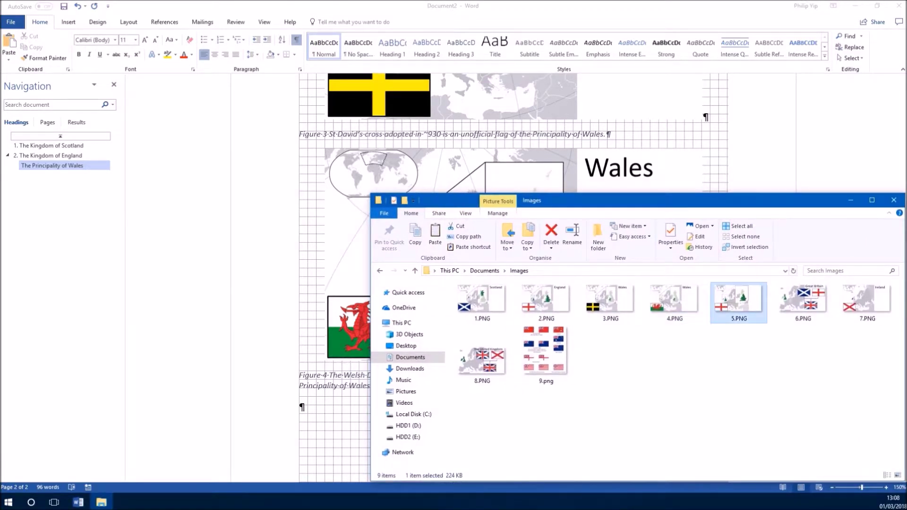
click(893, 200)
scroll(514, 276, down, 3)
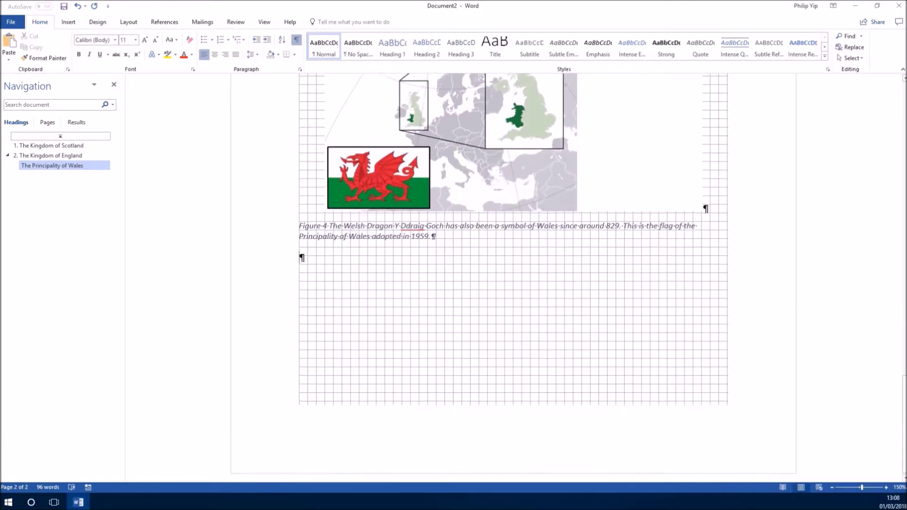
key(ctrl+v)
Set the width of the pasted England and Wales map picture to 14 cm
click(513, 338)
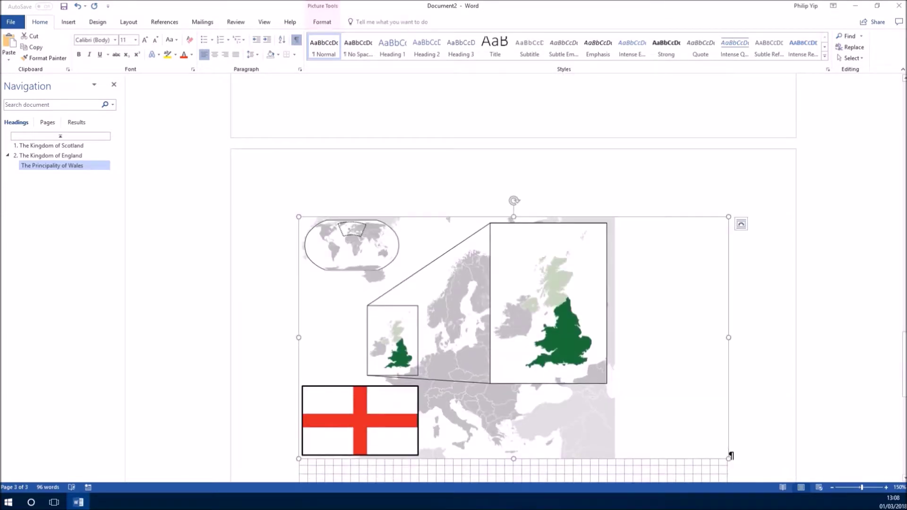
click(323, 22)
click(869, 55)
text(14)
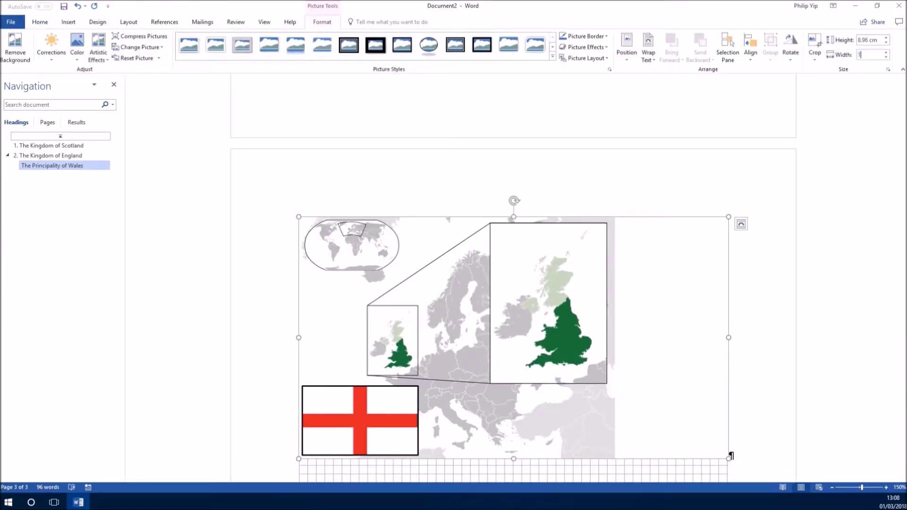
key(Return)
Add an empty paragraph after the England and Wales map picture and centre the picture between the margins
click(680, 426)
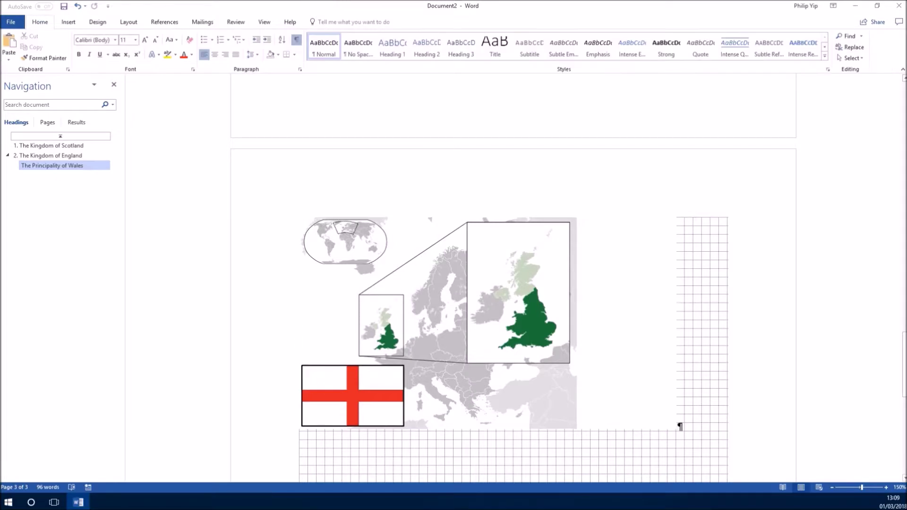
key(Return)
click(623, 302)
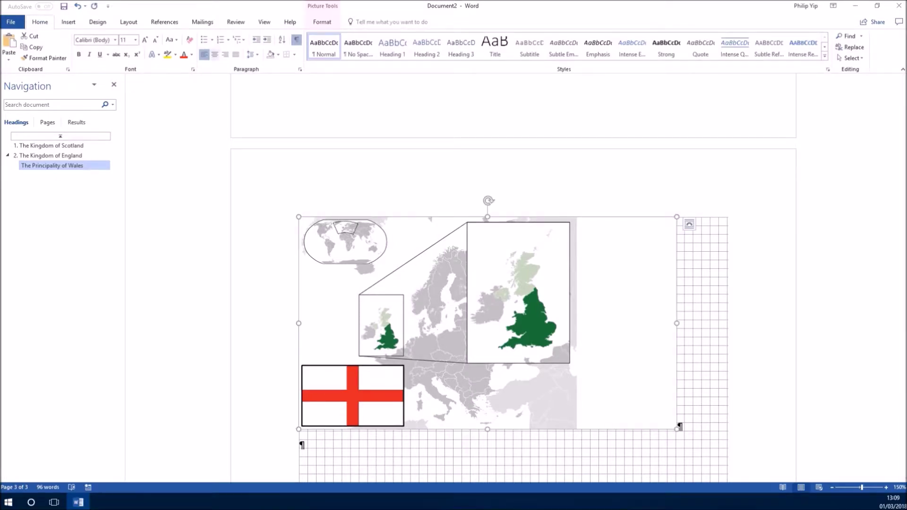
click(215, 54)
Insert a figure caption below reading "The Kingdom of England and the Principality of Wales. Wales has been a Principality of the Kingdom of England since 1284."
click(302, 446)
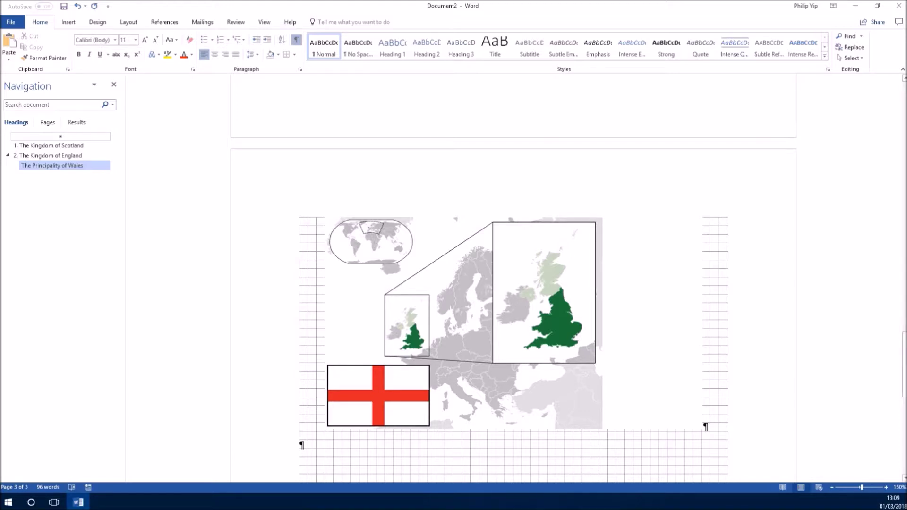
click(164, 22)
click(317, 48)
click(463, 287)
key(Return)
text(The Kingdom of England and the Principality of Wales. Wales has been a Pri)
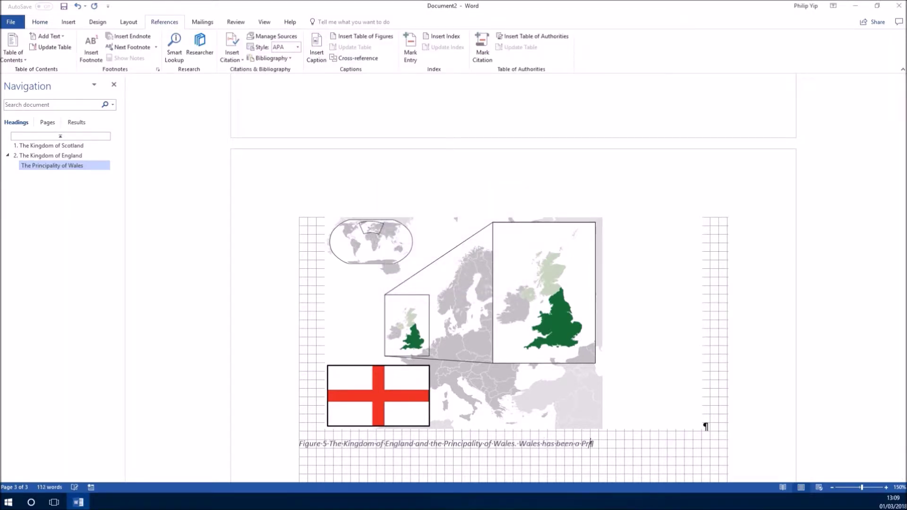
text(ncipality of the Kingdom of England since 1284.)
Add a numbered Heading 1 reading "The Kingdom of Ireland" below the Figure 5 caption, followed by an empty paragraph
scroll(513, 284, down, 5)
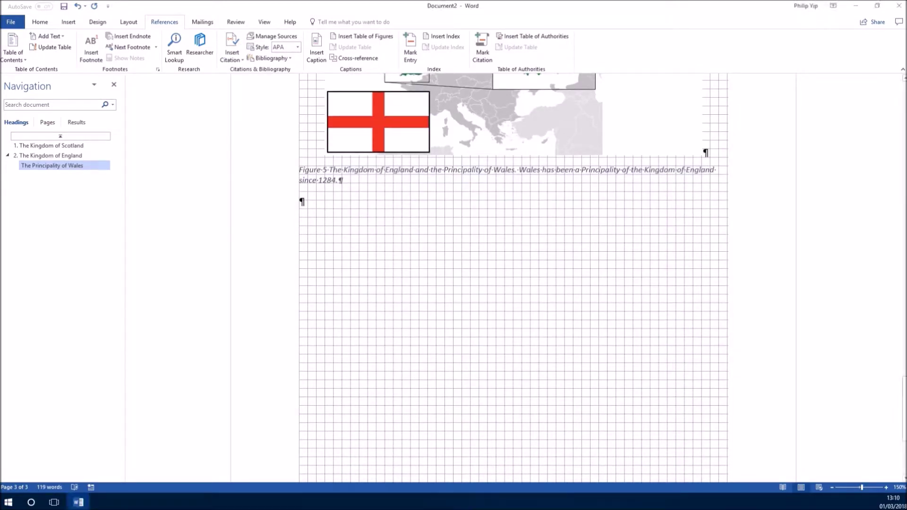
click(40, 22)
click(392, 47)
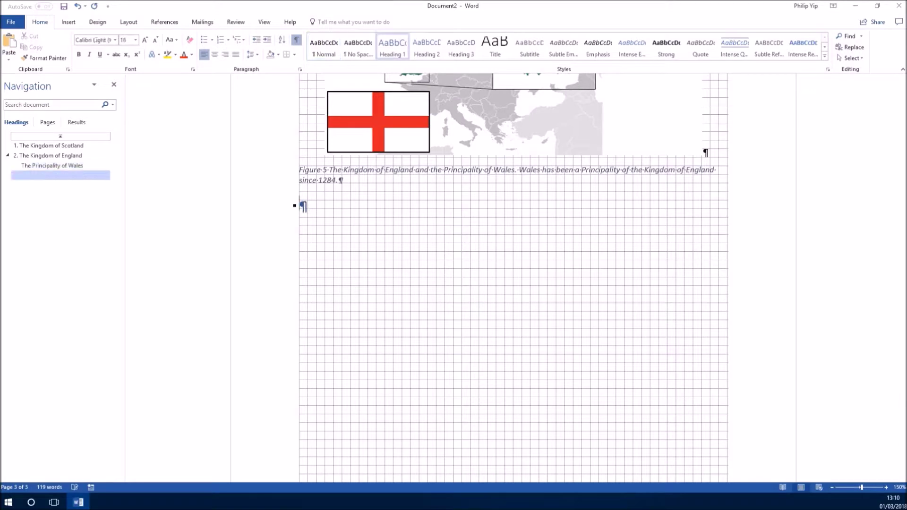
text(The Kingdom of Ireland)
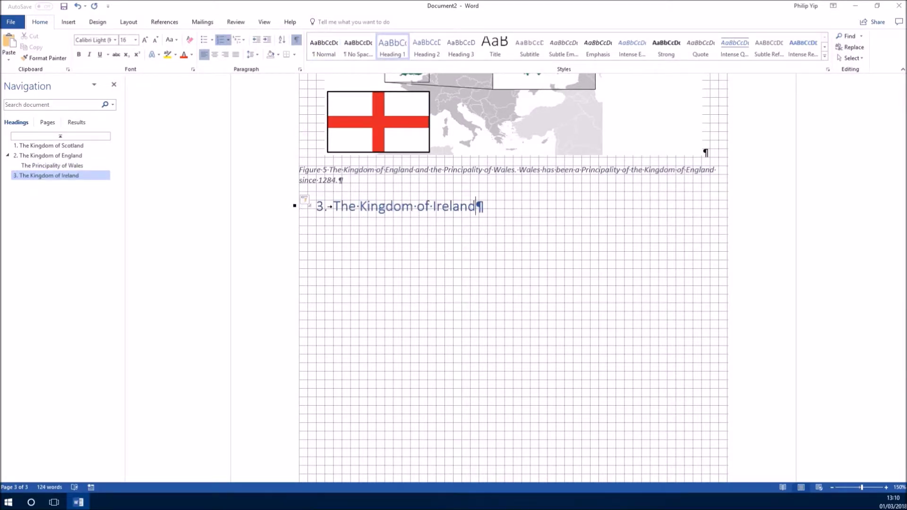
key(Return)
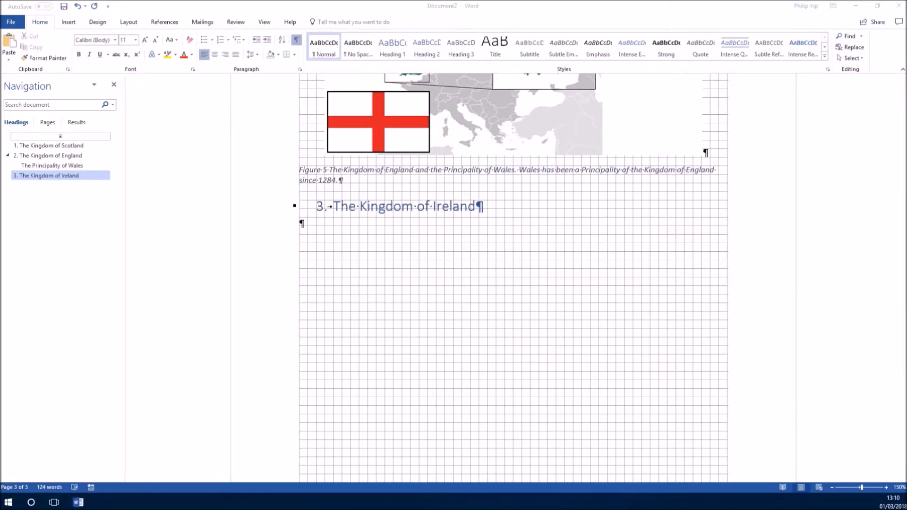
Insert the Ireland picture 7.PNG from the Images folder under the Ireland heading and set its width to 14 cm
drag(906, 198, 709, 225)
drag(874, 326, 302, 225)
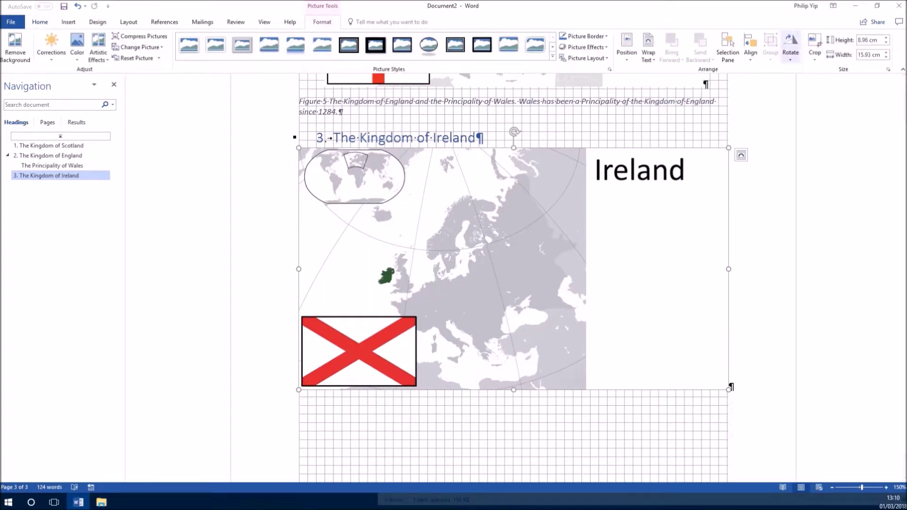
click(869, 55)
text(14)
key(Return)
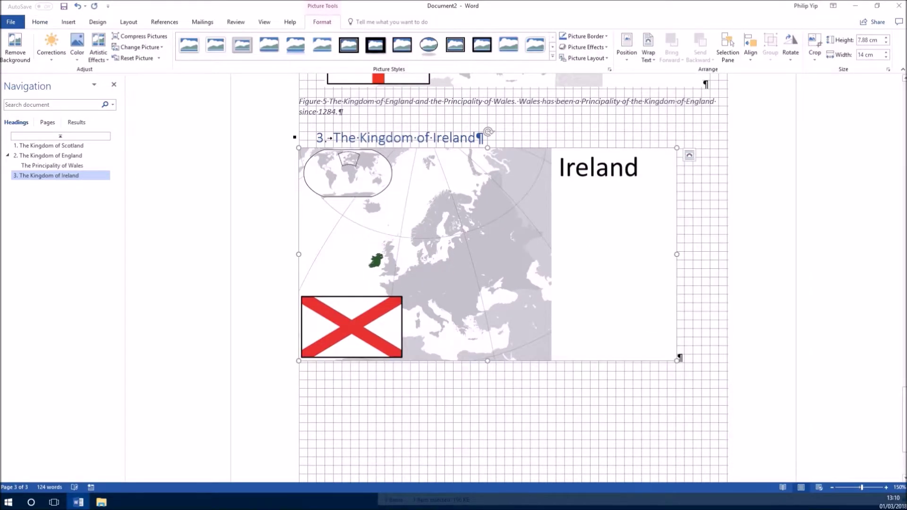
Add an empty paragraph after the Ireland map picture and centre the picture between the margins
click(40, 22)
click(680, 356)
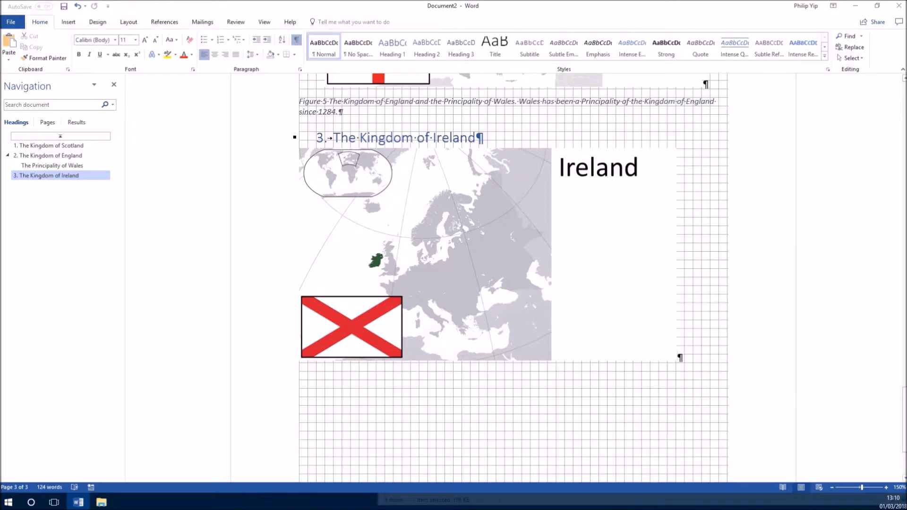
click(488, 255)
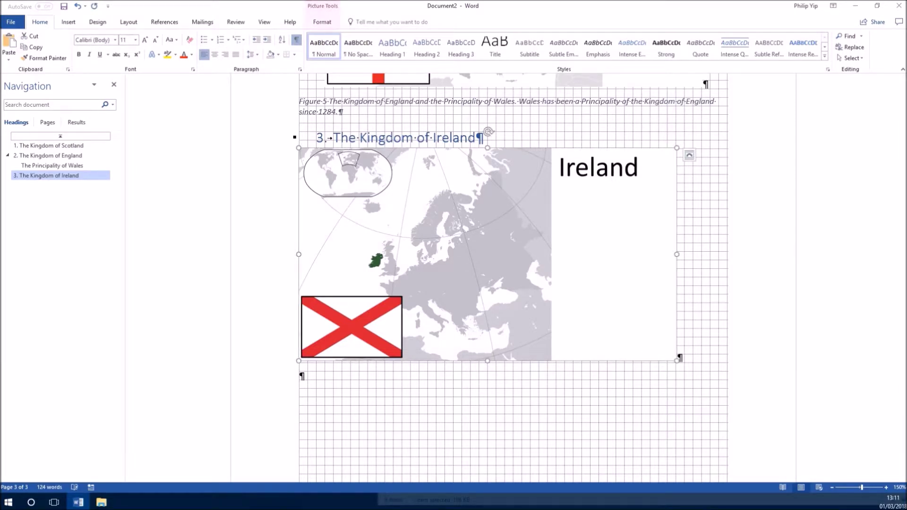
click(214, 55)
Insert a figure caption below the Ireland picture reading "St Patrick's cross adopted in 1783 is the flag of the Kingdom of Ireland."
click(303, 377)
click(165, 22)
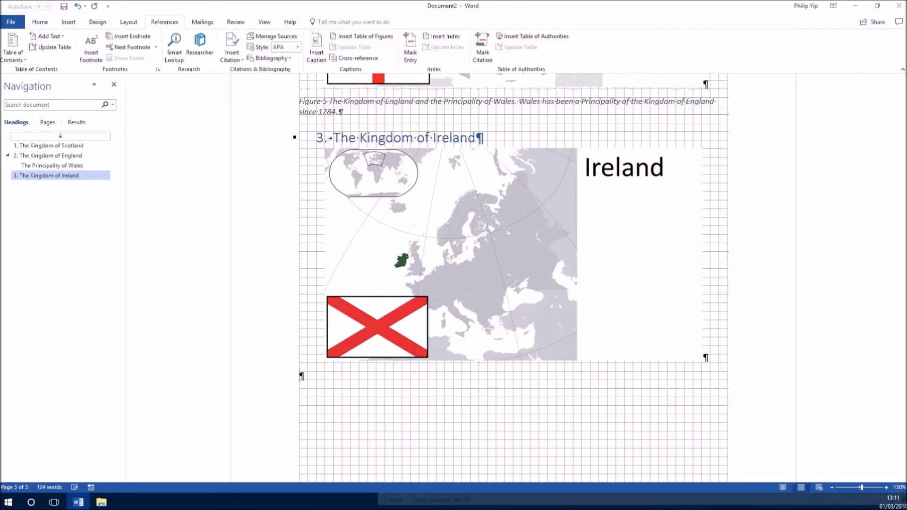
key(p)
key(Return)
text(St Patrick's Cross adopted in 1783 is the flag of the Kingdom of Ireland.)
key(Return)
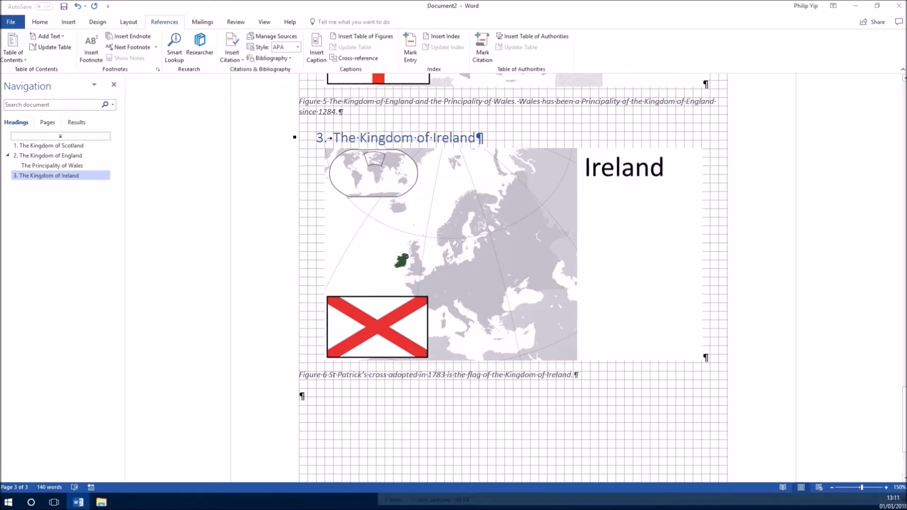
Add a numbered Heading 1 reading "The First Union" below the Figure 6 caption, followed by an empty paragraph
key(alt+h)
key(ctrl+alt+1)
text(The First Union)
key(Return)
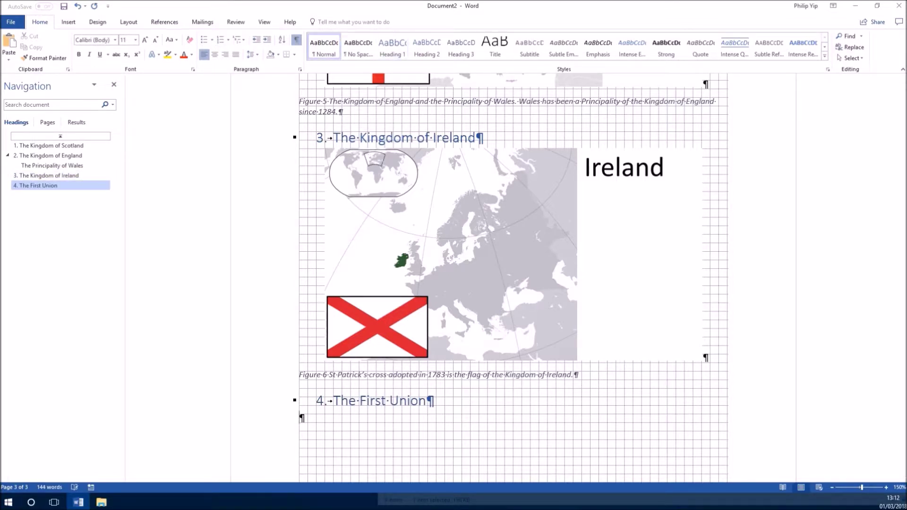
Insert a Next Page section break between the Figure 6 caption and the "The First Union" heading
click(575, 374)
scroll(576, 374, down, 3)
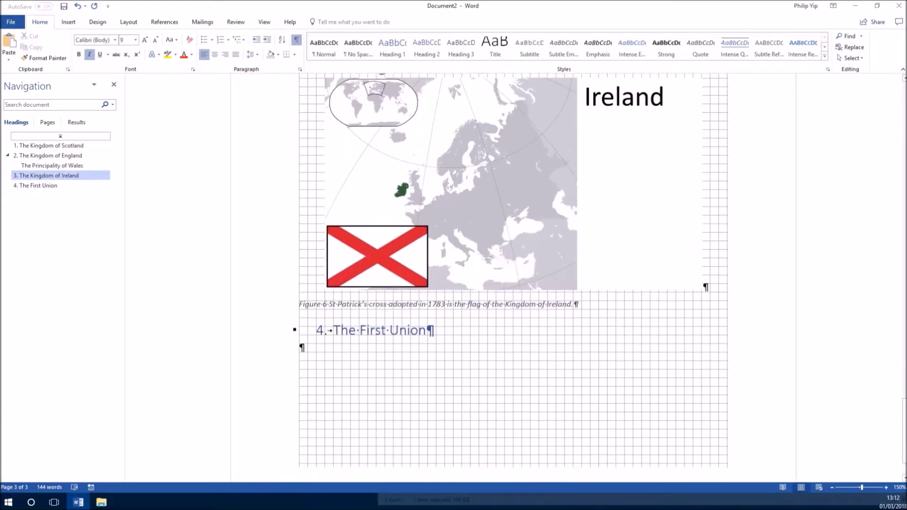
key(Return)
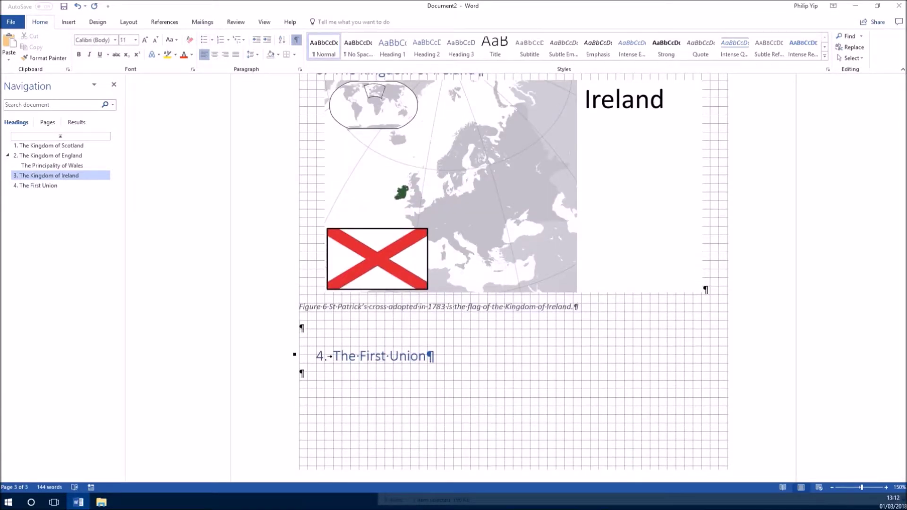
key(alt+p)
key(b)
key(Up)
key(Up)
key(Up)
key(Up)
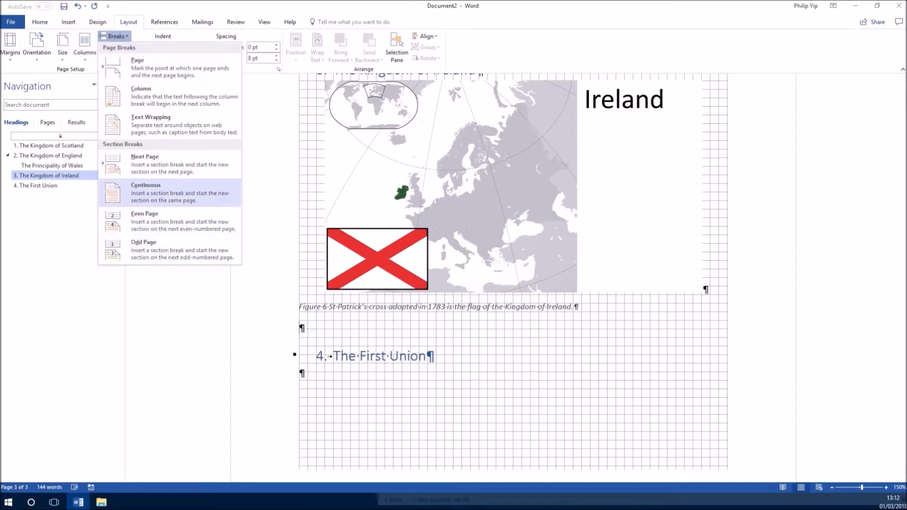
key(Return)
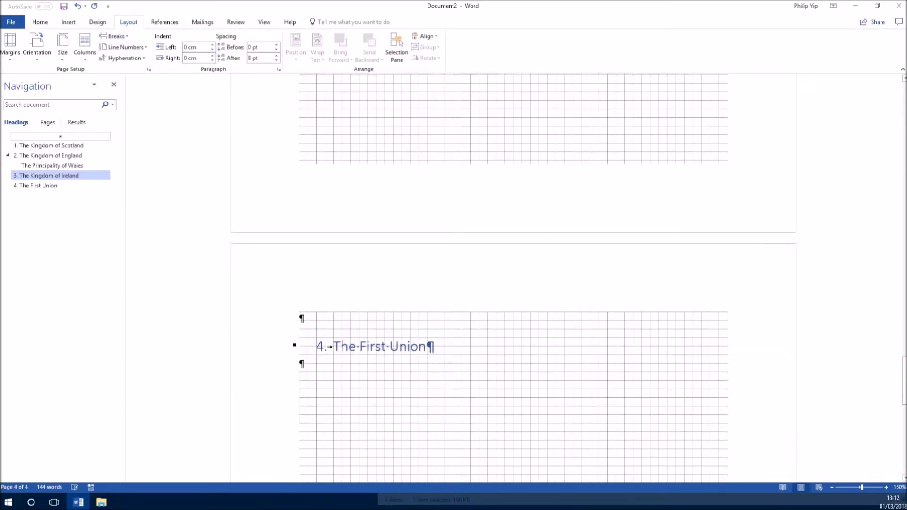
Copy the picture 6.PNG from the Images folder and paste it under the "The First Union" heading
click(49, 145)
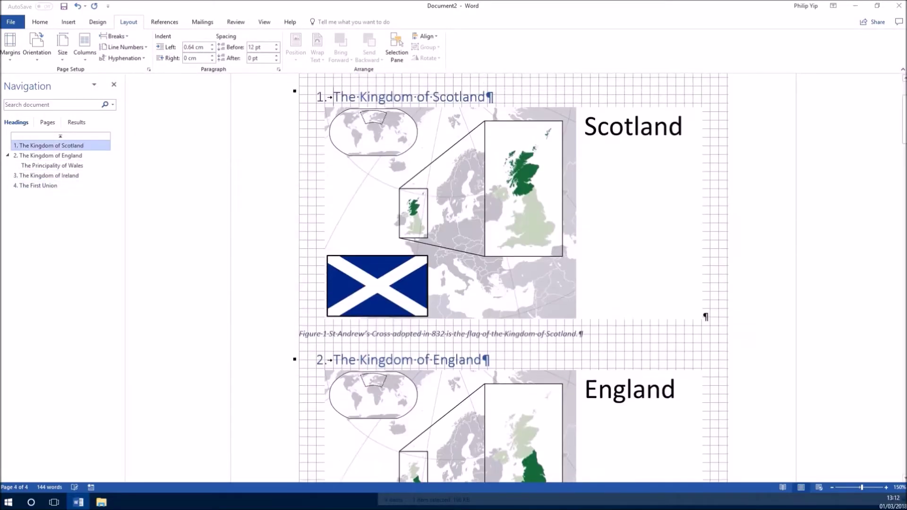
click(48, 155)
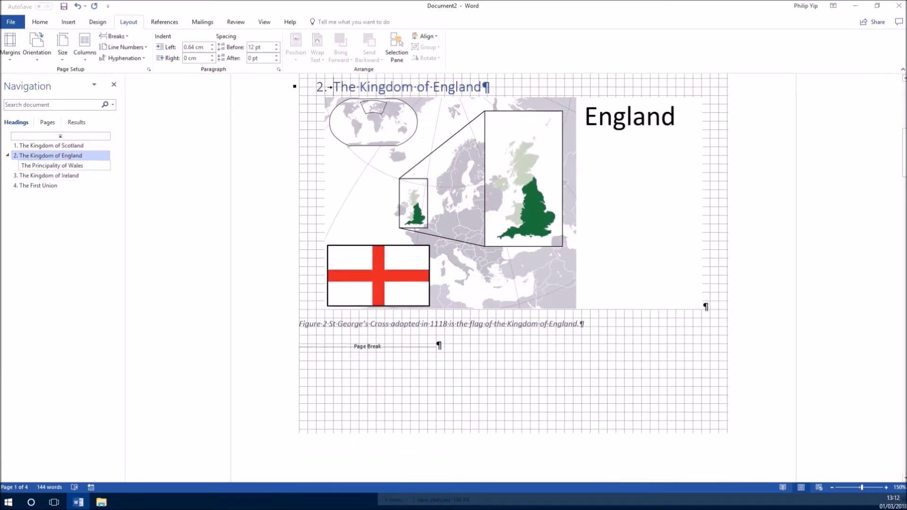
click(52, 166)
click(49, 176)
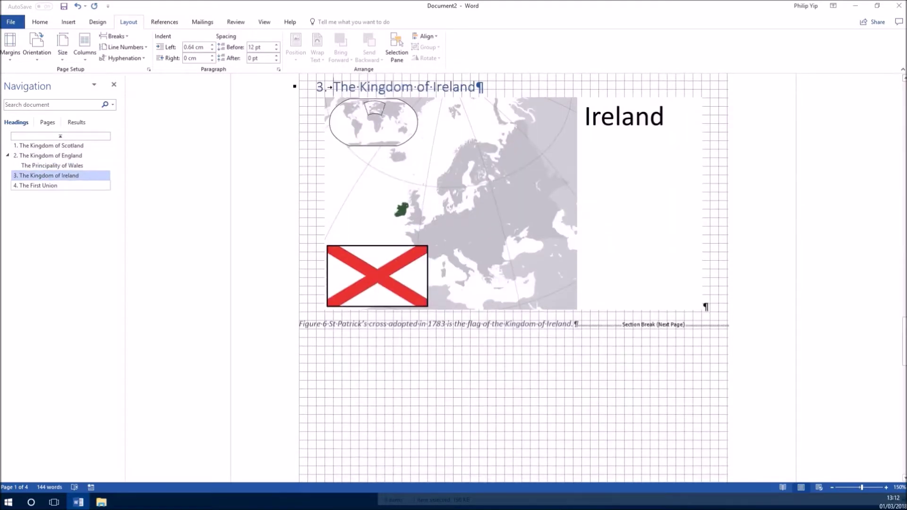
click(38, 186)
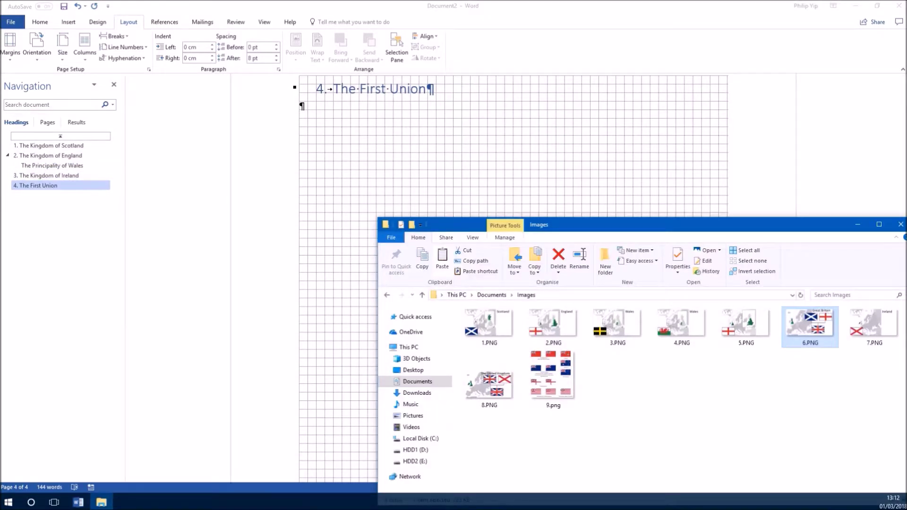
right_click(811, 328)
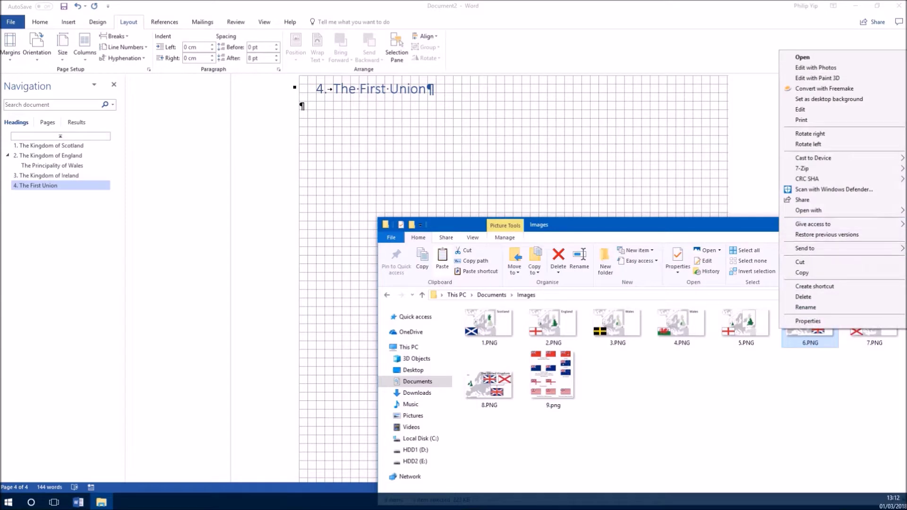
click(803, 273)
key(alt+Tab)
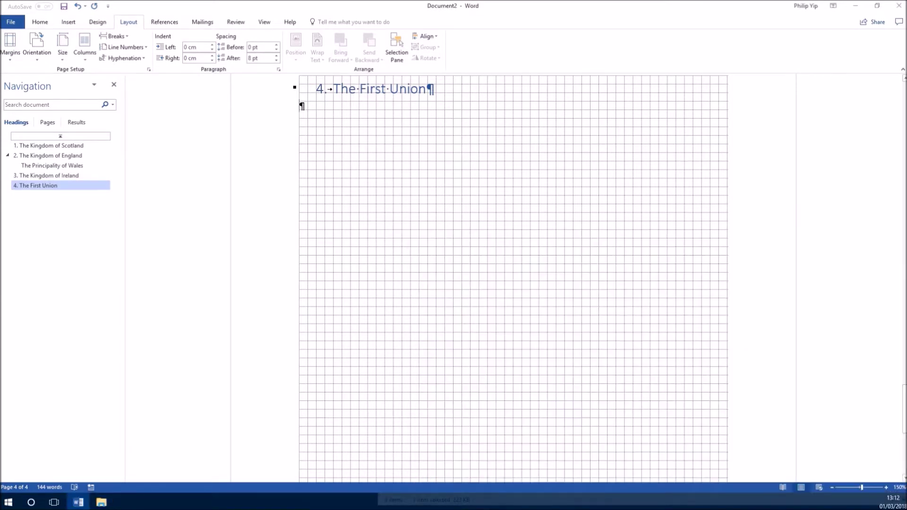
right_click(318, 108)
click(336, 151)
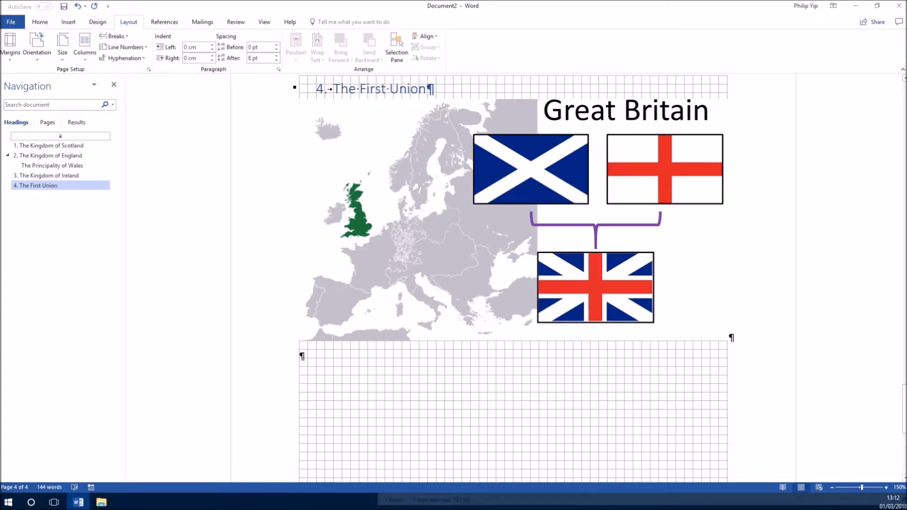
Set the width of the Great Britain picture to 14 cm
click(426, 212)
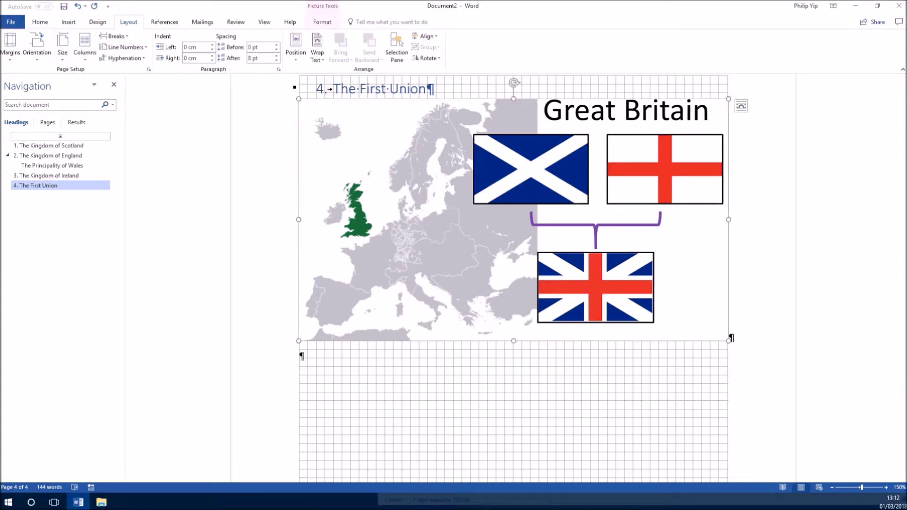
click(323, 22)
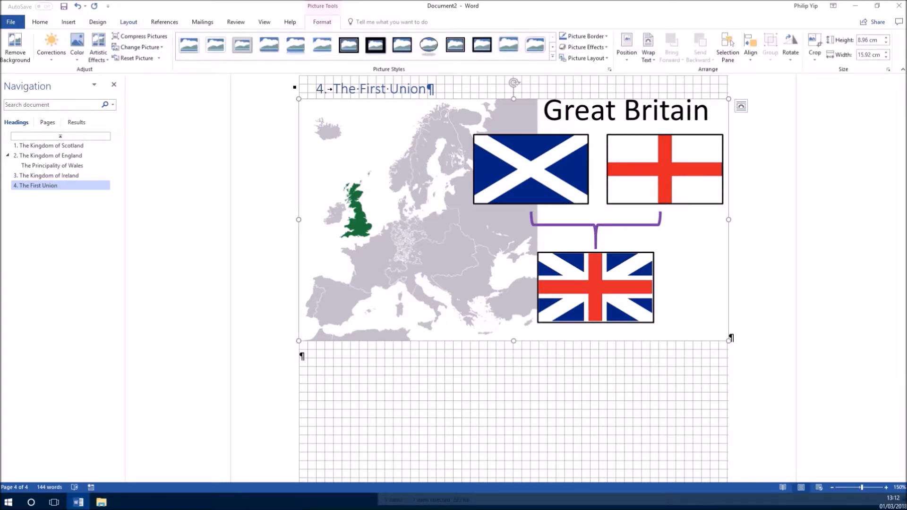
click(869, 55)
text(14)
key(Return)
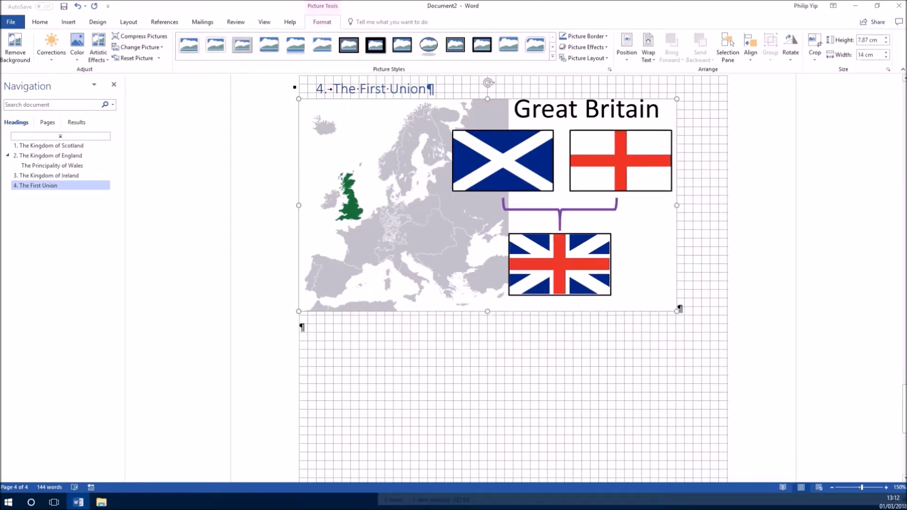
Insert a Figure caption containing only its label and number in the empty paragraph below the Great Britain picture
click(302, 328)
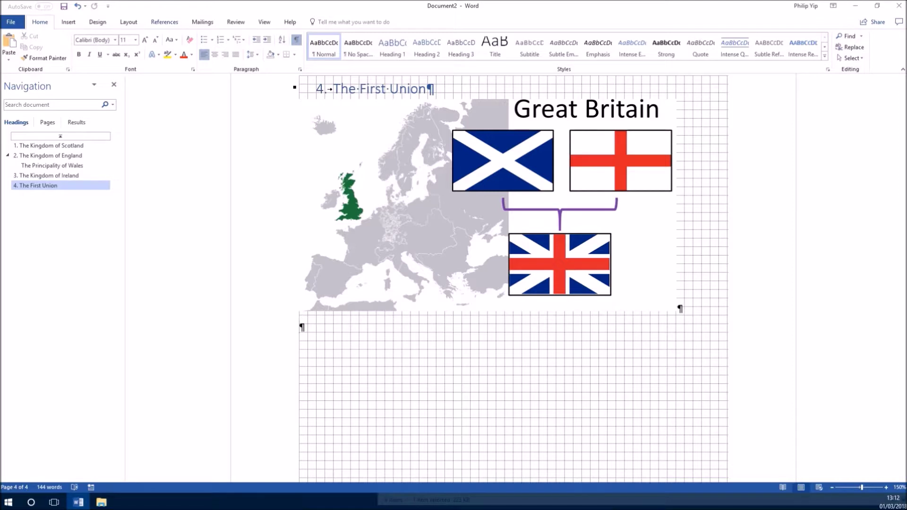
click(164, 21)
click(316, 52)
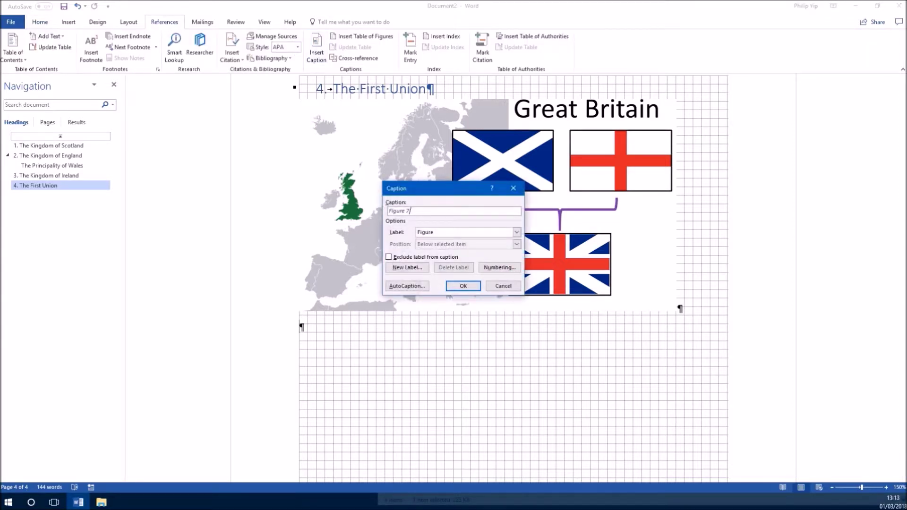
key(Return)
Centre the Great Britain picture and write "In 1707 the First Union was formed between the Kingdom of Scotland ()" after its caption label
click(488, 205)
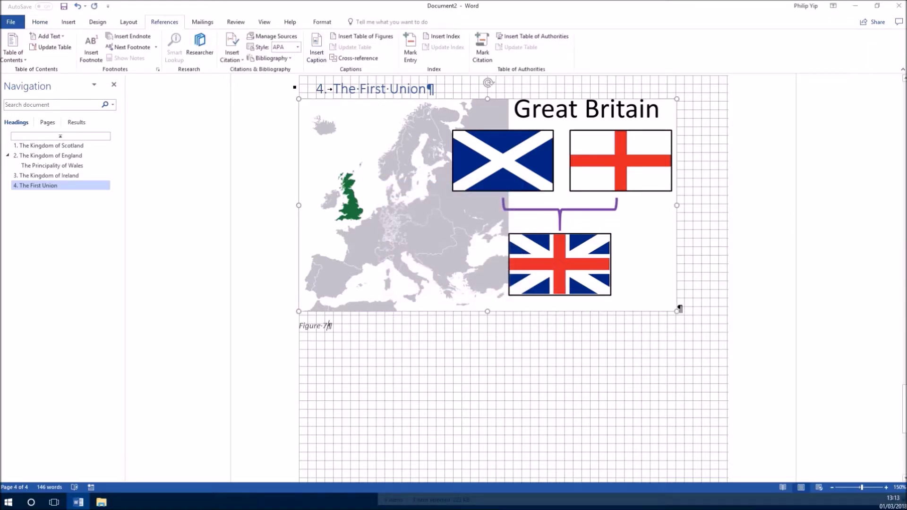
click(40, 22)
click(215, 55)
click(329, 326)
text(In 1707  the First Union was formed between the Kingdom of Scotland ()
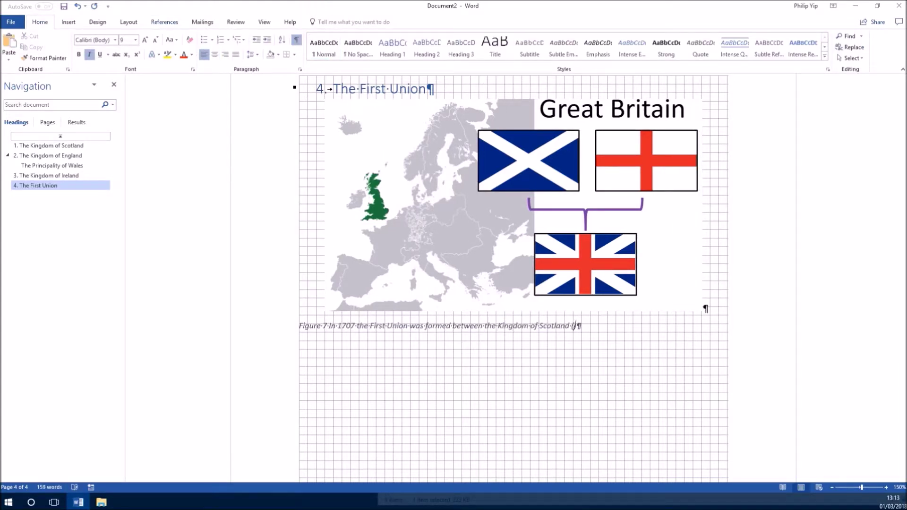
Insert a hyperlinked cross-reference to Figure 1, using only label and number, inside the brackets after "Kingdom of Scotland"
click(164, 22)
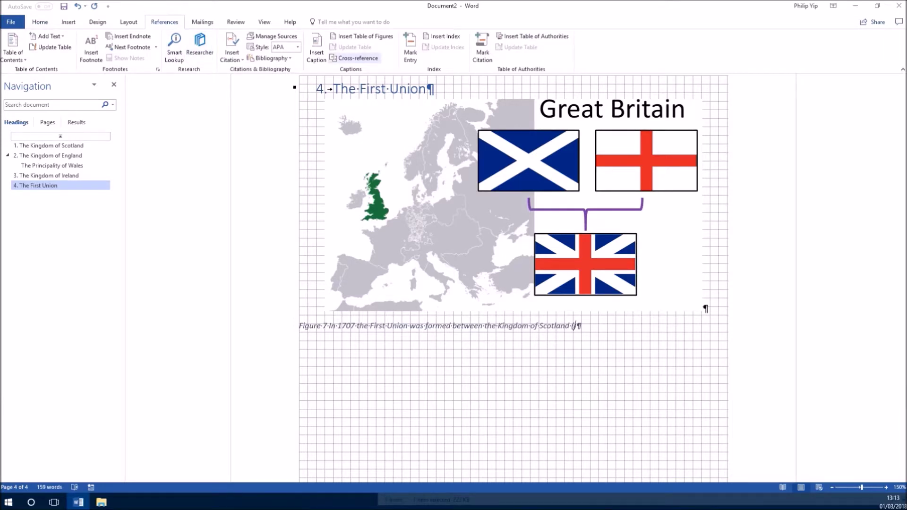
click(358, 58)
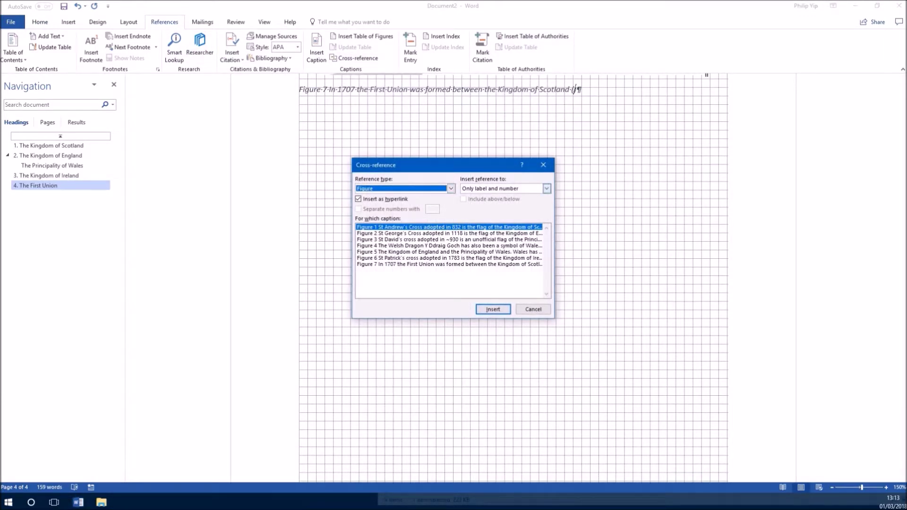
click(547, 188)
click(492, 196)
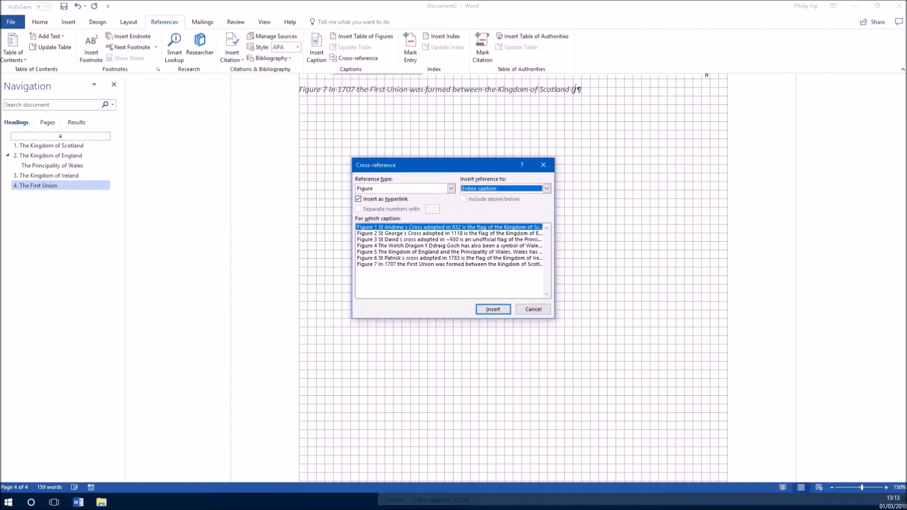
key(alt+Down)
key(Down)
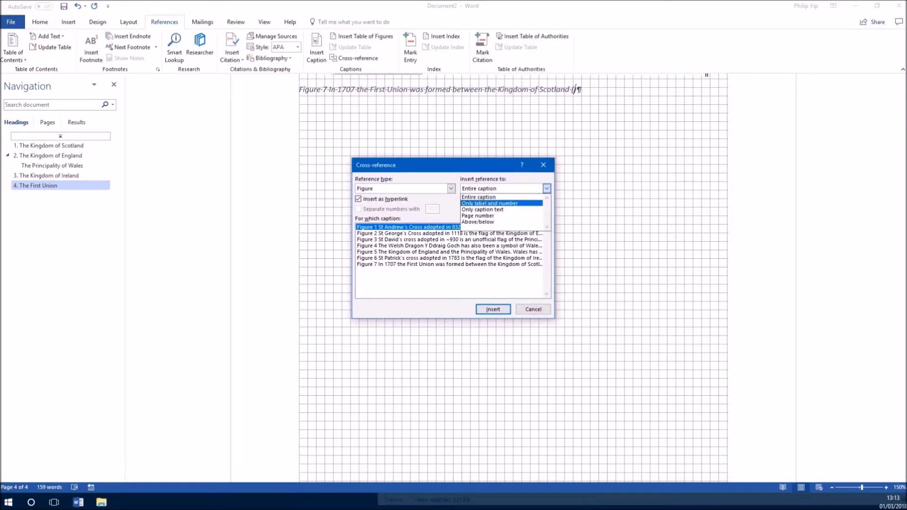
key(Return)
key(Return)
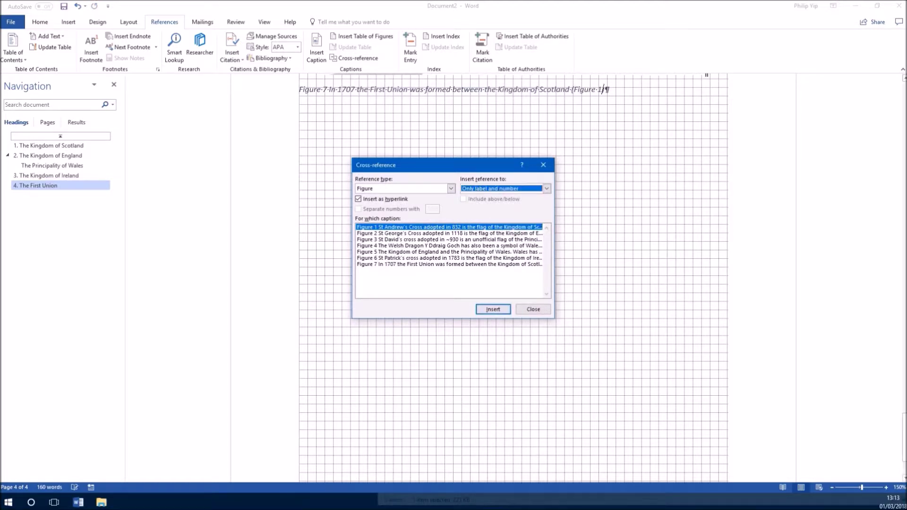
key(Escape)
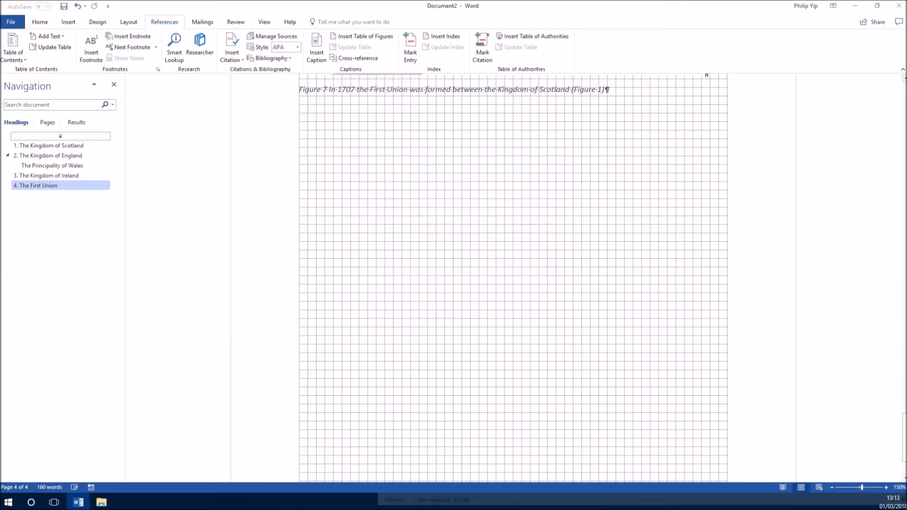
Follow the Figure 1 cross-reference link to test it, and return to the "The First Union" section
click(586, 89)
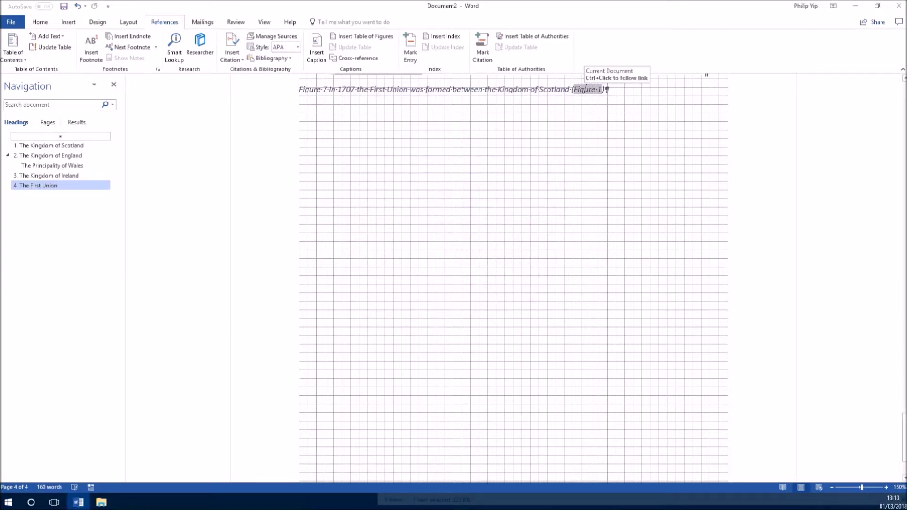
ctrl+click(588, 90)
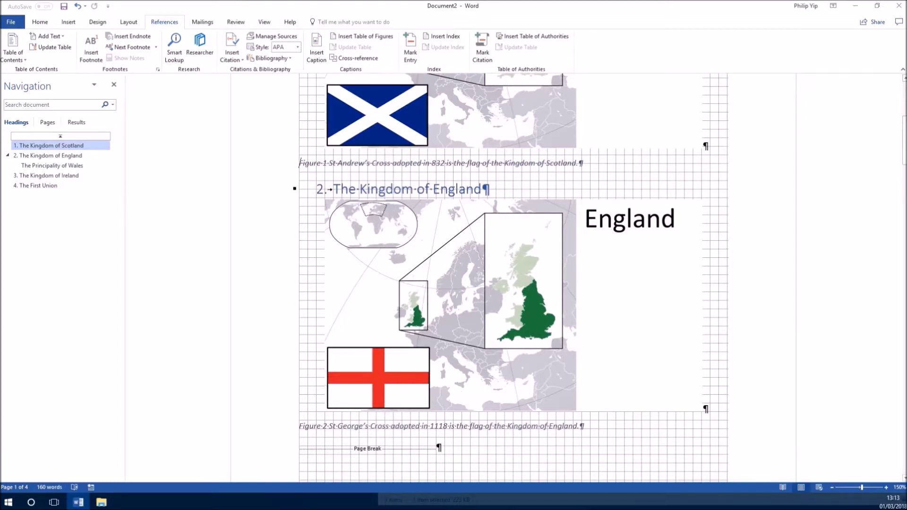
click(38, 186)
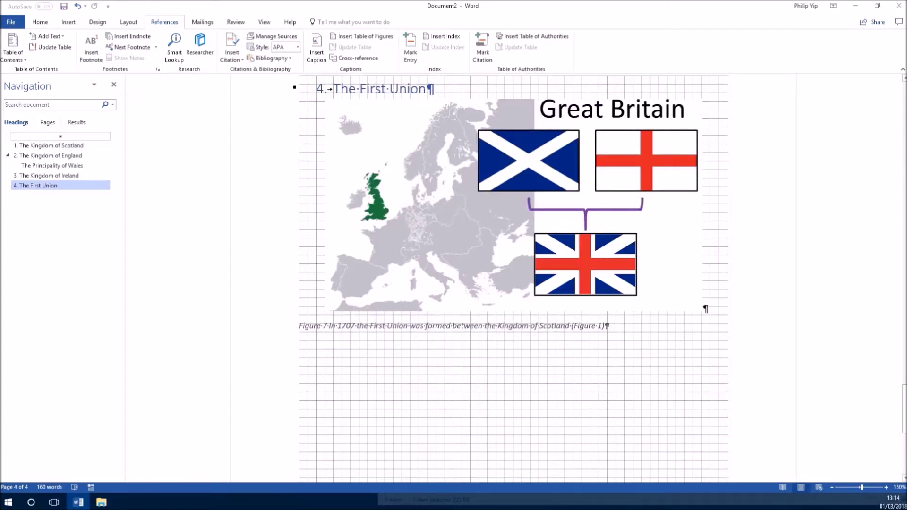
Append "and the Kingdom of England and Principality of Wales" to the Figure 7 caption, with a label-and-number cross-reference to Figure 5 in brackets
text(and the Kingdom of England )
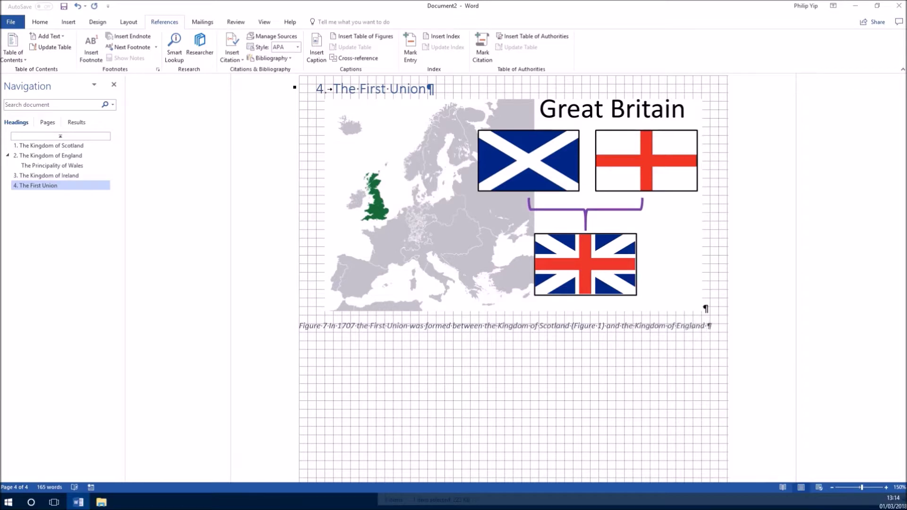
text(and Principality of Wales ())
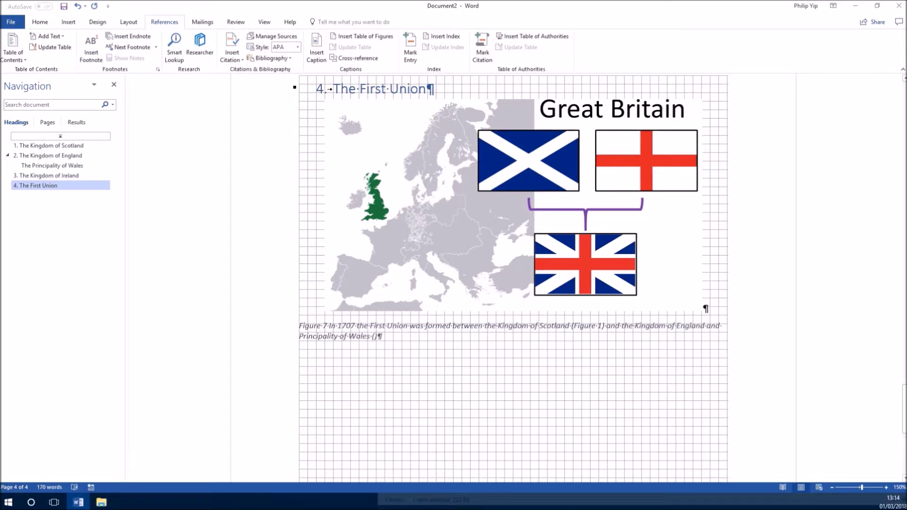
click(354, 58)
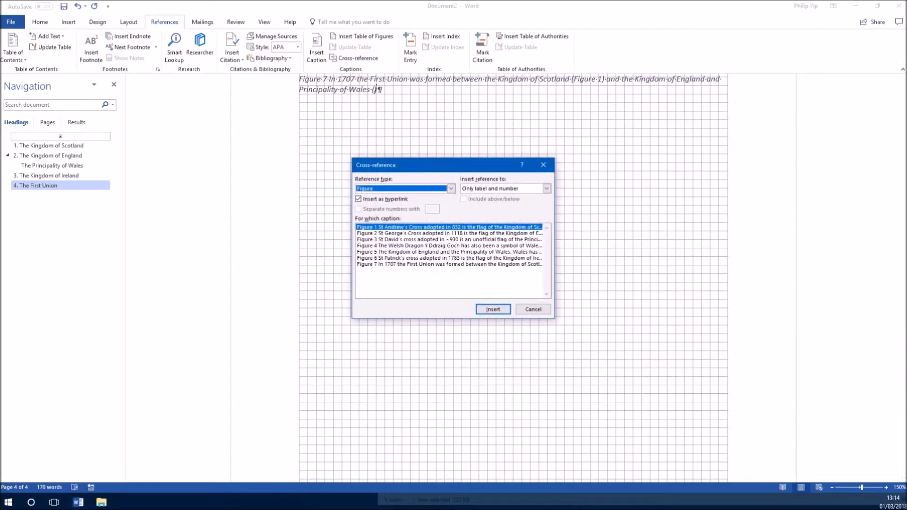
click(449, 258)
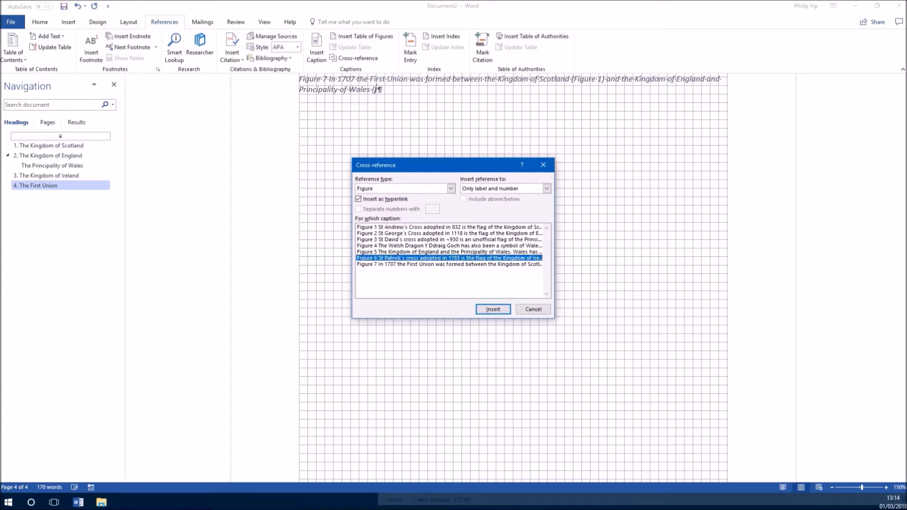
click(449, 252)
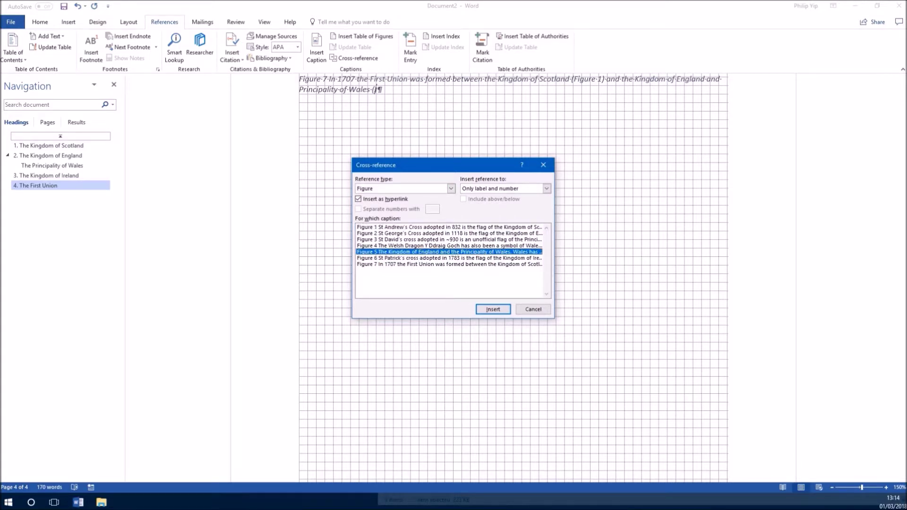
click(547, 188)
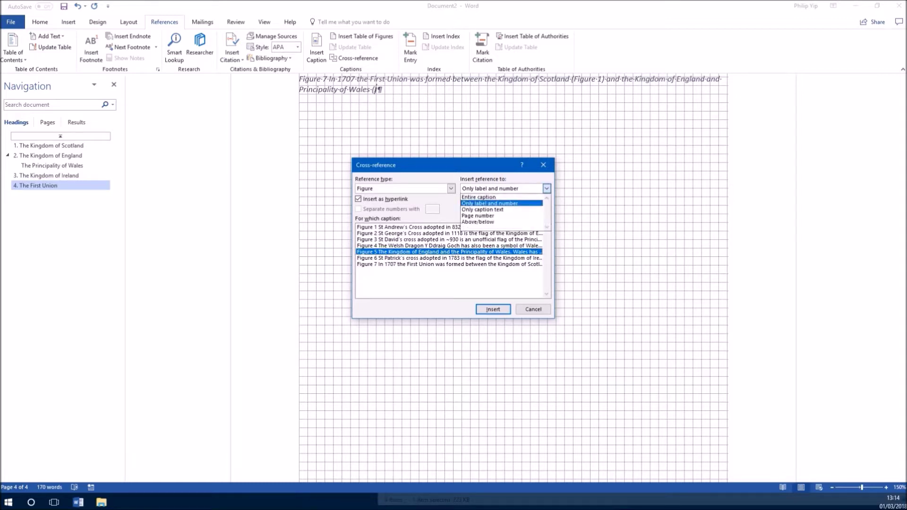
click(502, 203)
click(493, 310)
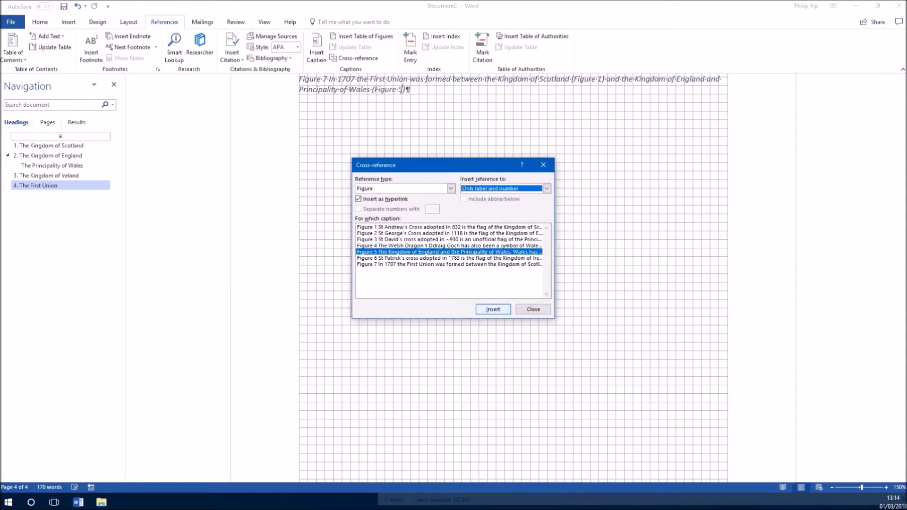
click(533, 310)
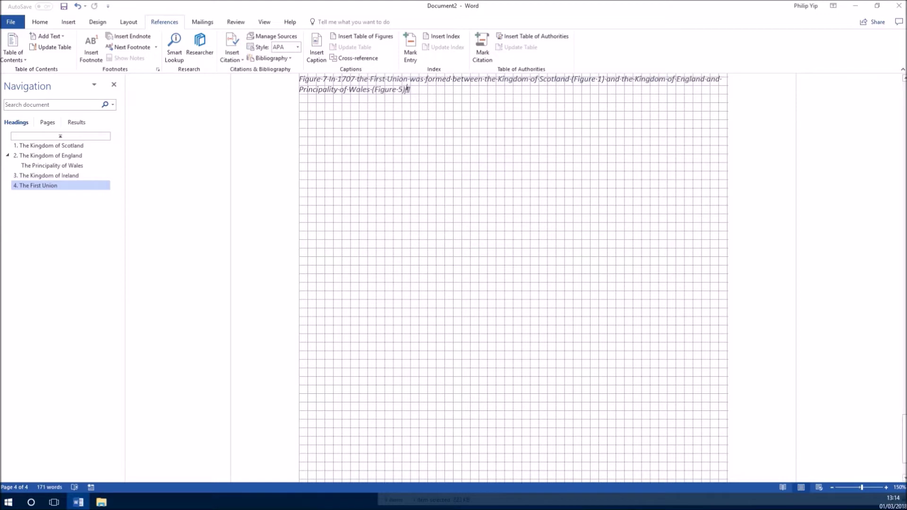
Continue the Figure 7 caption with ". This First Union encompassed the largest island in the British Isles known as Great Britain and the First Union Flag is also"
text(. This First Union enc)
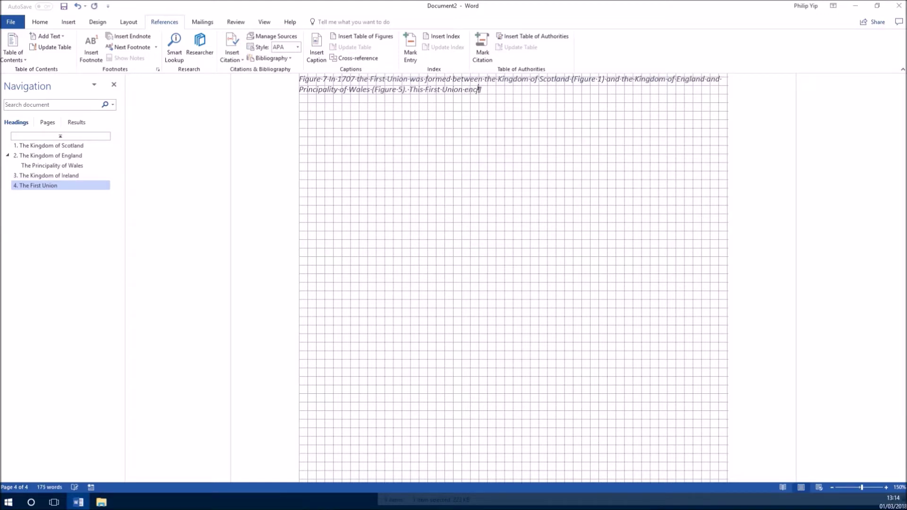
text(ompassed the largest island in the British Isles known as G)
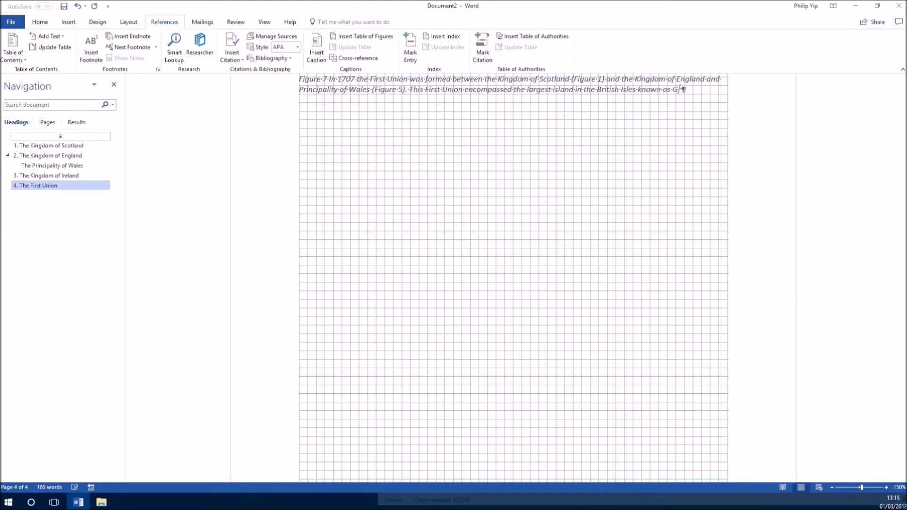
text(reat Britain and the First Union Flag is also referred to)
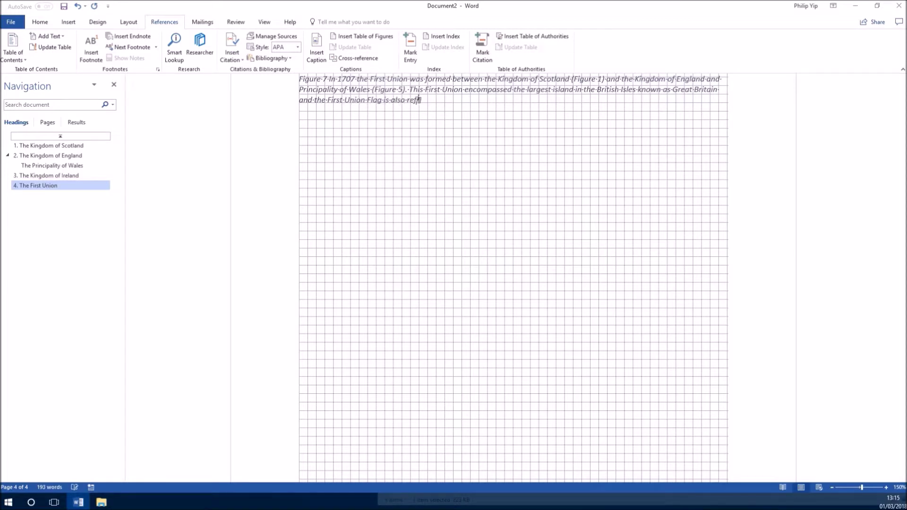
Remove the unfinished wording after "is also" and end the Figure 7 caption with 'called "The King's Colours".'
key(BackSpace)
key(BackSpace)
key(BackSpace)
key(BackSpace)
key(BackSpace)
key(BackSpace)
key(BackSpace)
key(BackSpace)
key(BackSpace)
key(BackSpace)
key(BackSpace)
text(called "The King's Colours".)
Add the Heading 1 "The Second Union" below the Figure 7 caption, followed by an empty body paragraph
scroll(514, 278, up, 1)
scroll(514, 278, down, 3)
scroll(513, 278, up, 10)
scroll(513, 277, down, 4)
scroll(504, 247, down, 1)
key(Return)
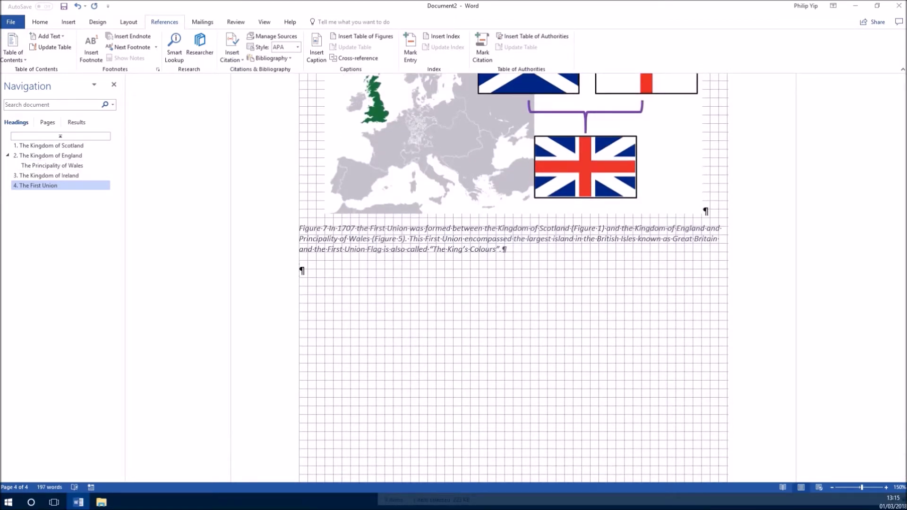
click(40, 22)
key(ctrl+alt+1)
text(The Second Union)
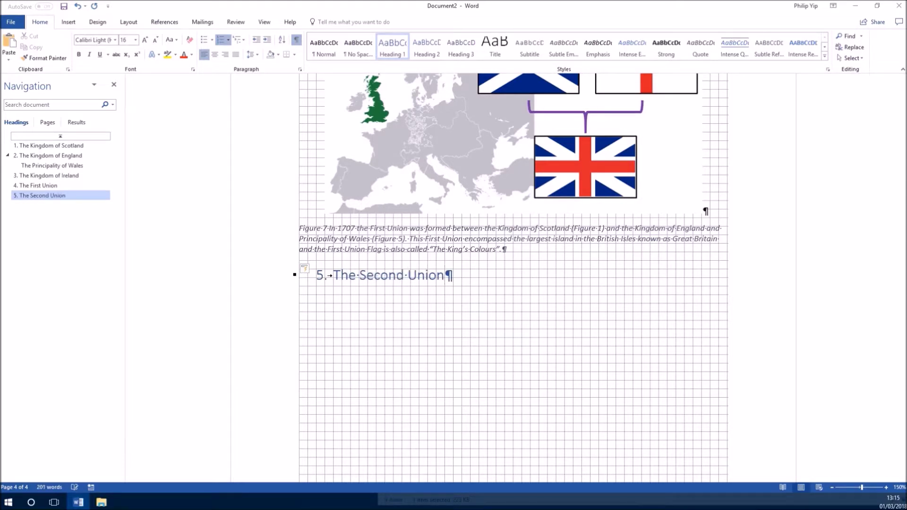
key(Return)
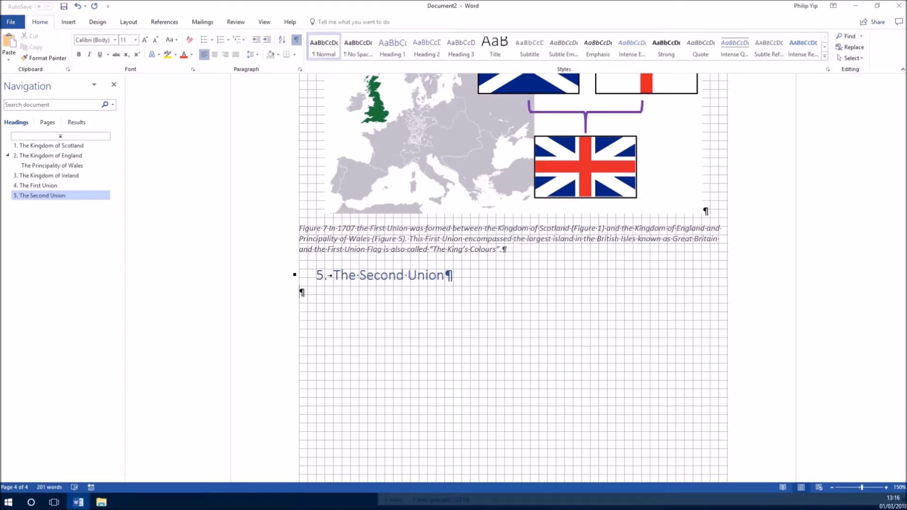
Copy 8.PNG from the Images folder in File Explorer and paste it into the empty paragraph below "The Second Union" in Word
key(alt+Tab)
click(102, 503)
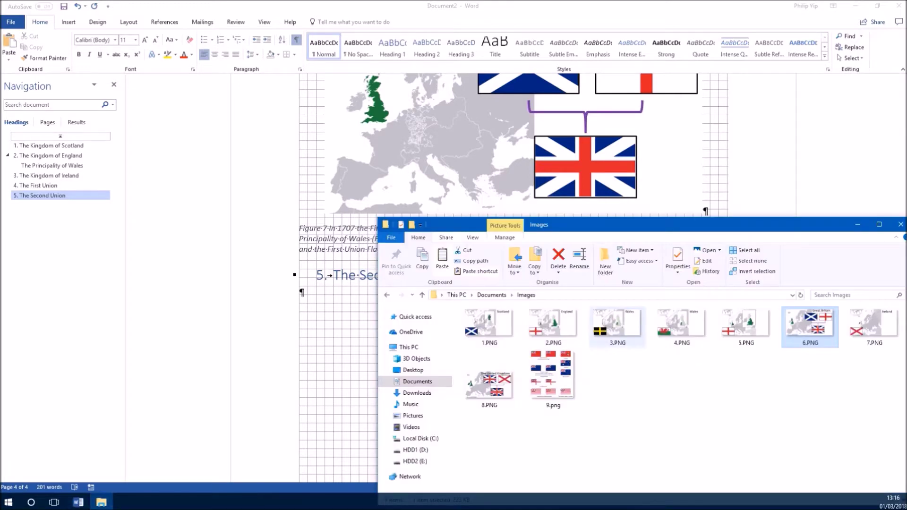
click(874, 327)
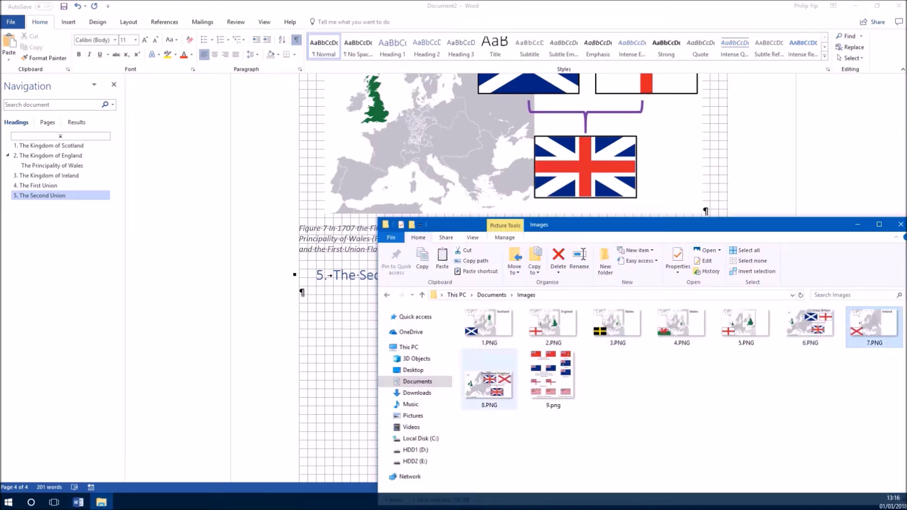
click(489, 383)
right_click(491, 383)
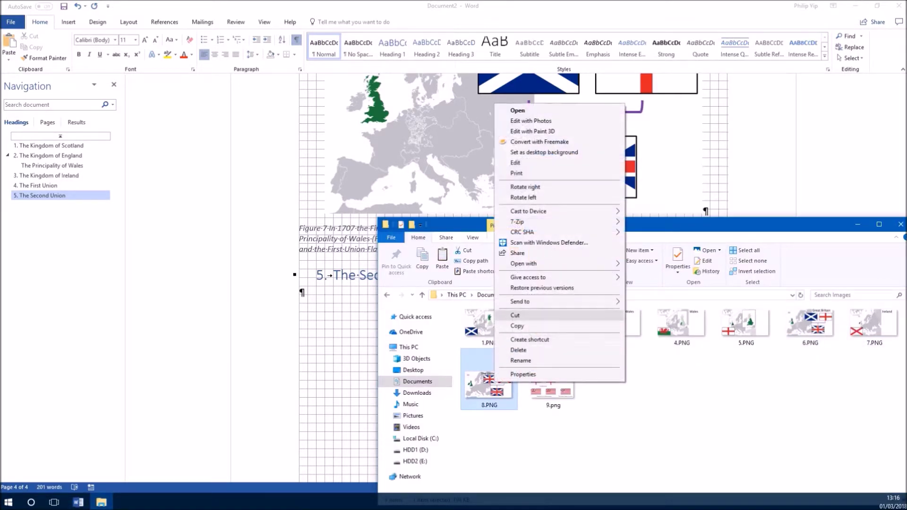
click(520, 326)
click(78, 502)
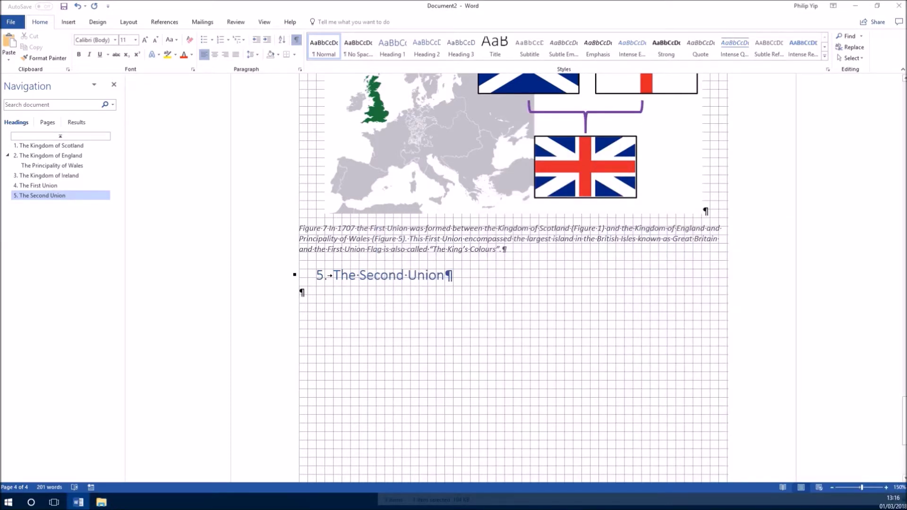
right_click(332, 295)
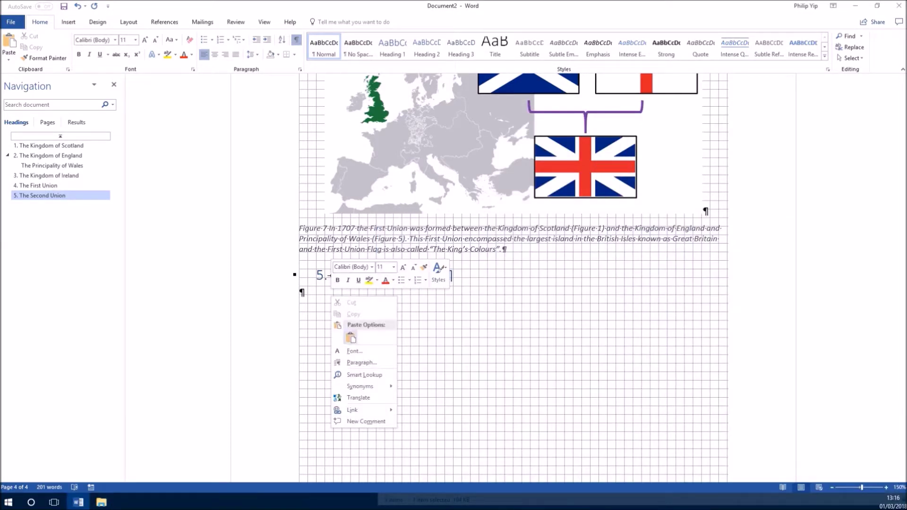
click(351, 338)
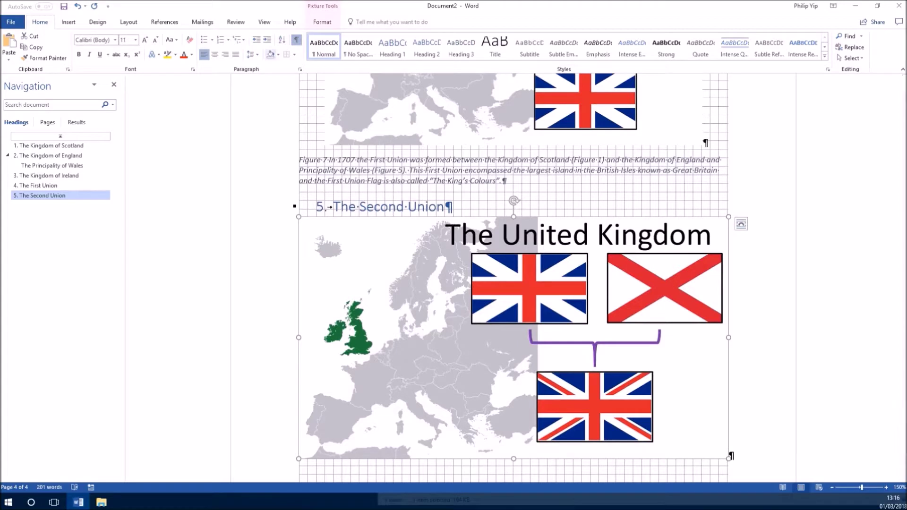
Set the width of the United Kingdom picture to 14 cm
click(322, 23)
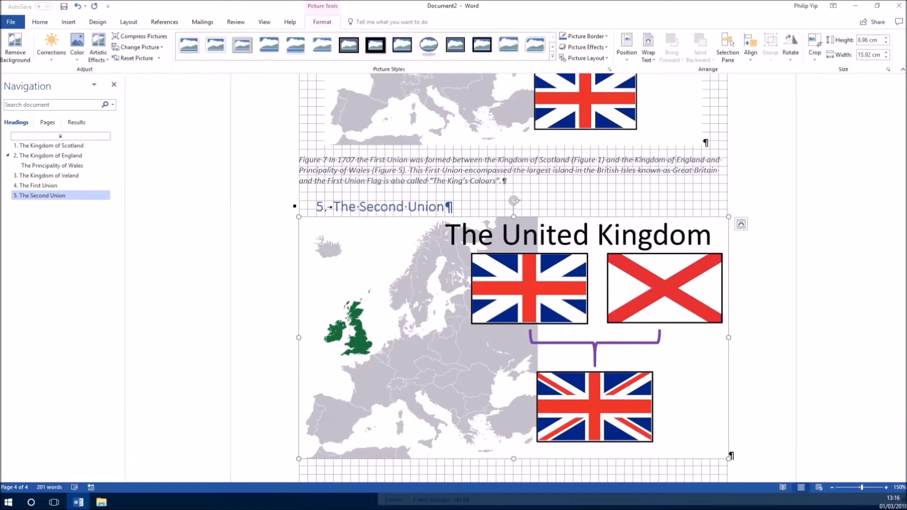
click(869, 56)
text(14)
key(Return)
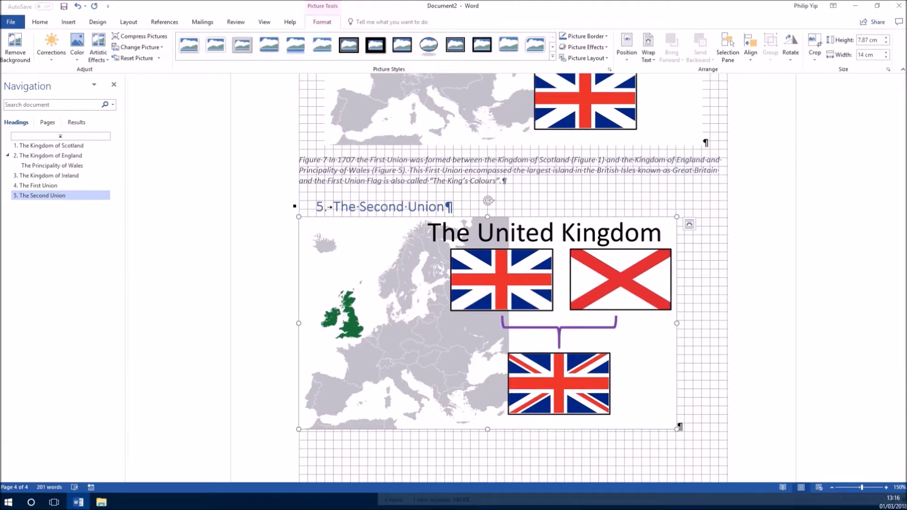
Add an empty paragraph below the United Kingdom picture and centre the picture
click(678, 424)
key(Return)
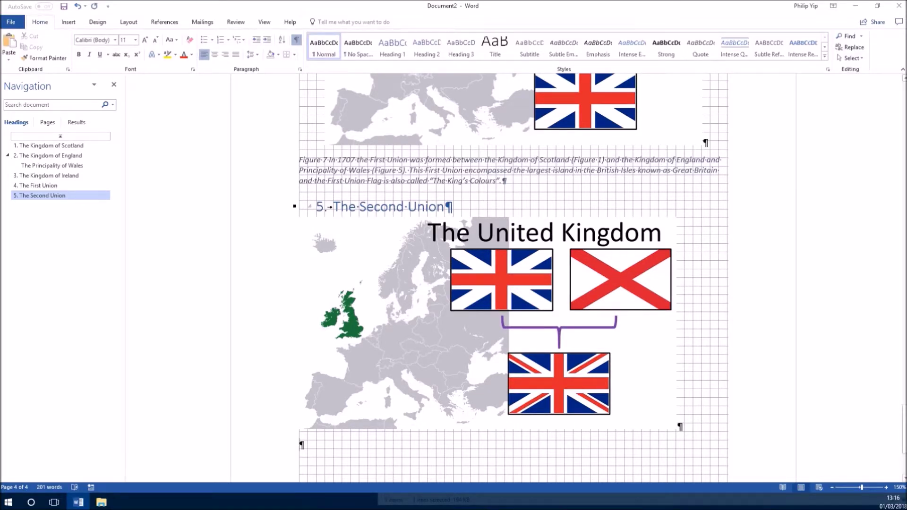
click(488, 324)
key(ctrl+e)
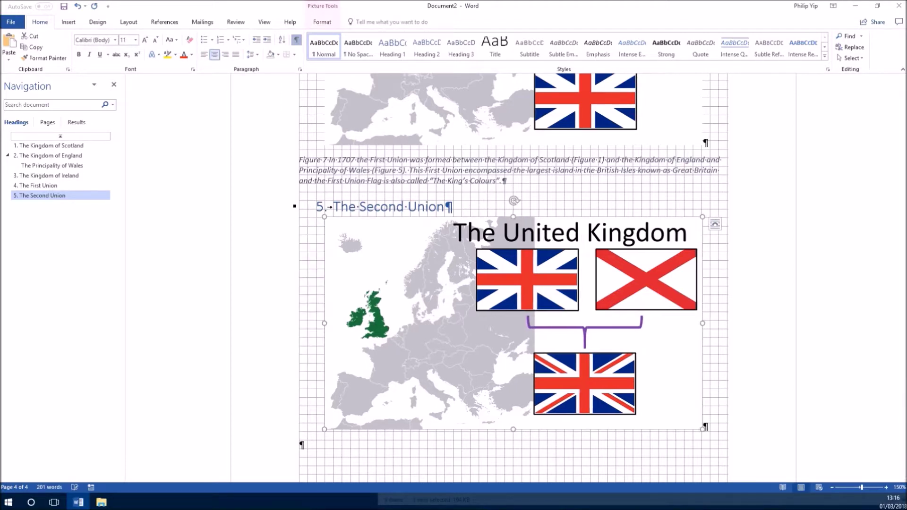
Insert a Figure caption below the United Kingdom picture reading "In 1801 the Second Union was formed between Great Britain ()"
scroll(513, 323, down, 4)
click(305, 274)
click(165, 21)
click(317, 48)
key(Return)
text(In 1801 the Second Union was formed between Great Britain ()
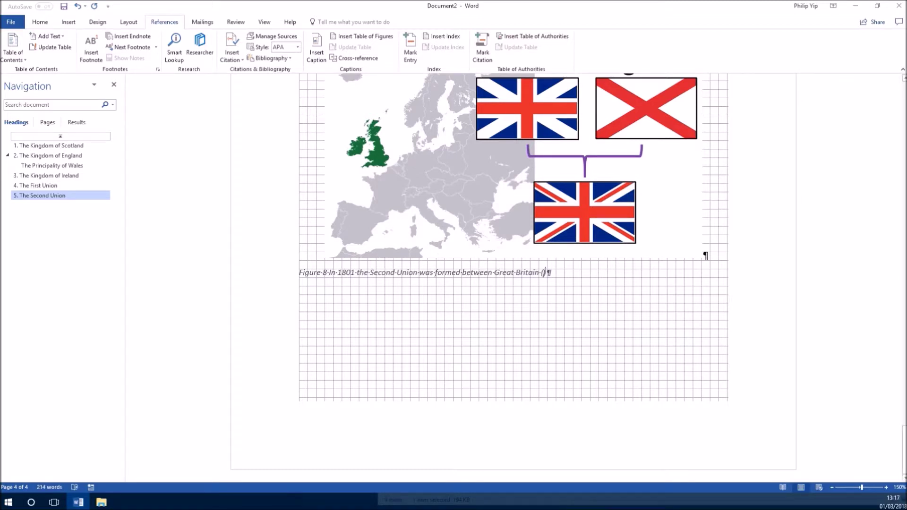
Insert a hyperlinked cross-reference to Figure 7, using only label and number, inside the brackets after "Great Britain"
click(354, 59)
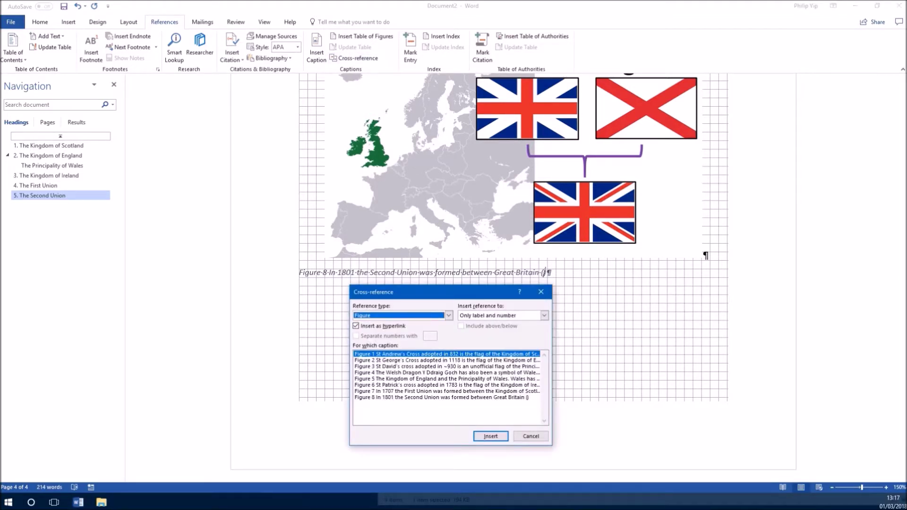
click(447, 391)
click(490, 436)
click(531, 437)
Append "and the Kingdom of Ireland" to the Figure 8 caption, with a hyperlinked label-and-number cross-reference to Figure 6 in brackets
text(and the Kingdom of Ireland ()
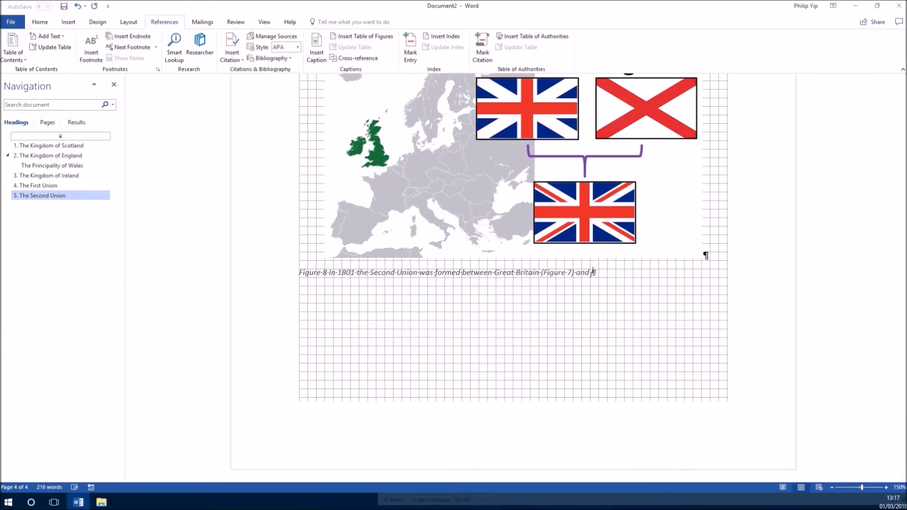
key(alt+s)
key(r)
key(f)
key(Down)
key(Down)
key(Down)
key(Down)
key(Down)
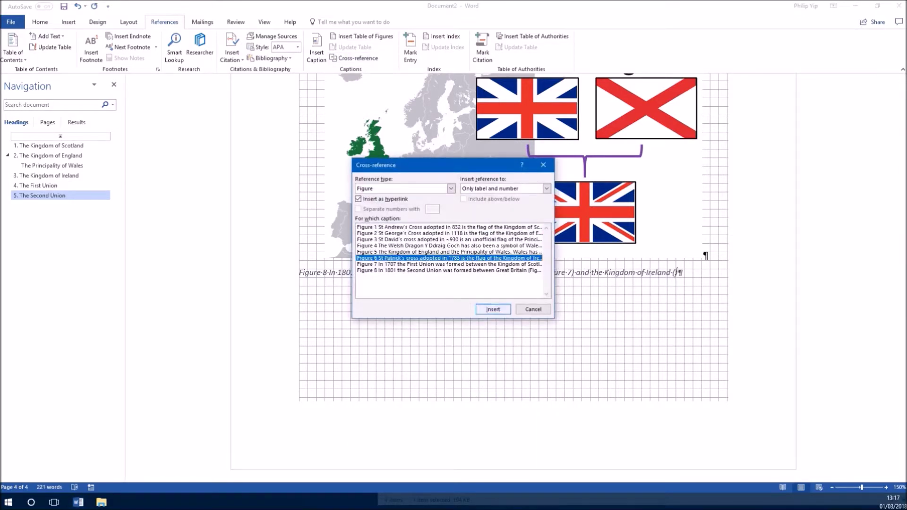
key(Return)
key(Escape)
Continue the Figure 8 caption with ". The combined mass of the three United Kingdoms and Principality covers"
text(). The combined mass of the three United)
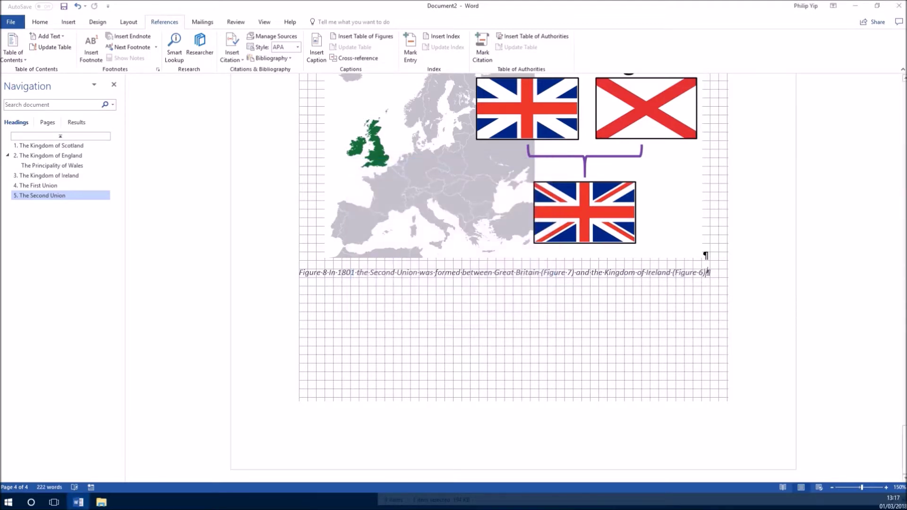
text( Kingdoms and Principality covers)
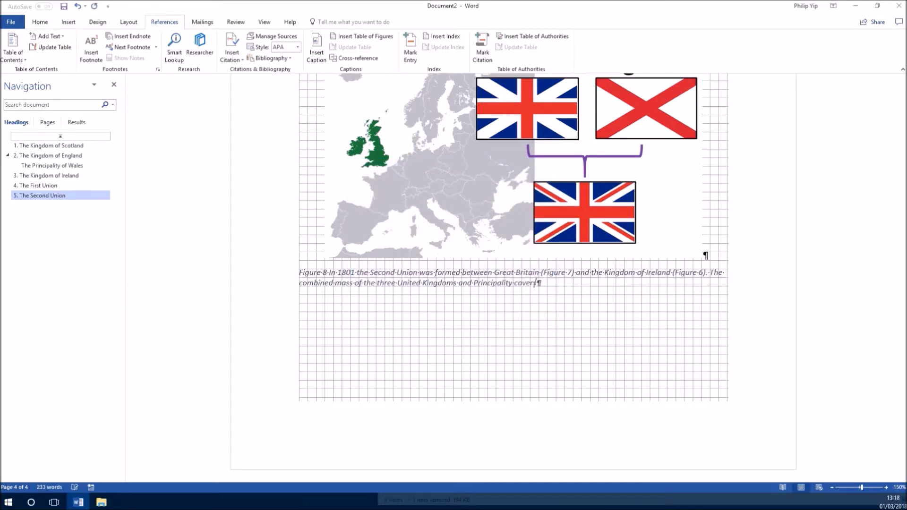
End the caption with 'the bulk of the British Isles. The Second Union Flag is usually referred to as The Union Flag and "The Union Jack".'
text( the bulk of the British Isles. The Second Union Flag is usually referred to as The Union Flag and "The Union Jack".)
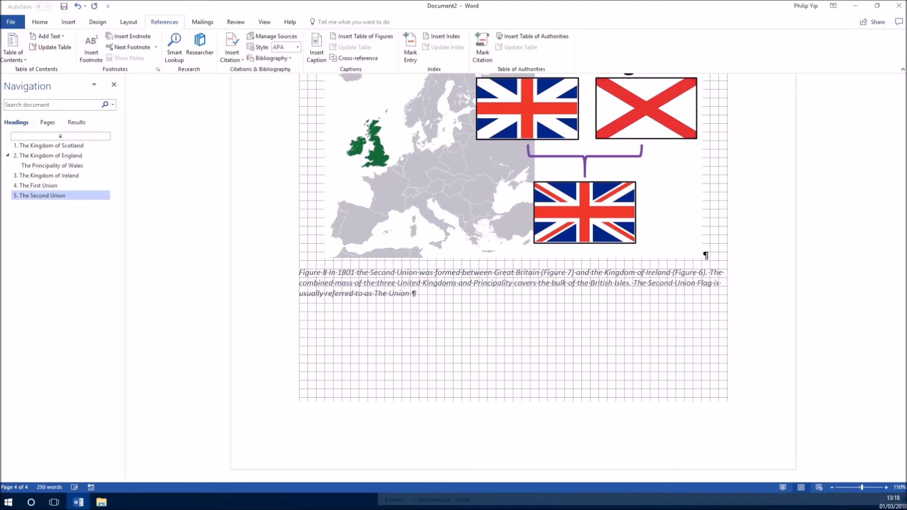
Start a new paragraph below the Figure 8 caption and insert a page break there
key(Return)
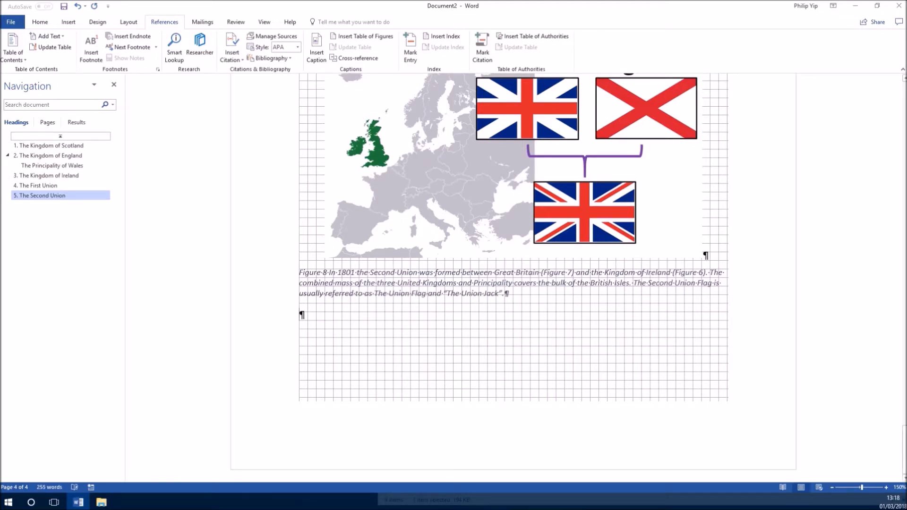
click(40, 21)
click(128, 22)
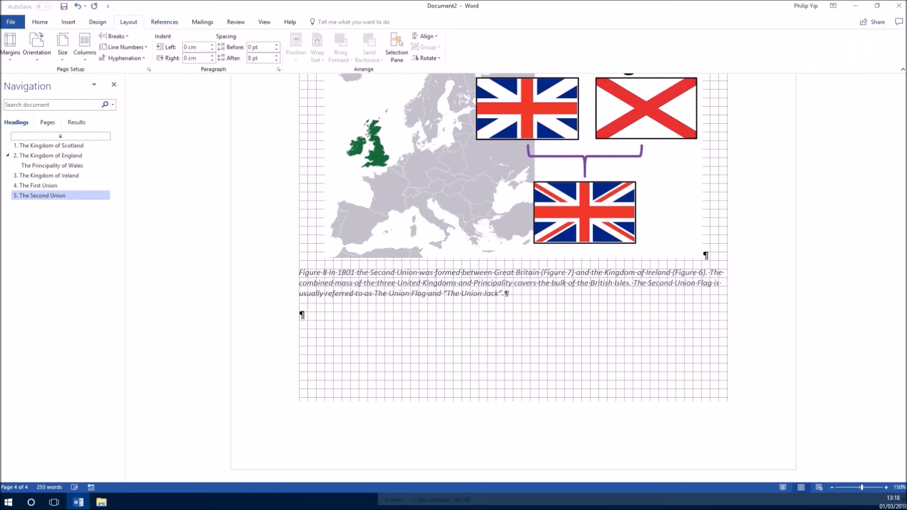
key(b)
key(p)
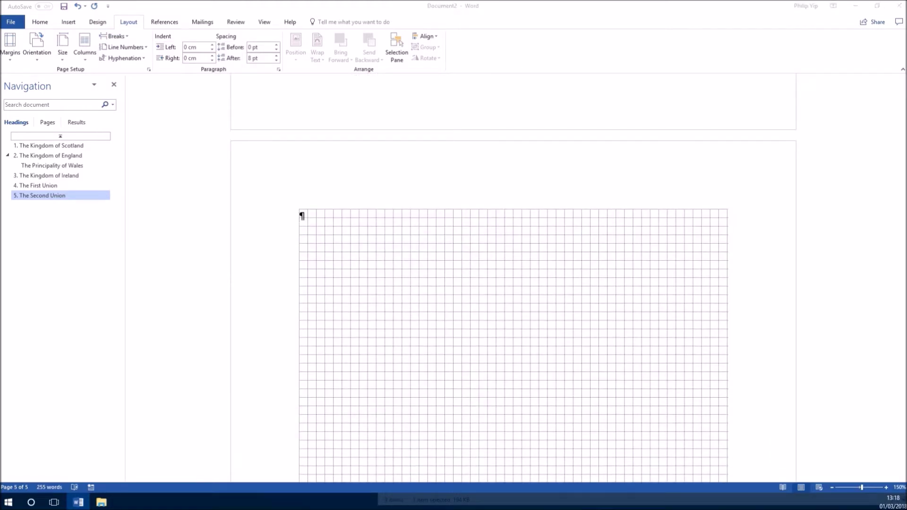
Copy 9.png from the Images folder and paste it into the empty paragraph on the new last page
click(101, 502)
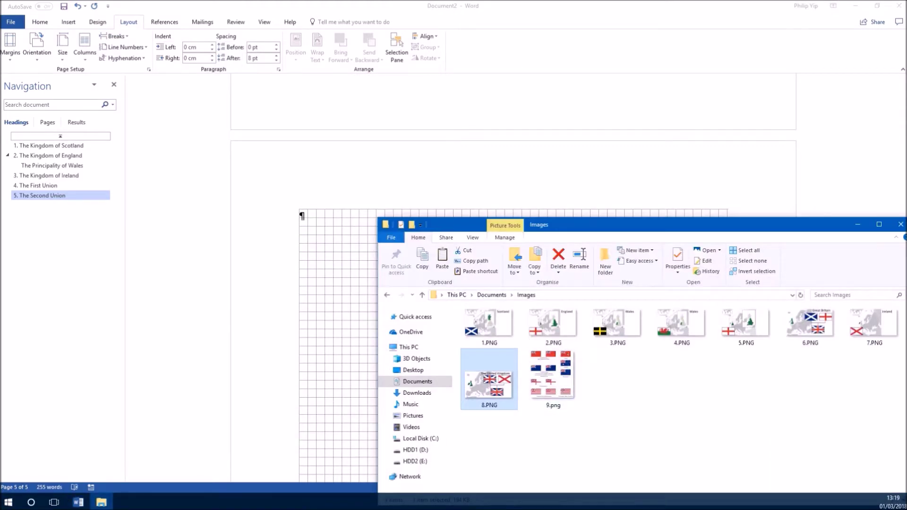
right_click(549, 377)
click(571, 319)
click(302, 215)
right_click(302, 215)
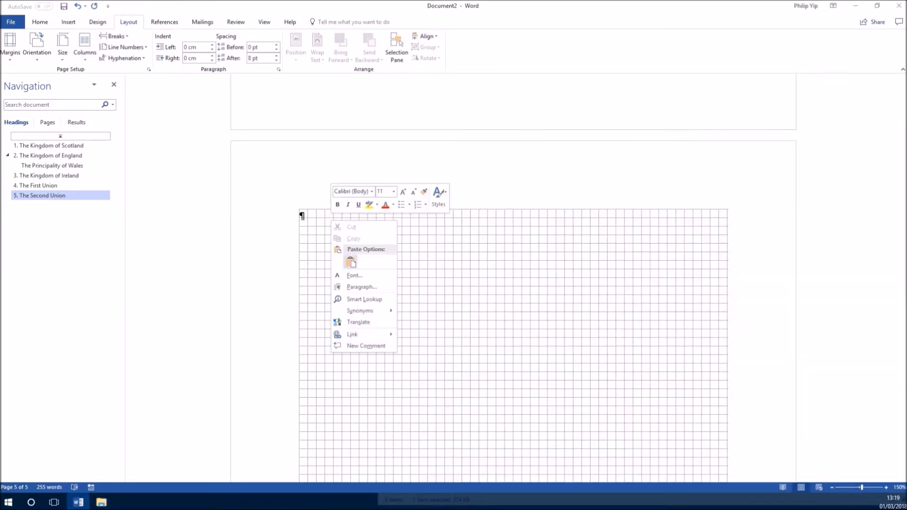
click(350, 262)
scroll(513, 278, down, 1)
scroll(513, 278, up, 4)
scroll(514, 277, down, 6)
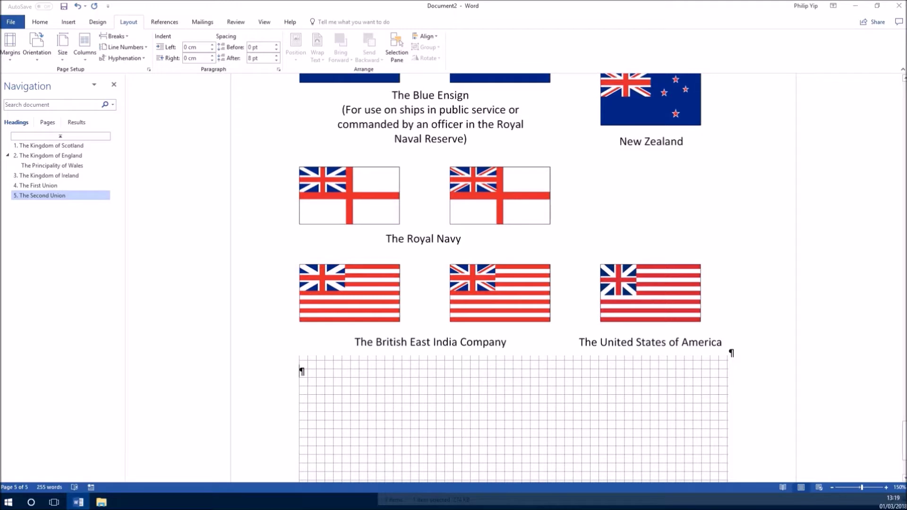
Caption the picture as Figure 9 with sentences on when "Union Jack" is technically valid and on the Red, Blue, White and British East India Company Ensigns
click(165, 21)
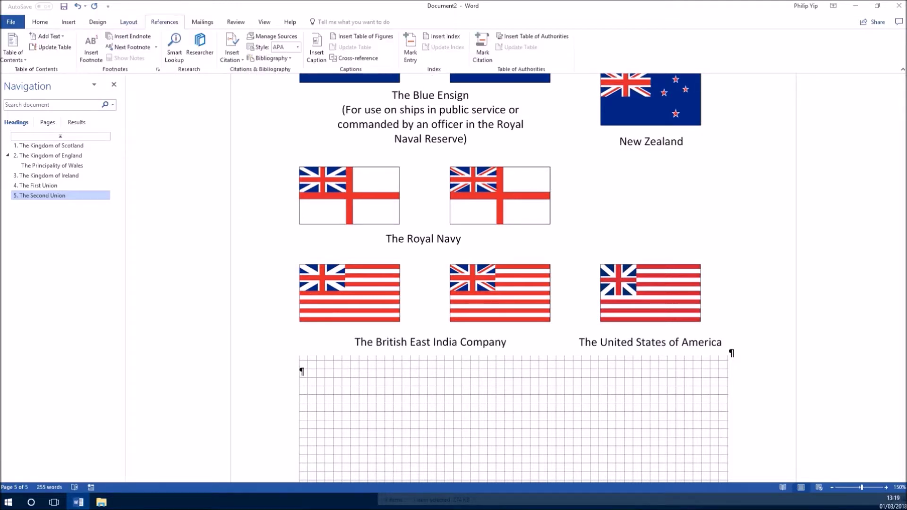
click(317, 52)
key(Return)
text(The term “Union Jack” is technically only valid when the Union Flag is flown at sea as an Ensign affixed to a Jack Staff. The most common Naval Ensigns are the Red Ensign and a defaced Red Ensign was adopted as the national flag of the Dominion of Canada, the Blue Ensign and a deface Blue Ensign is adopted as the national flag of the Commonwealth of Australia and the Dominion of New Zealand, the White Ensign which is the Royal Naval Ensign and the British East India Company which was modified slightly to make the Grand Union Flag of the United States of America. )
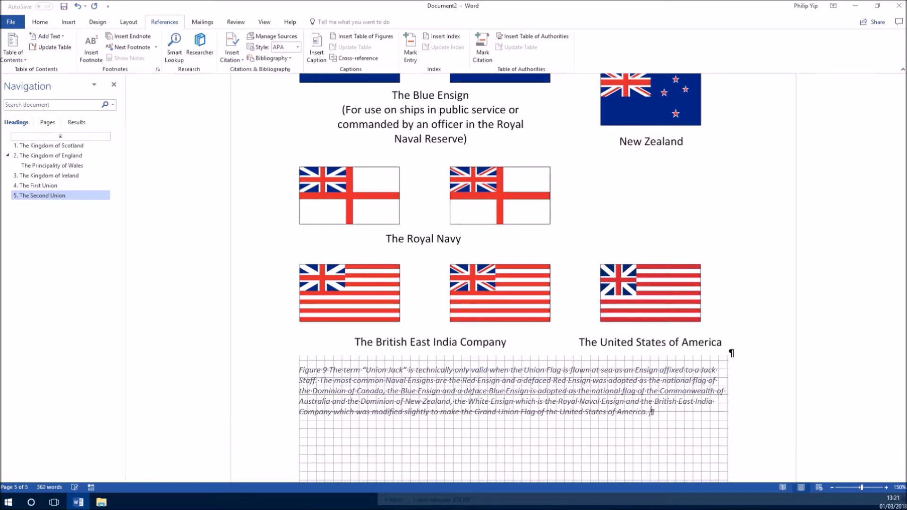
End the Figure 9 caption with 'The term "Union Jack" is a tribute to the Global influence of the British Empire.'
text(The term "Union Jack" is a tribute to the Global influence of the British Empire.)
scroll(513, 278, down, 3)
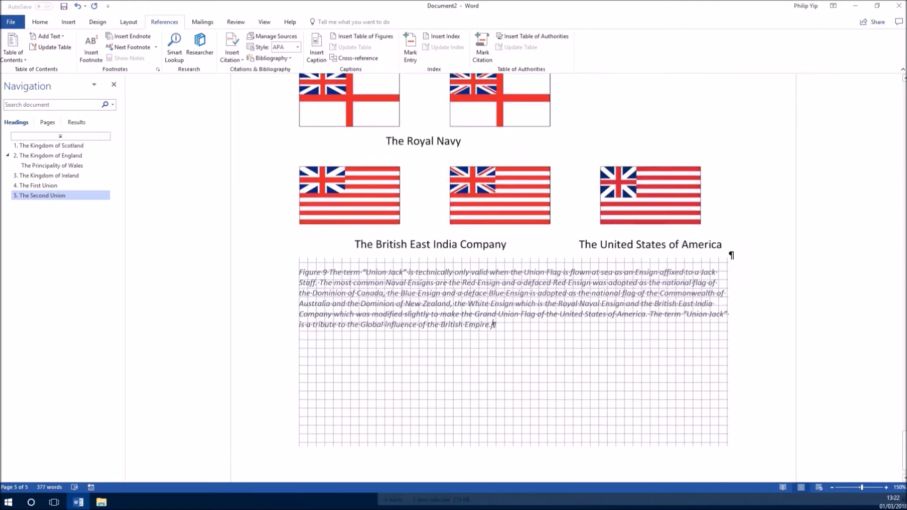
Review the layout of the whole document from the title to the last figure, with multiple pages shown side by side
scroll(514, 279, up, 15)
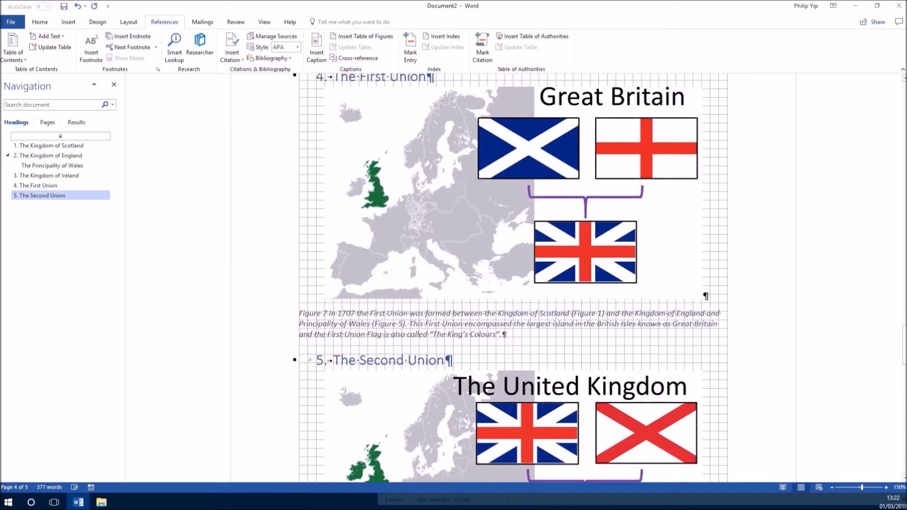
scroll(511, 278, down, 5)
click(308, 151)
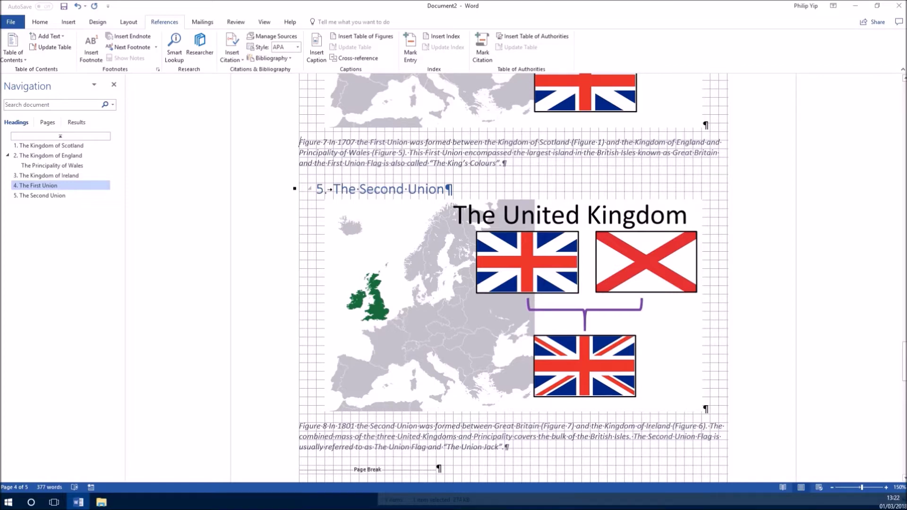
scroll(587, 346, up, 5)
scroll(587, 346, up, 20)
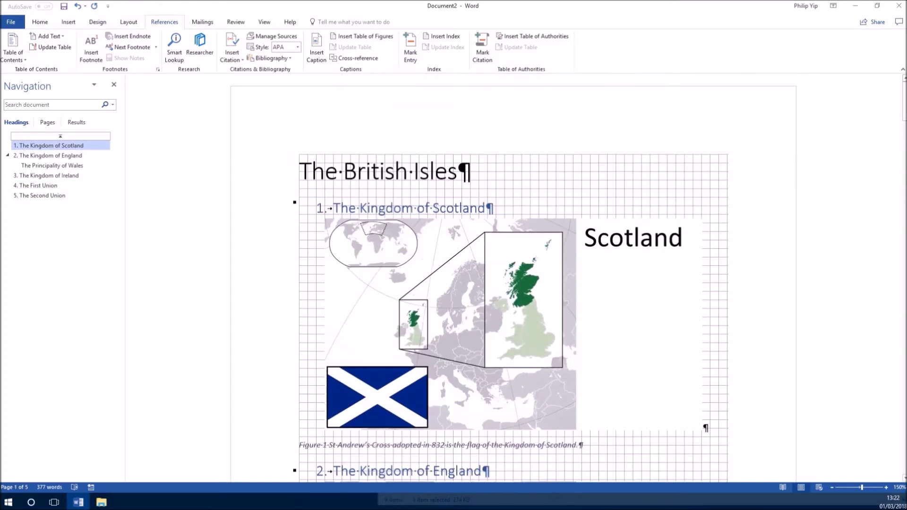
ctrl+scroll(514, 279, down, 10)
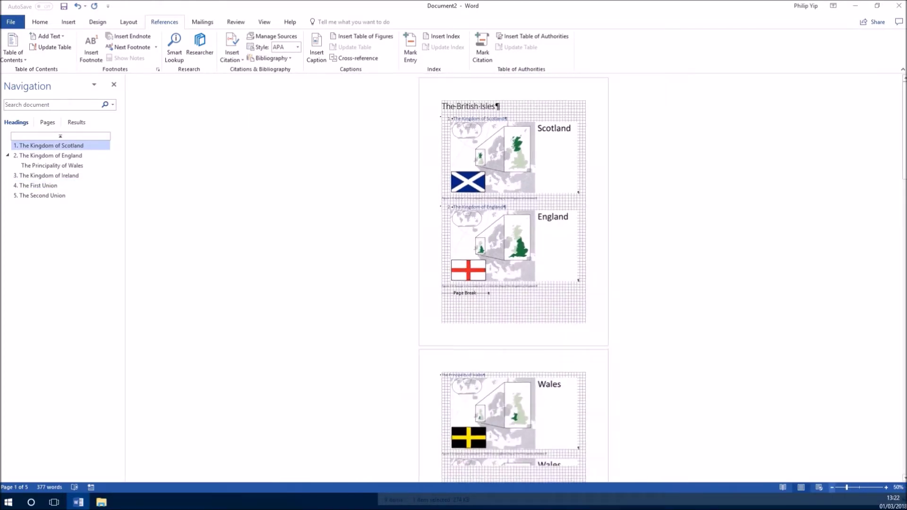
ctrl+scroll(514, 279, down, 1)
click(264, 22)
click(293, 47)
ctrl+scroll(513, 279, down, 2)
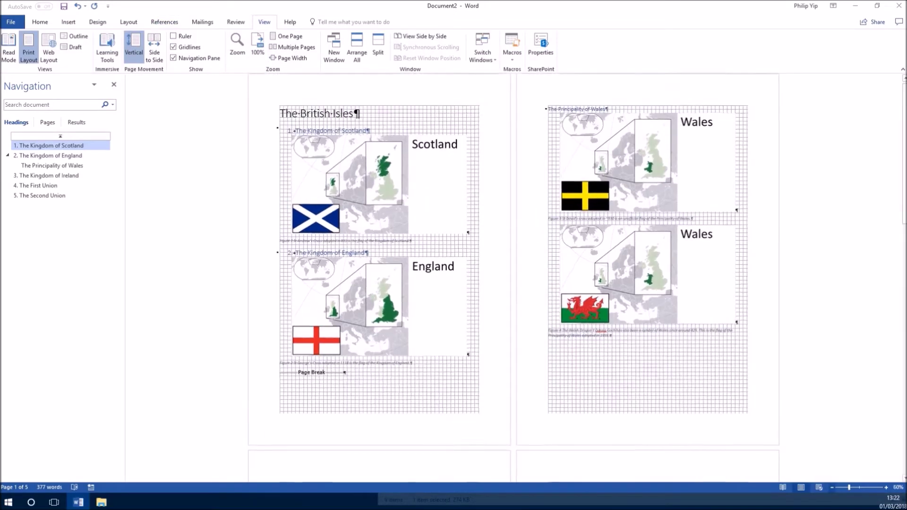
ctrl+scroll(514, 278, down, 3)
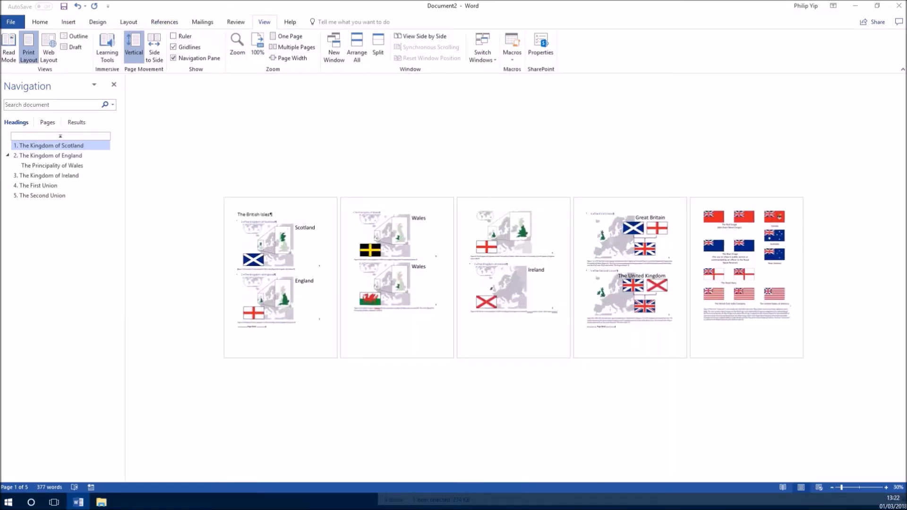
ctrl+scroll(513, 279, up, 3)
scroll(513, 279, up, 5)
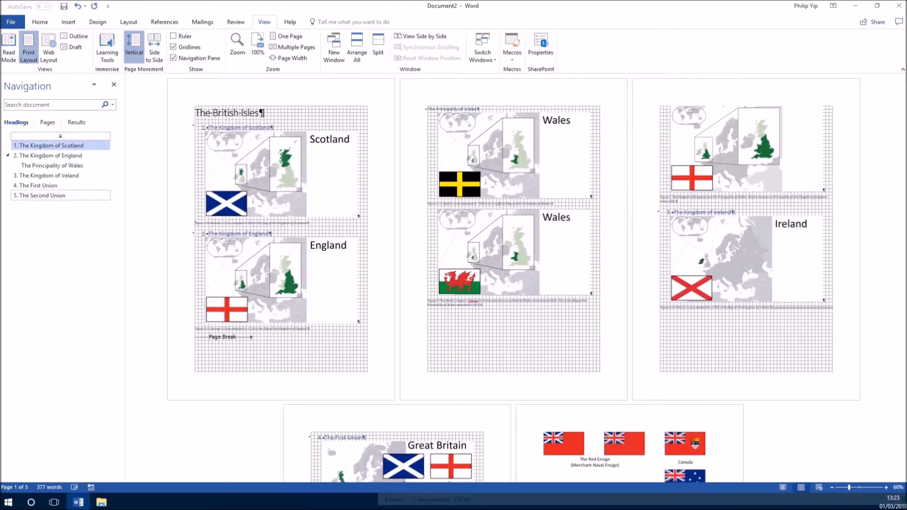
scroll(513, 279, down, 6)
scroll(514, 279, up, 6)
Add an empty paragraph below the title "The British Isles" and insert the Automatic Table 1 table of contents there
click(259, 112)
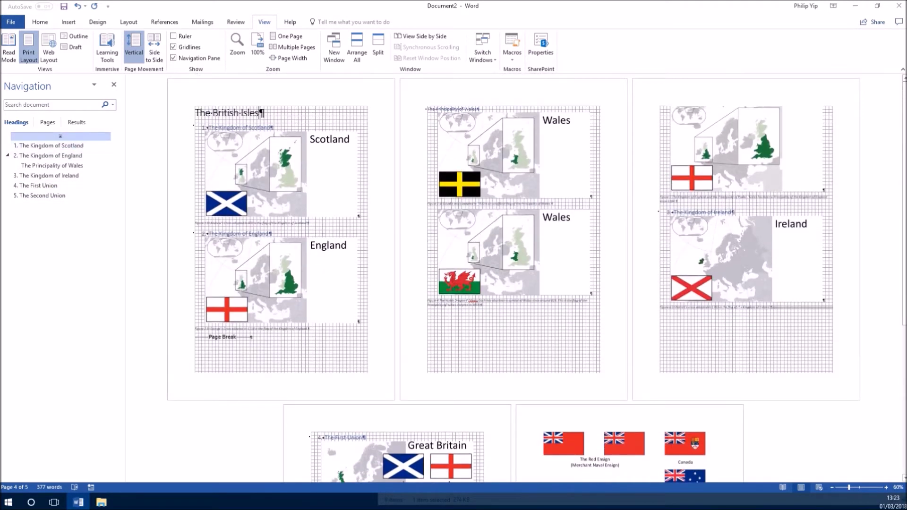
key(Return)
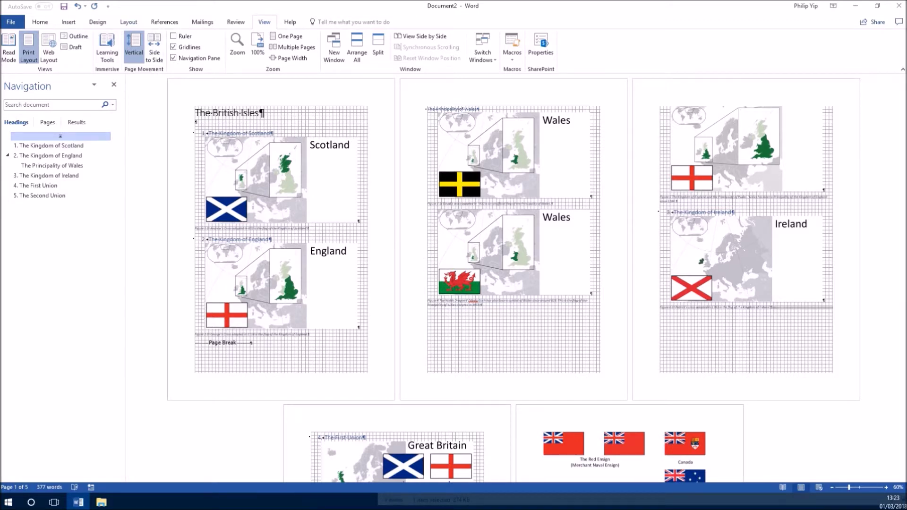
click(39, 22)
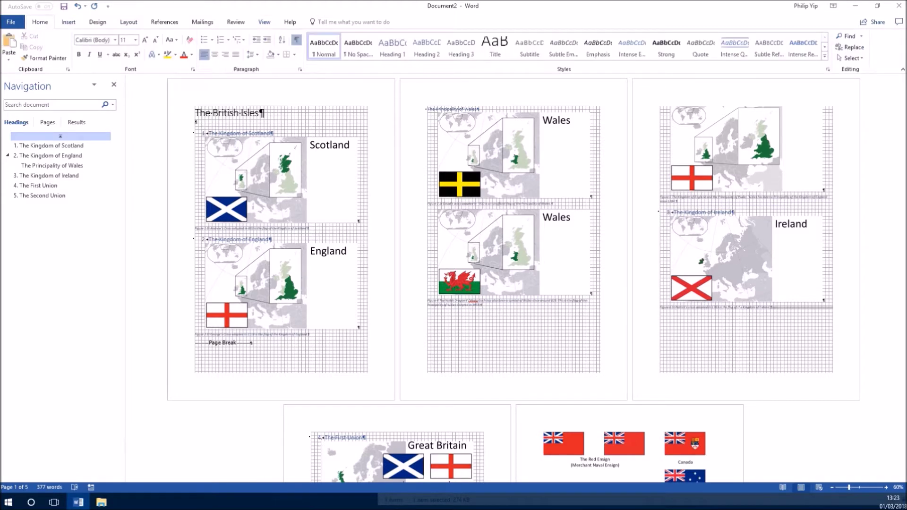
key(alt+s)
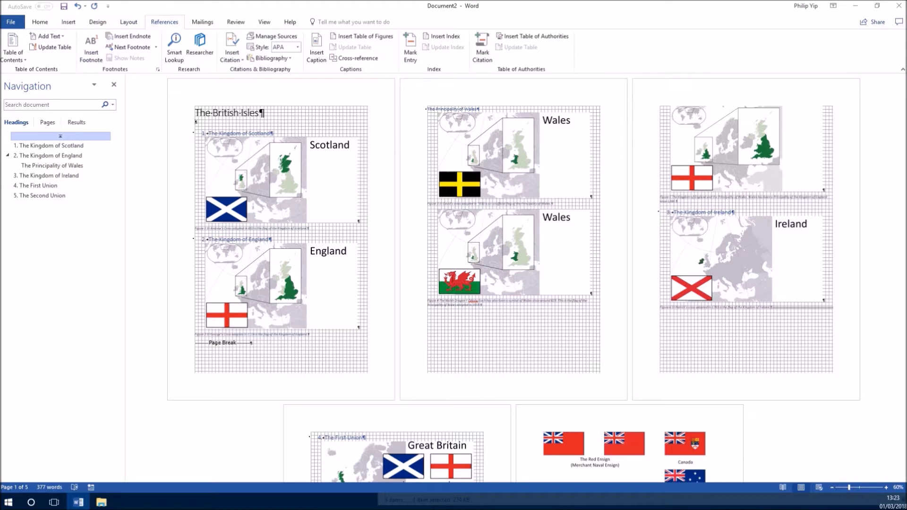
click(13, 49)
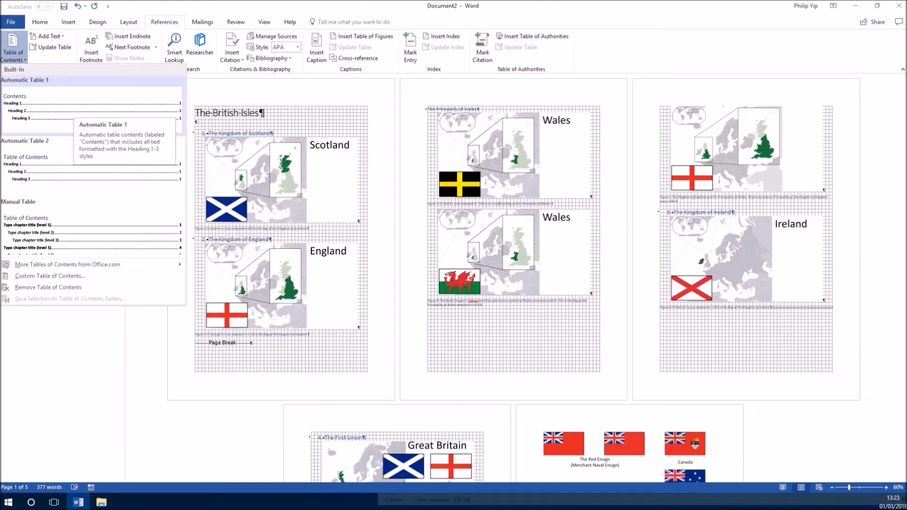
click(90, 107)
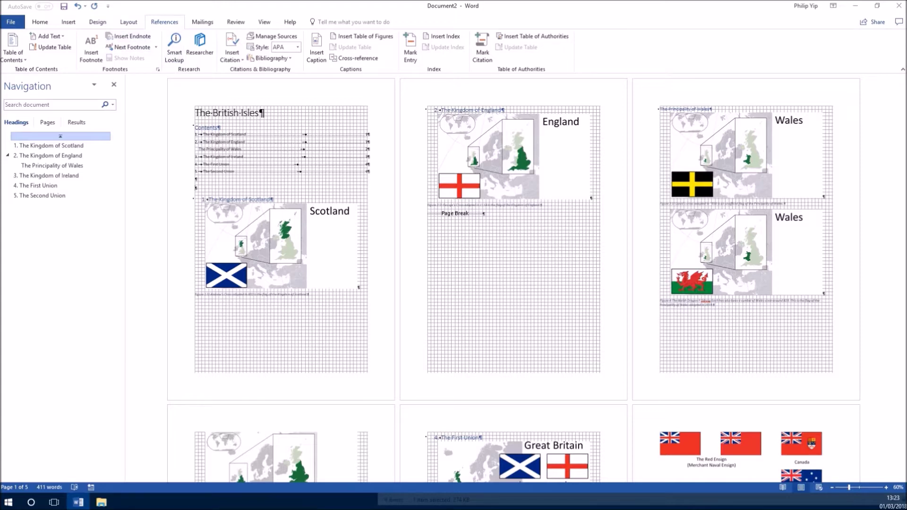
Insert a page break after the table of contents so the Scotland section starts on a new page
click(128, 22)
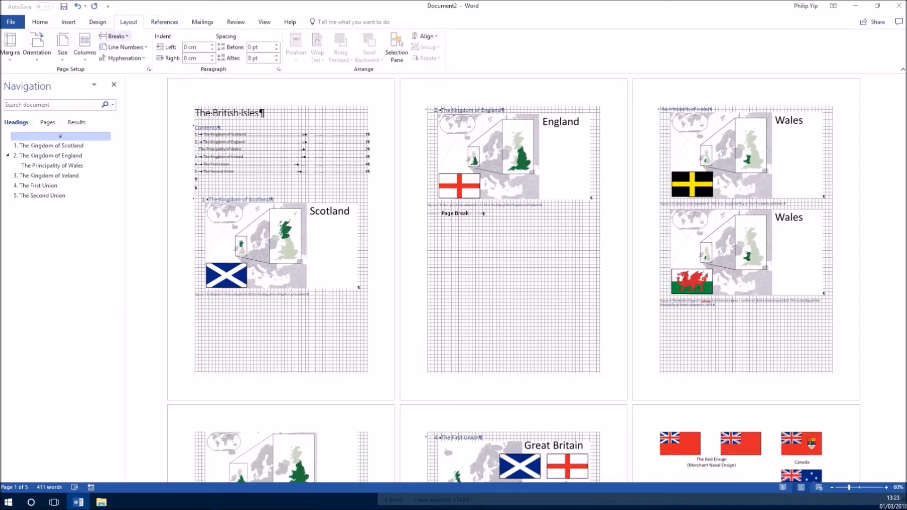
click(114, 37)
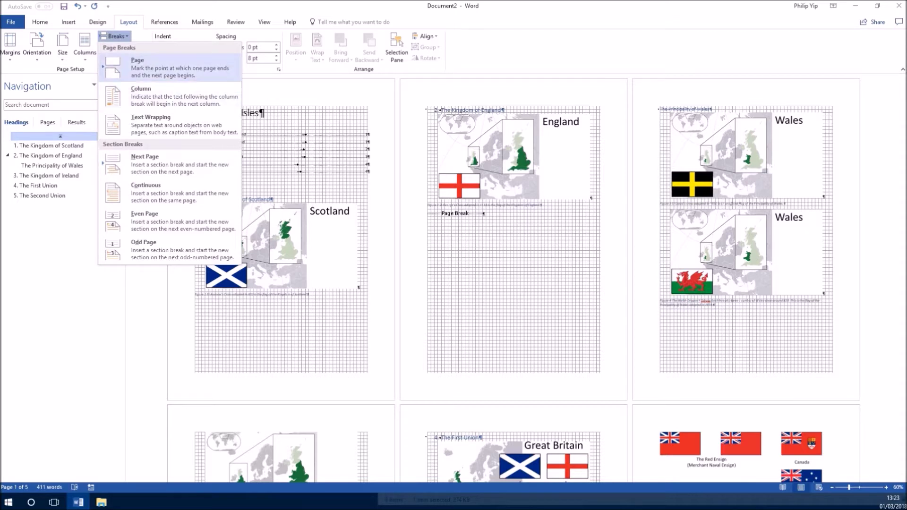
click(137, 66)
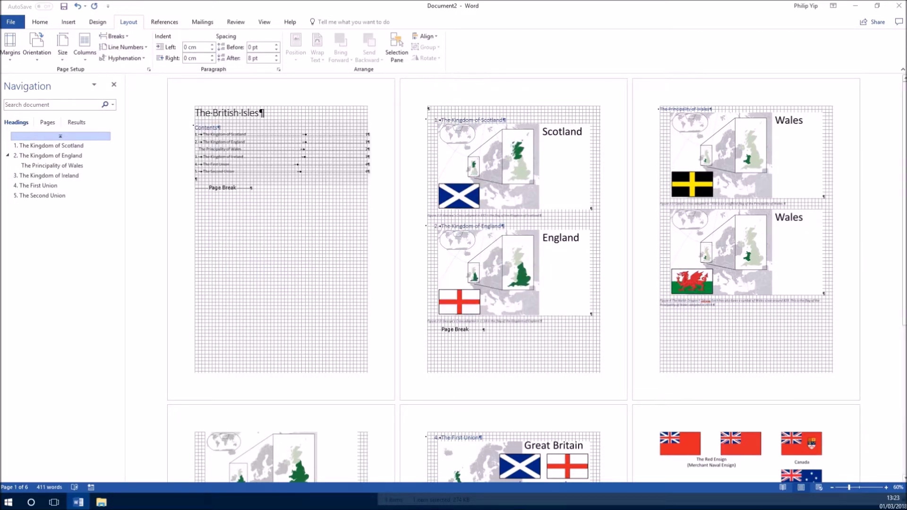
Update the entire table of contents, including headings and page numbers
click(220, 134)
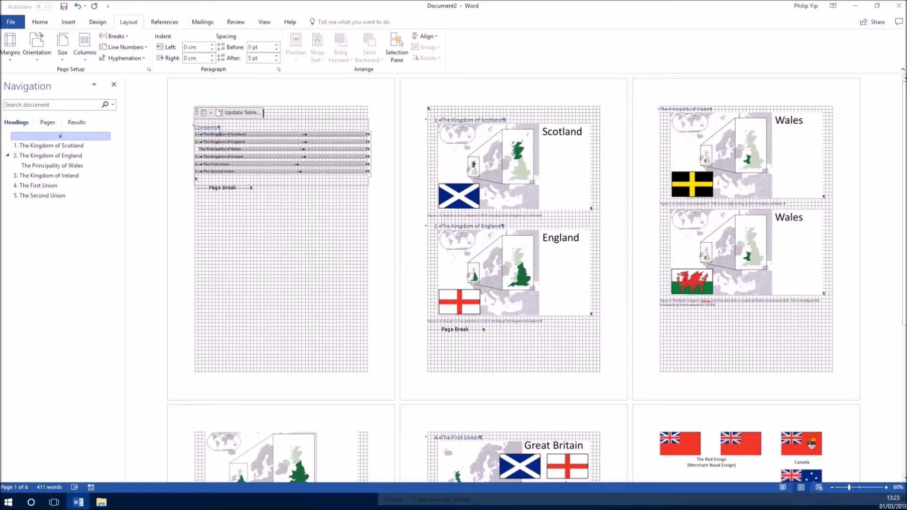
click(240, 113)
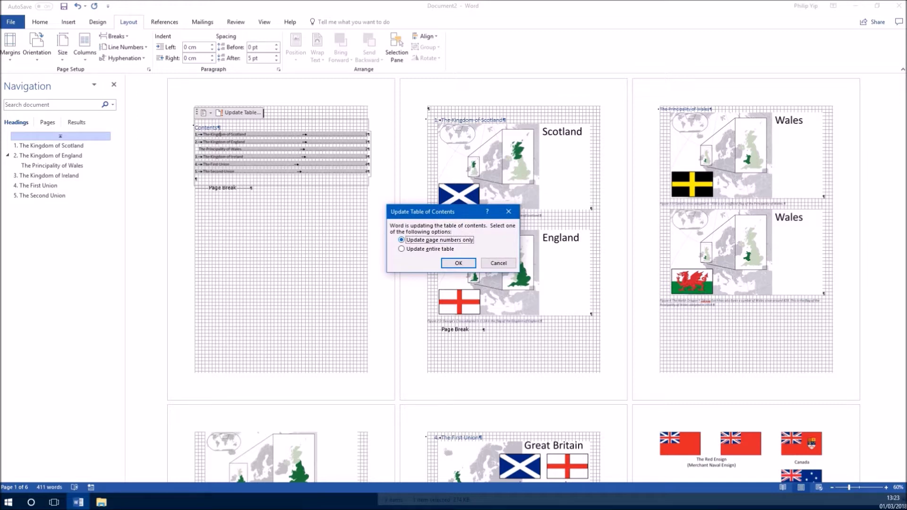
click(402, 249)
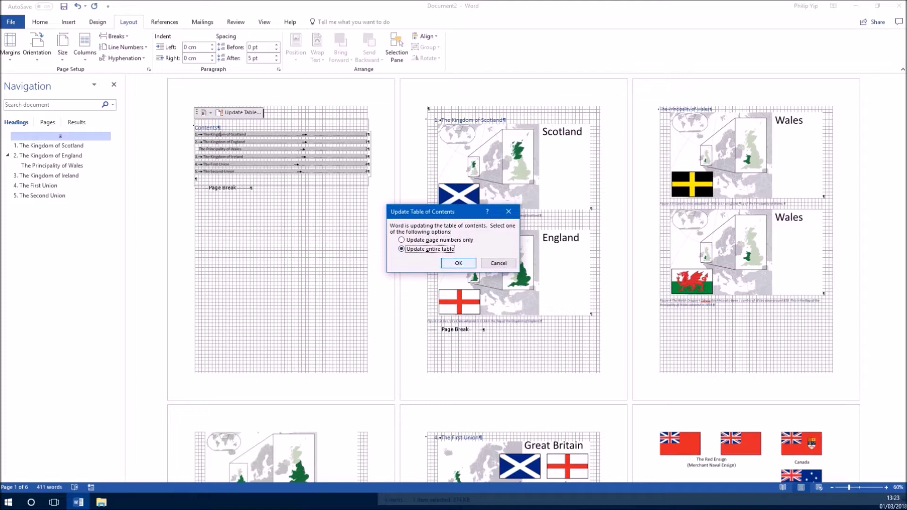
click(458, 263)
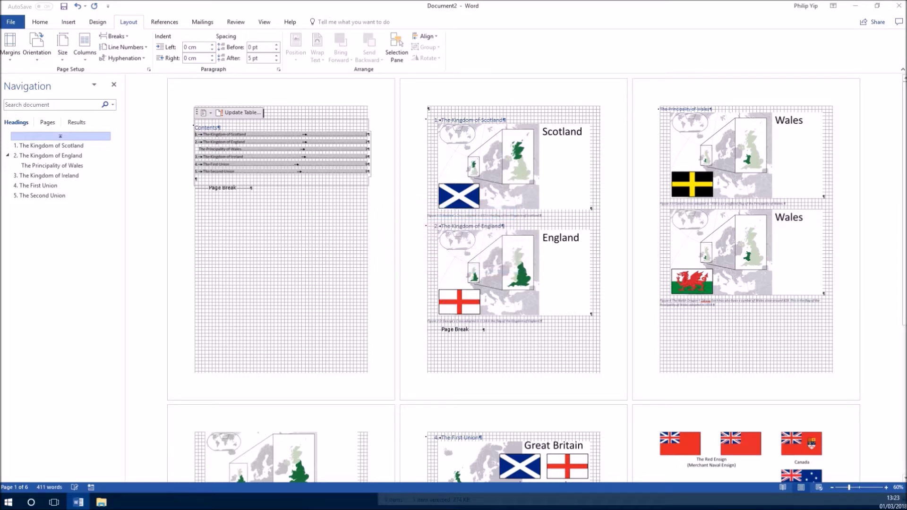
click(283, 208)
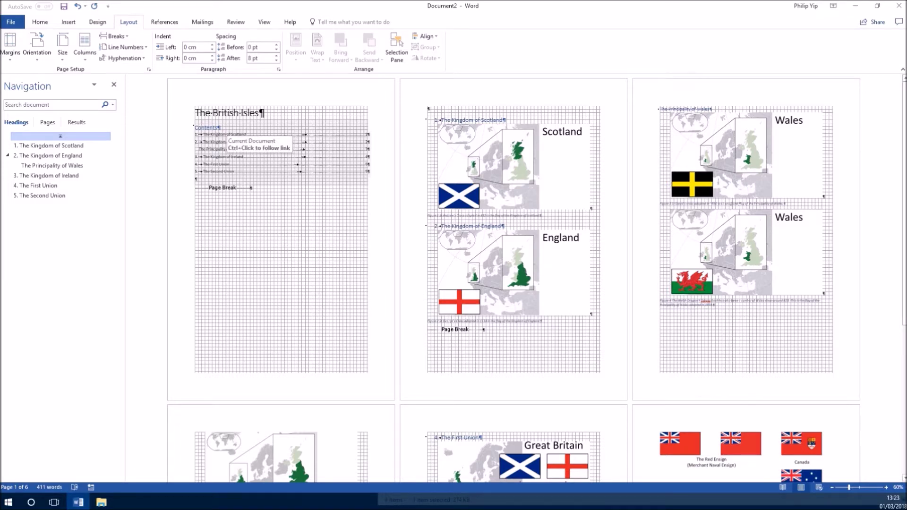
Follow the contents link to The Kingdom of Ireland, and examine the table of contents on the first page up close
ctrl+click(222, 156)
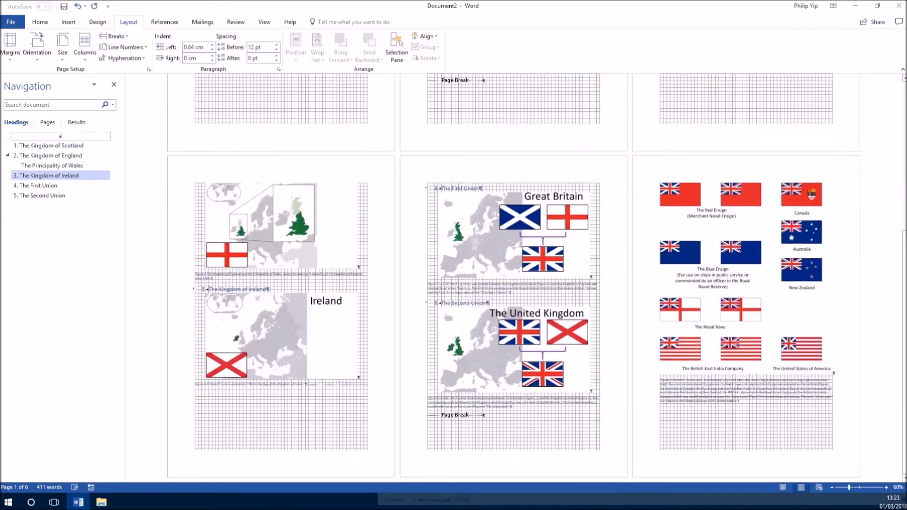
scroll(513, 279, up, 5)
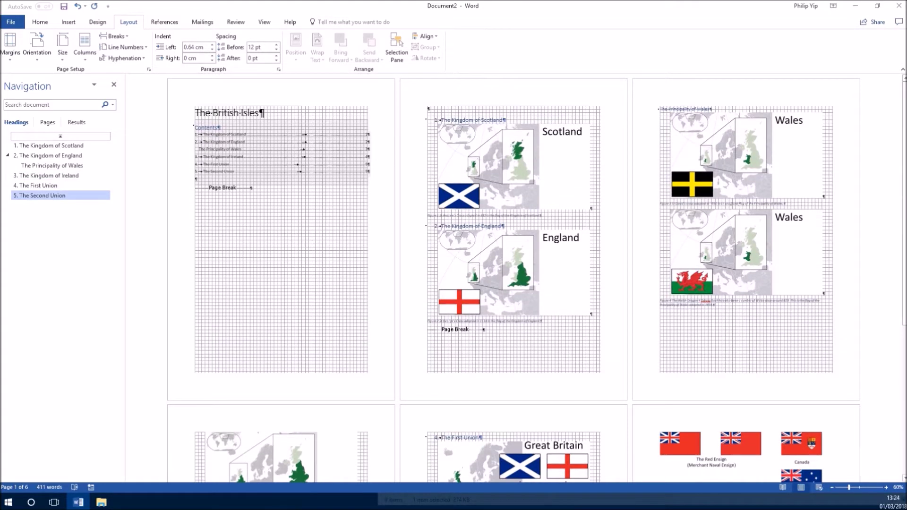
scroll(513, 279, up, 1)
scroll(513, 278, up, 2)
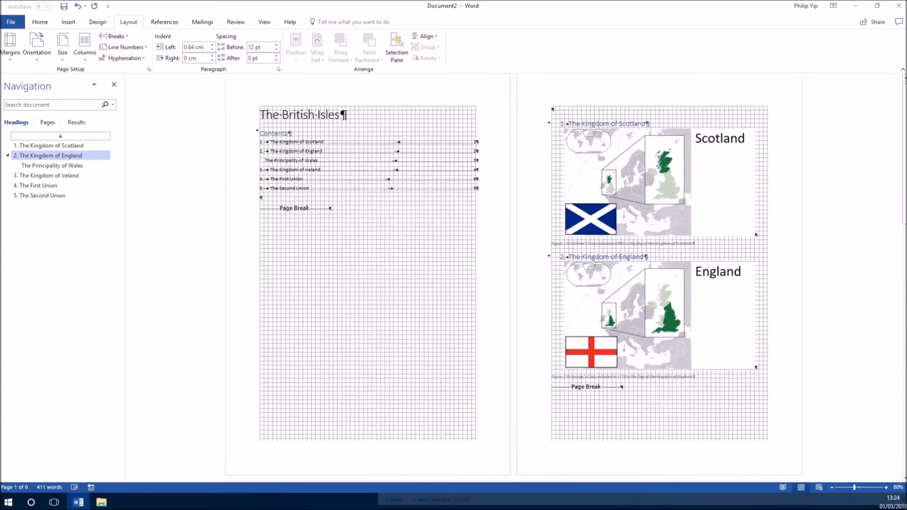
scroll(371, 402, up, 1)
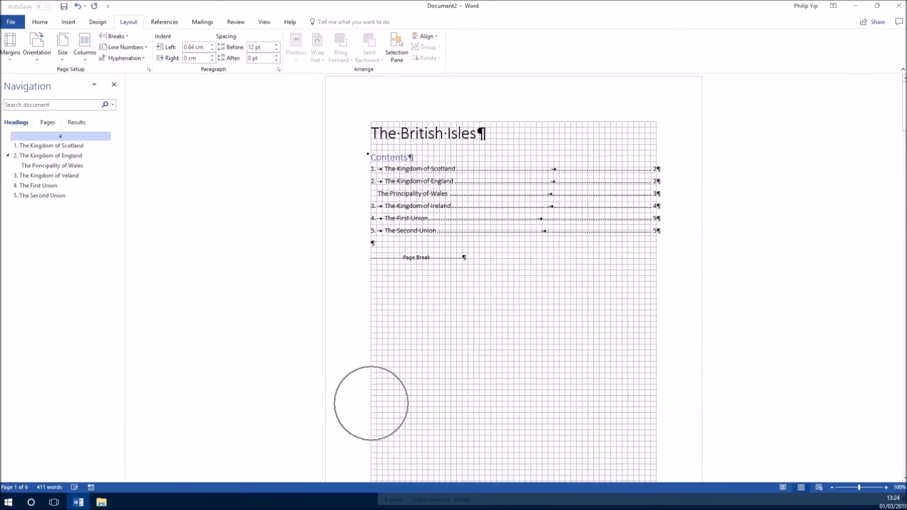
Add a centred Plain Number 2 page number to the footer of the document's pages
scroll(371, 402, down, 5)
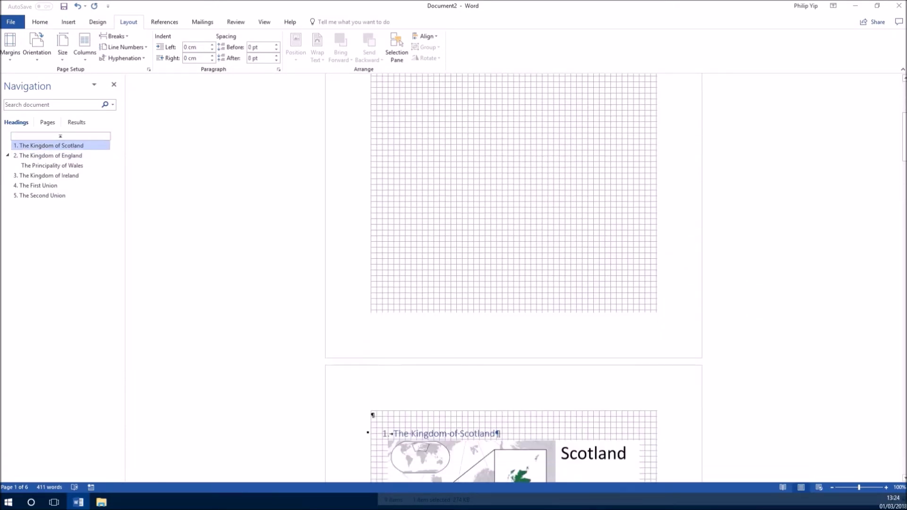
double_click(372, 332)
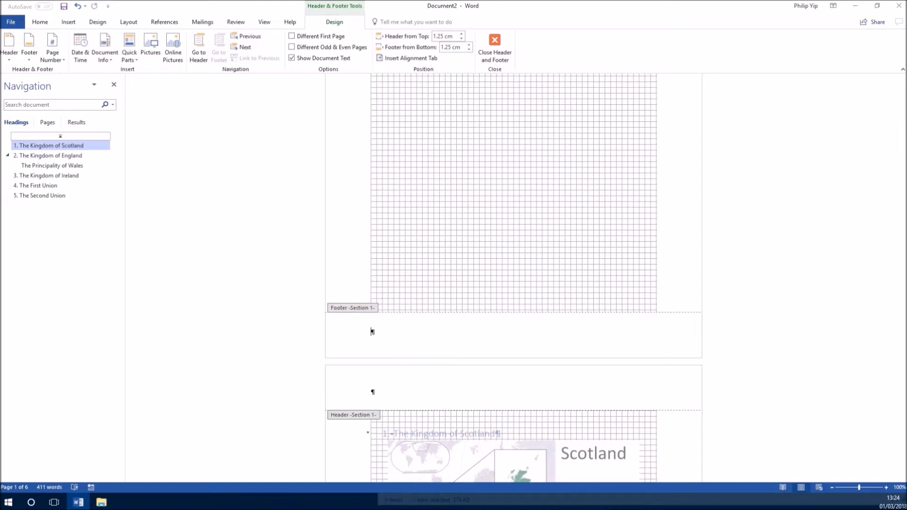
click(53, 52)
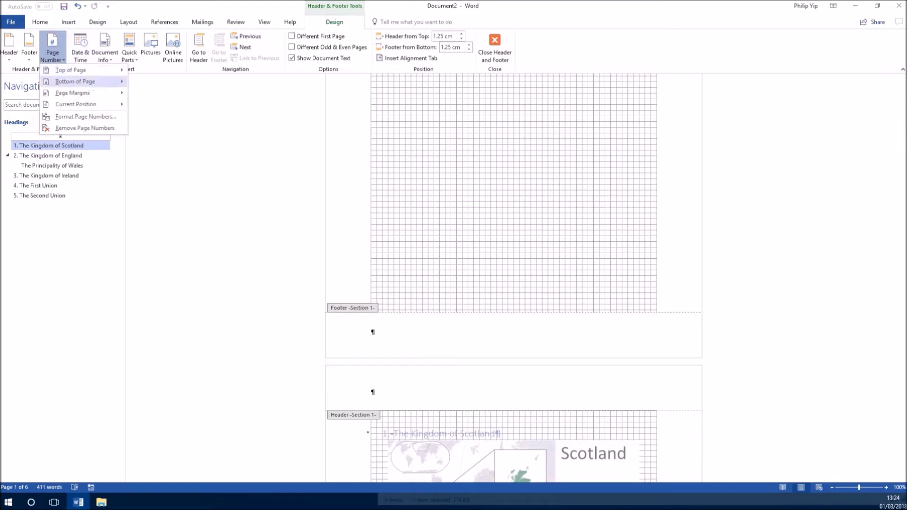
mouse_move(75, 81)
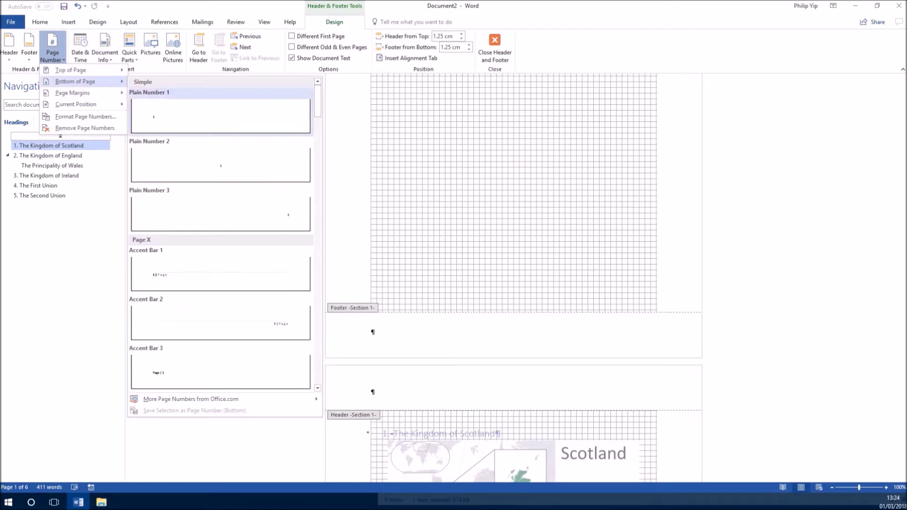
click(220, 165)
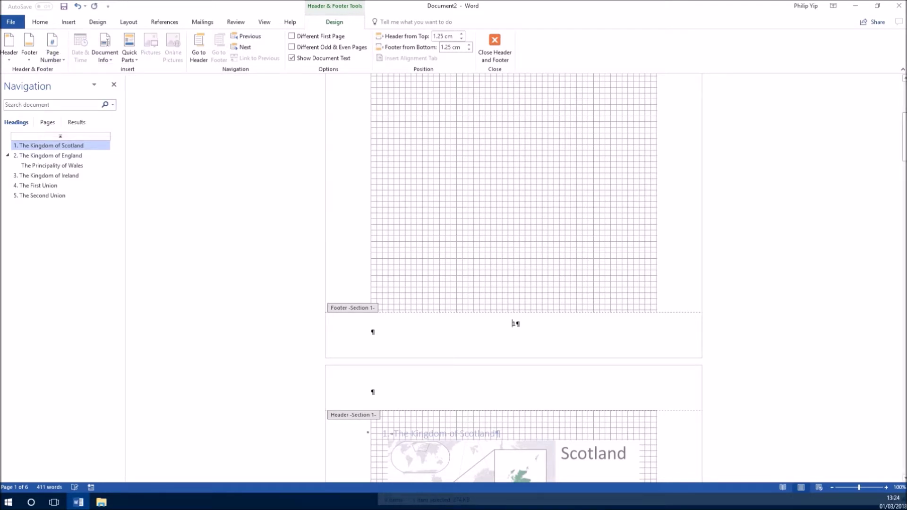
key(Escape)
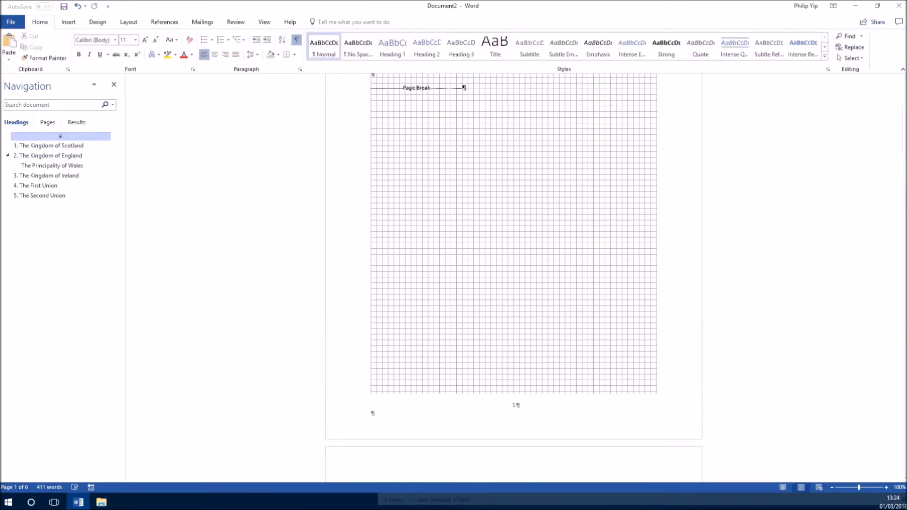
Delete the empty paragraph below the page number in the footer and return to the body text
double_click(372, 413)
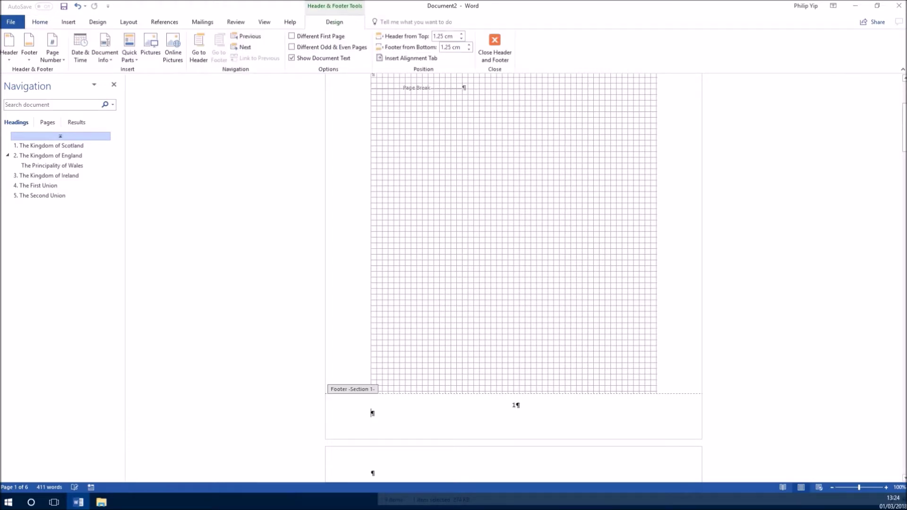
key(BackSpace)
key(Escape)
Check the page numbers at the foot of every page through to the end of the document
scroll(514, 284, down, 6)
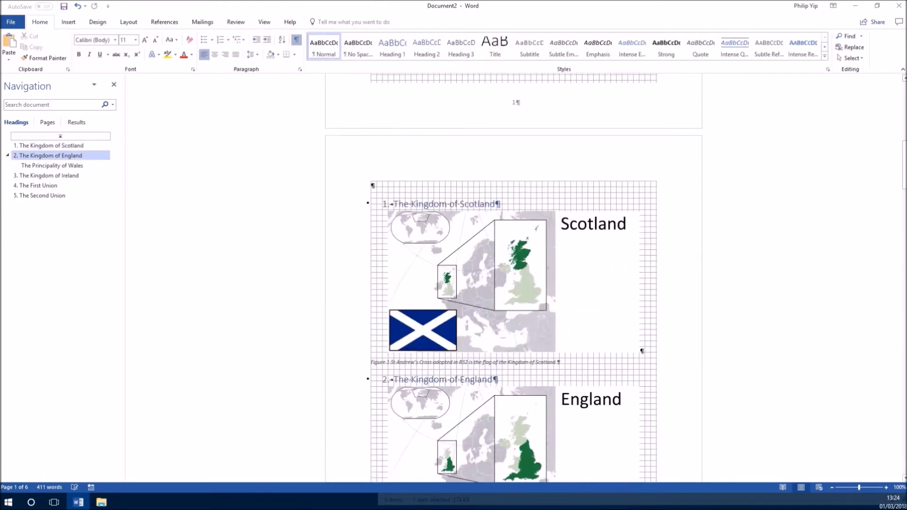
scroll(514, 284, down, 15)
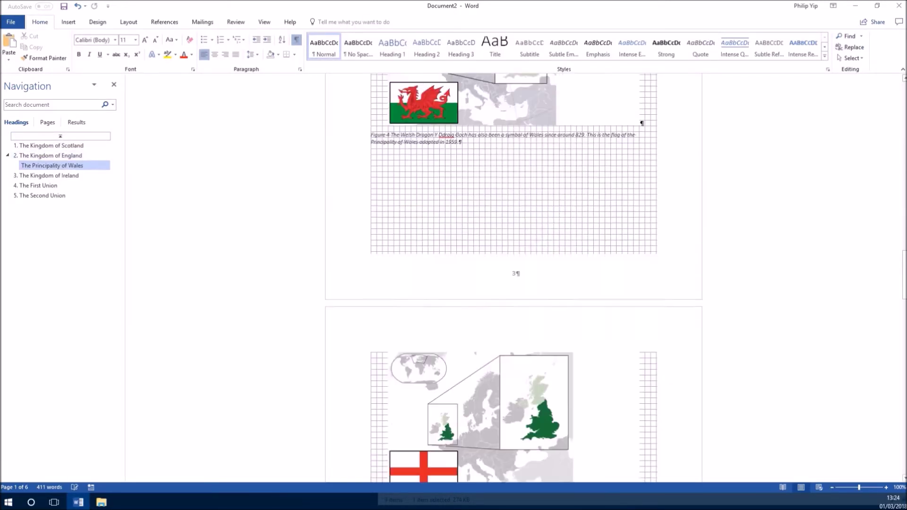
scroll(514, 284, down, 16)
scroll(514, 283, down, 10)
scroll(514, 284, up, 9)
scroll(513, 283, up, 15)
scroll(513, 284, up, 15)
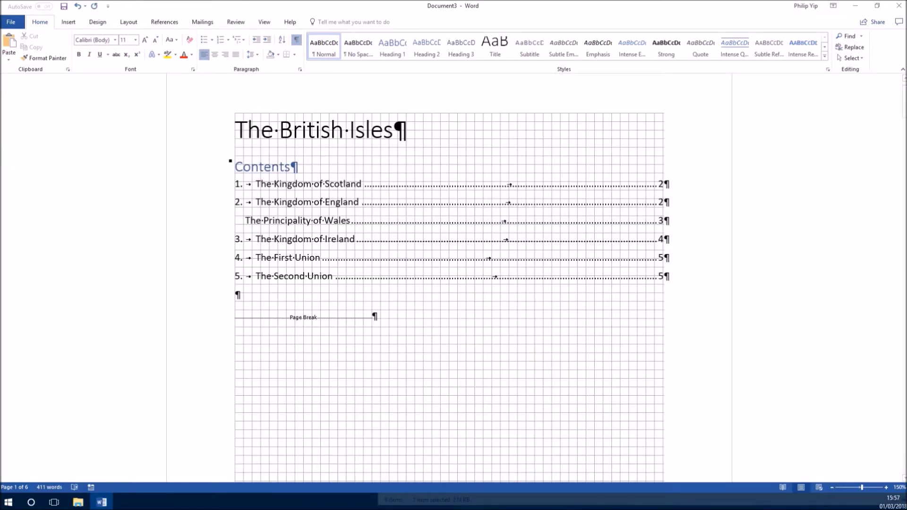
Delete the empty paragraph above the heading The Kingdom of Scotland, and review the layout of all pages side by side
click(264, 22)
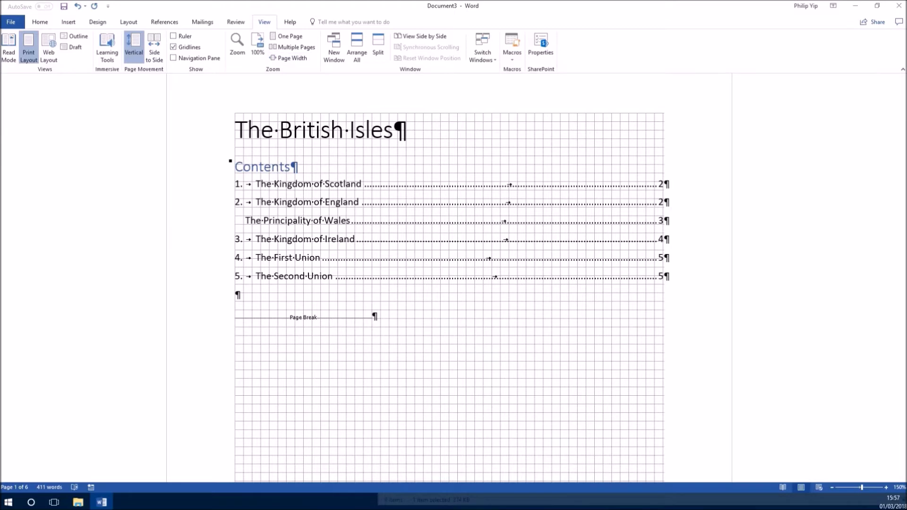
click(286, 36)
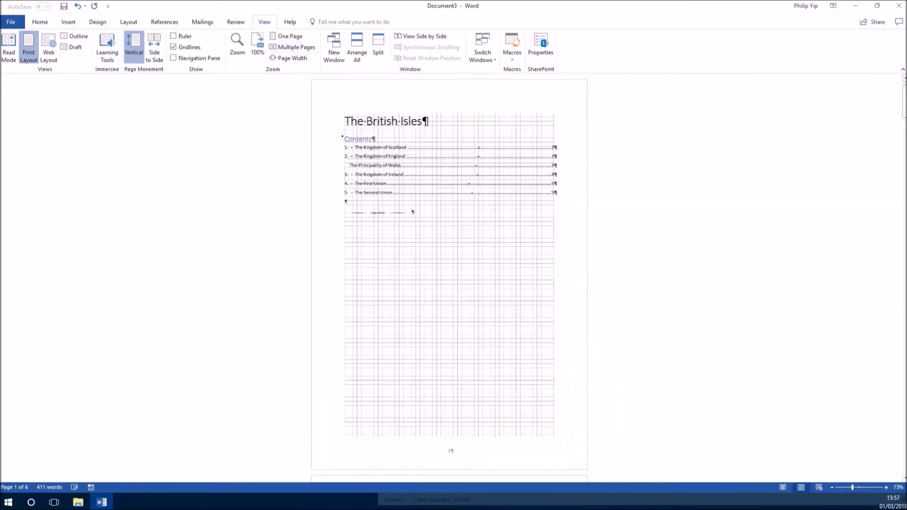
scroll(449, 279, down, 3)
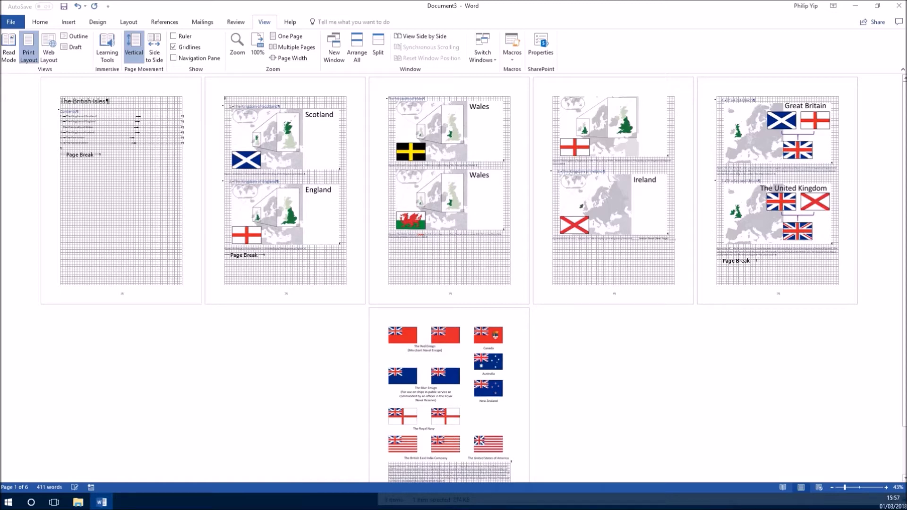
scroll(229, 97, up, 4)
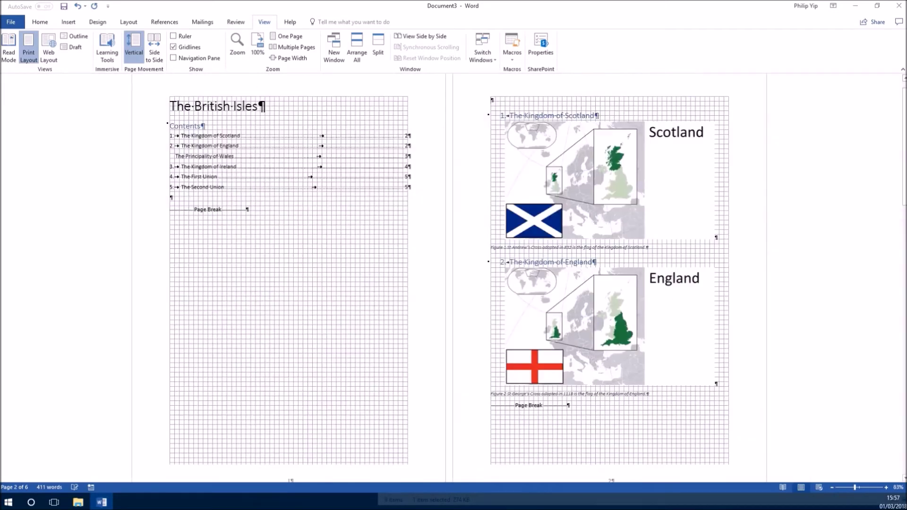
key(Delete)
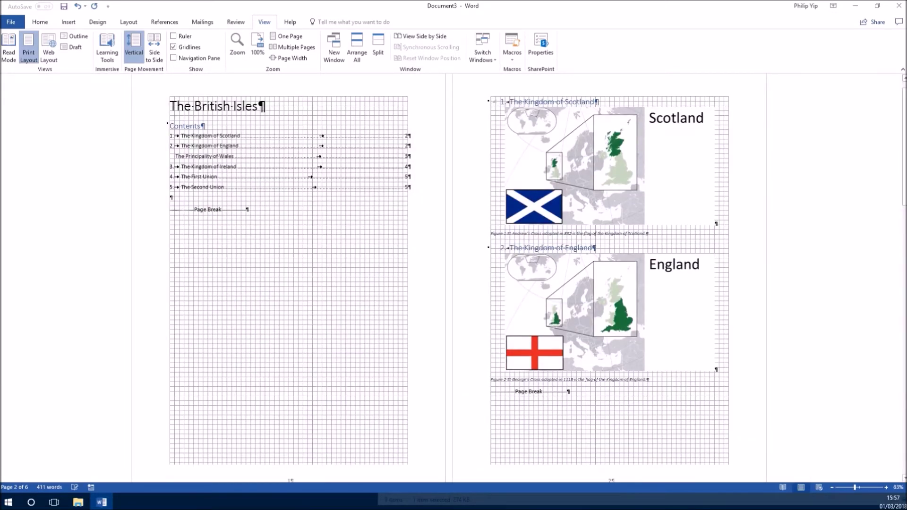
scroll(626, 400, down, 2)
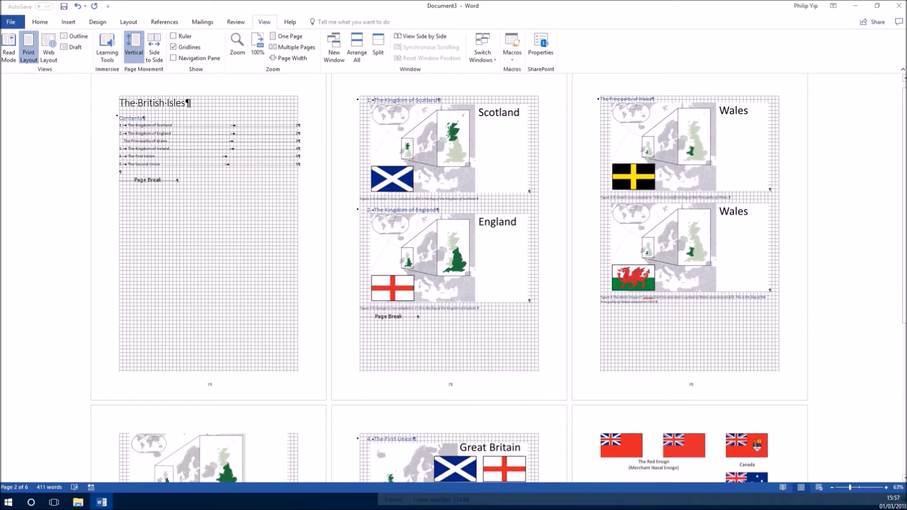
scroll(449, 279, down, 6)
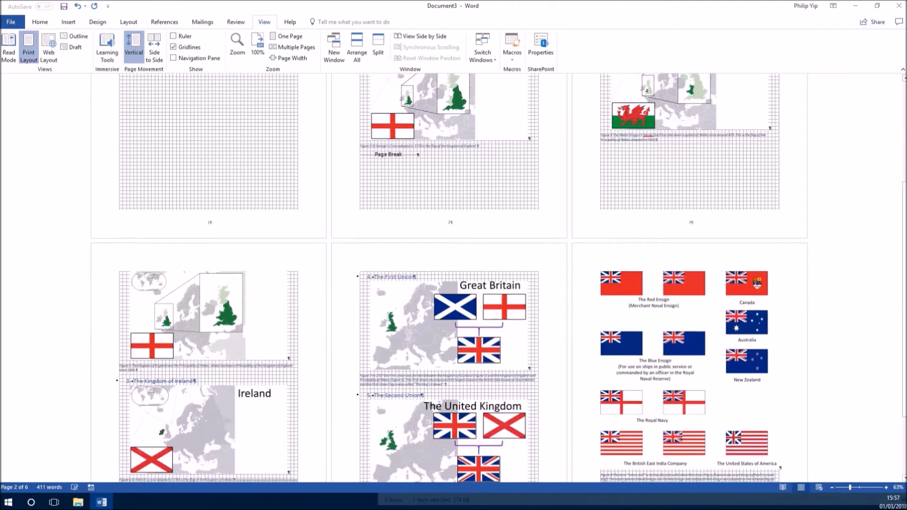
scroll(449, 279, down, 1)
scroll(449, 279, up, 7)
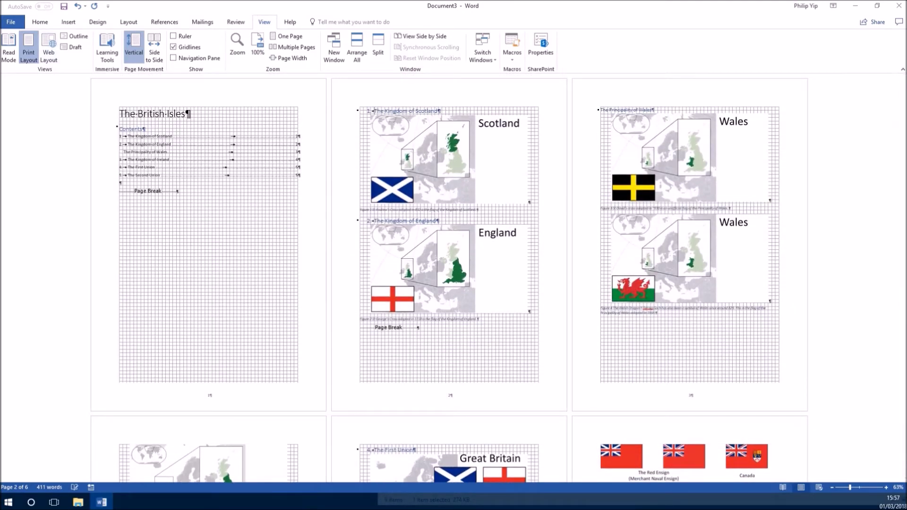
Save the document as a Word file named "The British Isles 2.docx" in the Documents folder
click(10, 21)
click(19, 116)
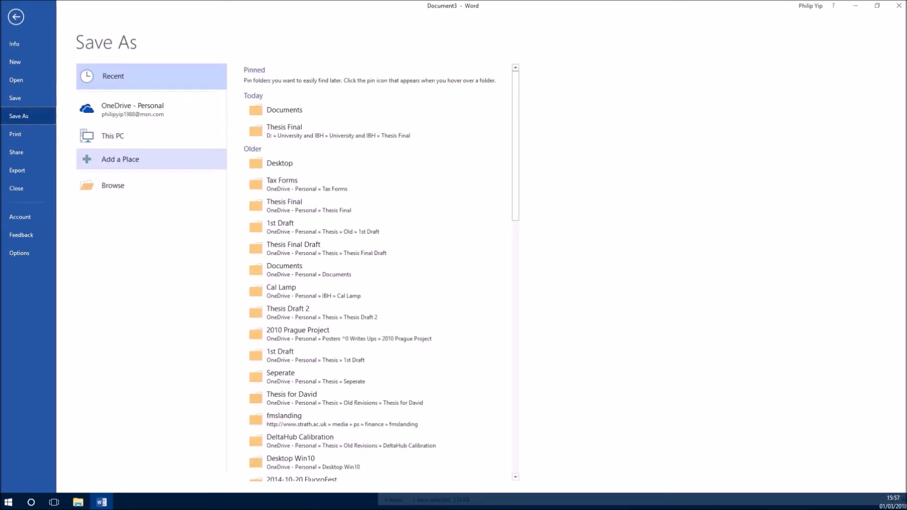
click(101, 184)
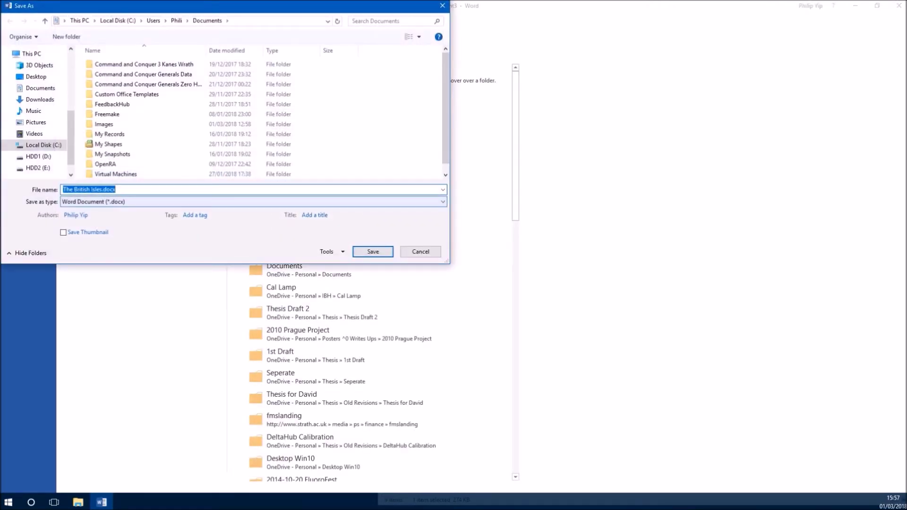
click(102, 189)
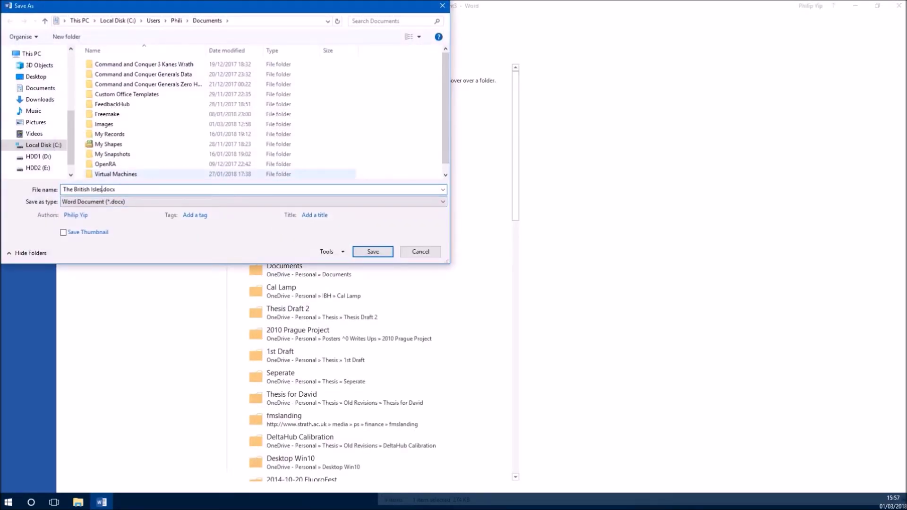
text(2)
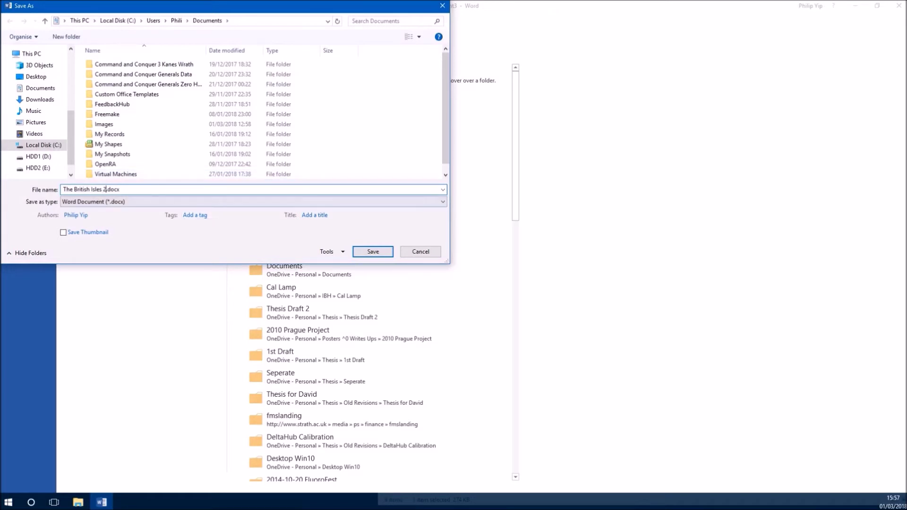
key(Return)
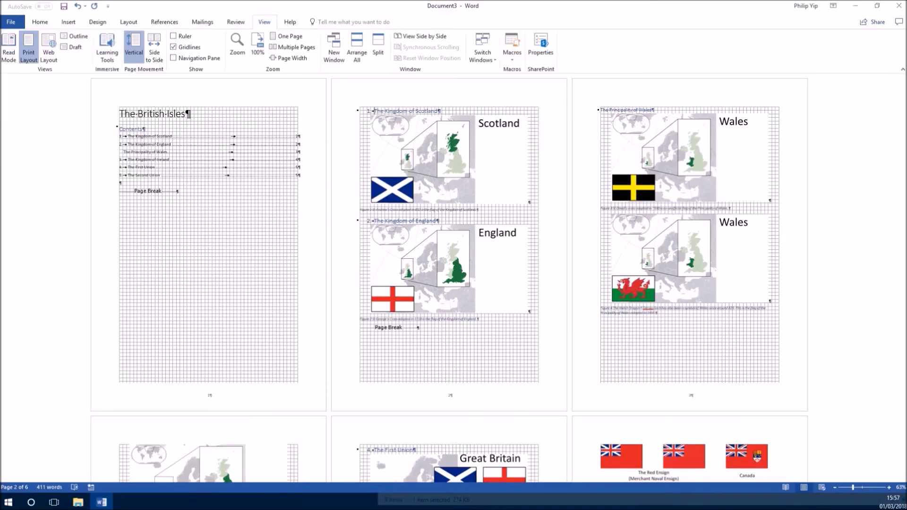
Start saving another copy of the document in the Documents folder with PDF as the file type
click(10, 22)
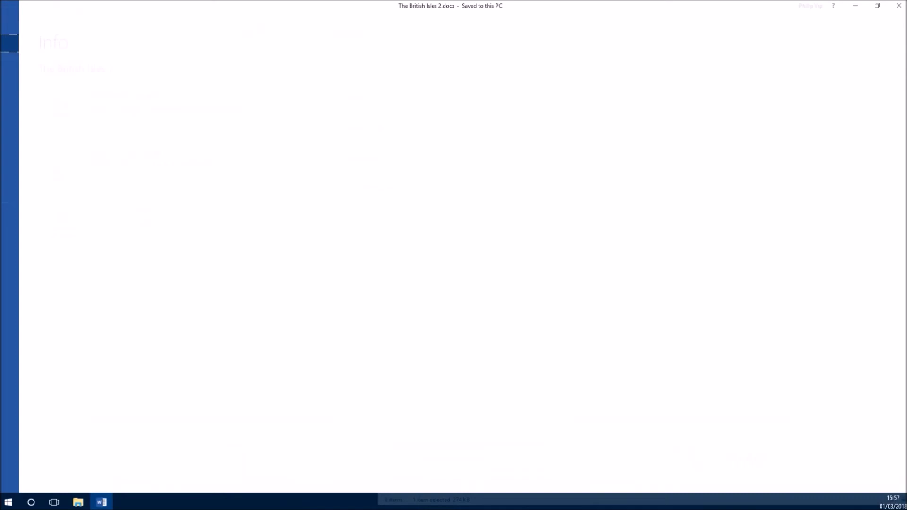
click(19, 116)
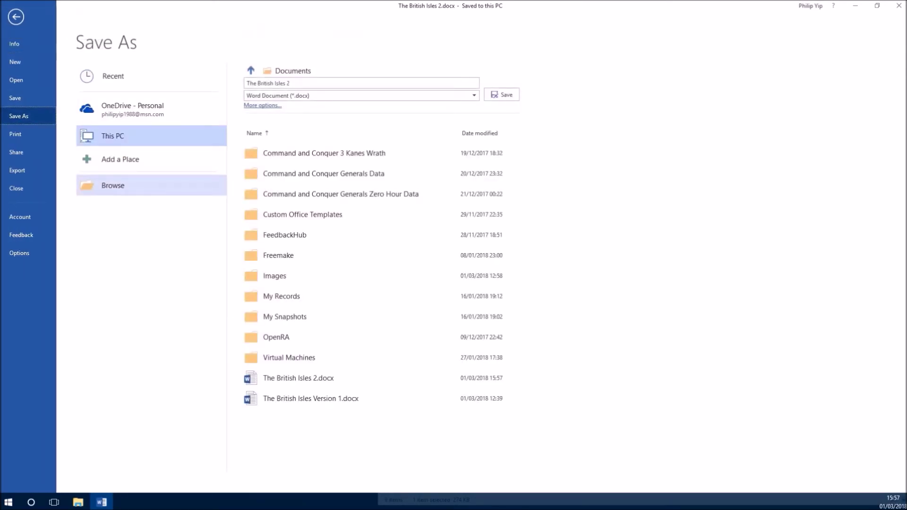
click(132, 185)
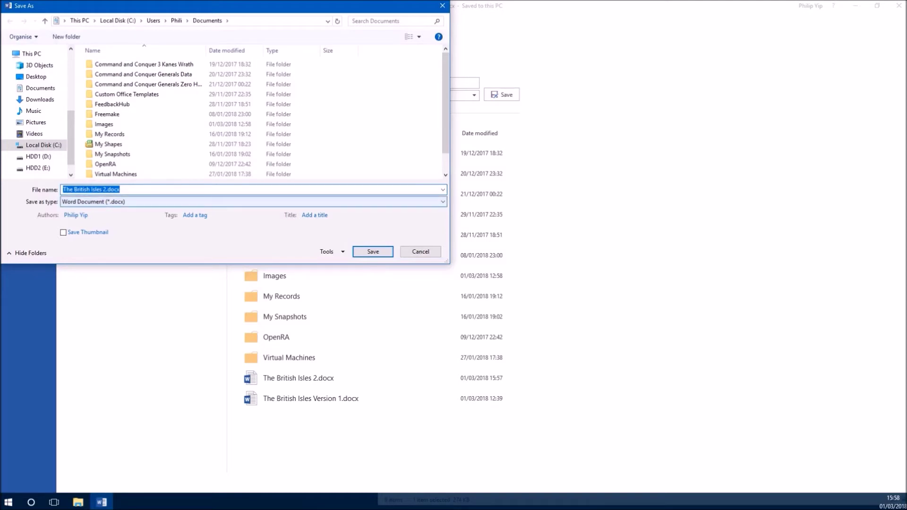
click(251, 202)
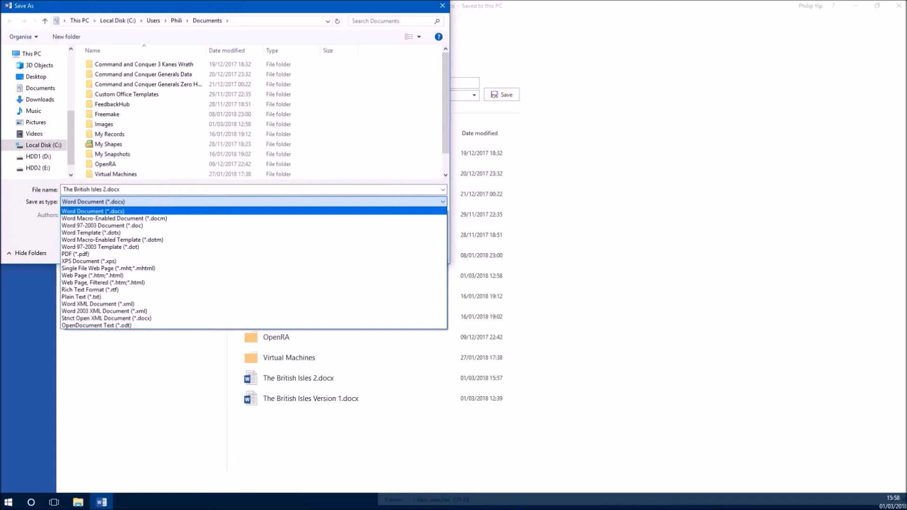
key(Down)
key(Down)
key(Down)
key(Down)
key(Down)
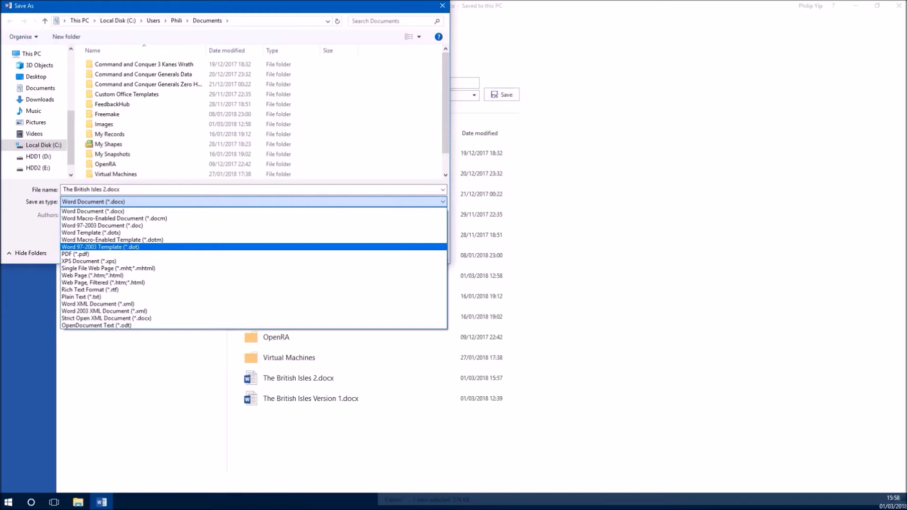
key(Down)
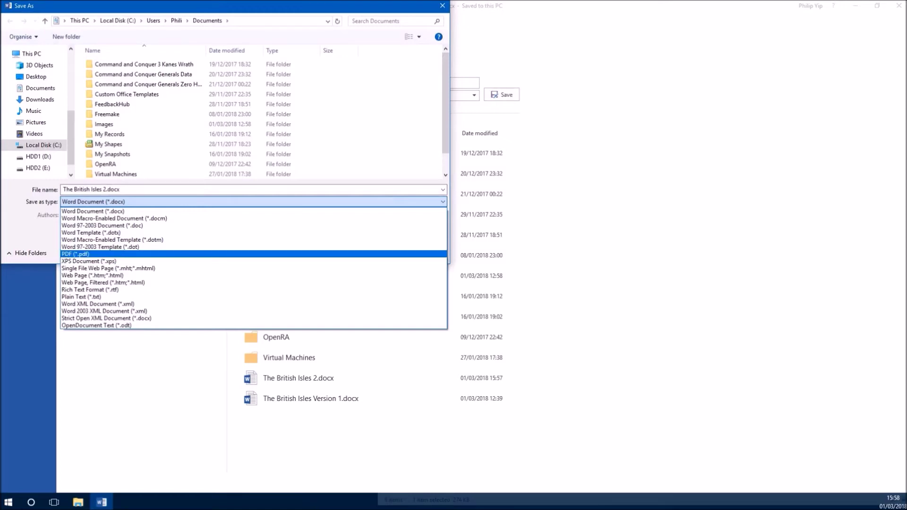
key(Return)
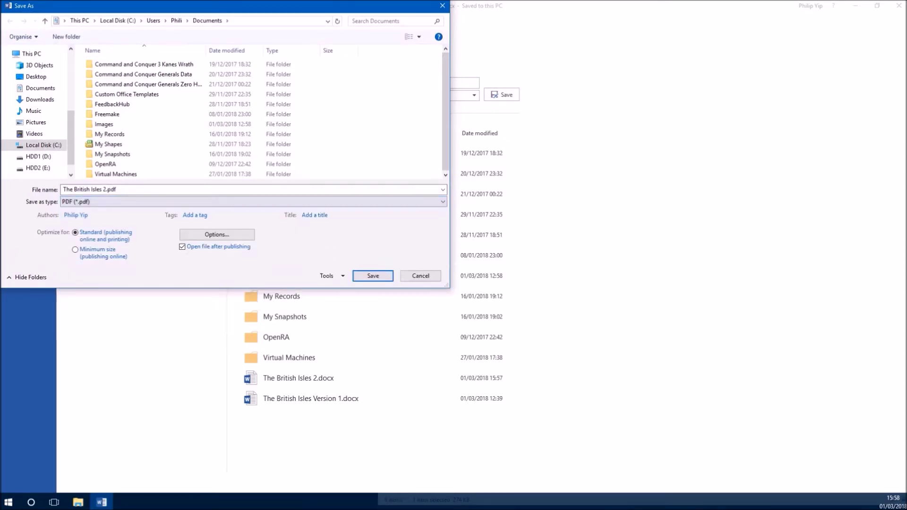
Set the PDF options to create bookmarks using headings, and save the file as "The British Isles 2.pdf"
click(217, 235)
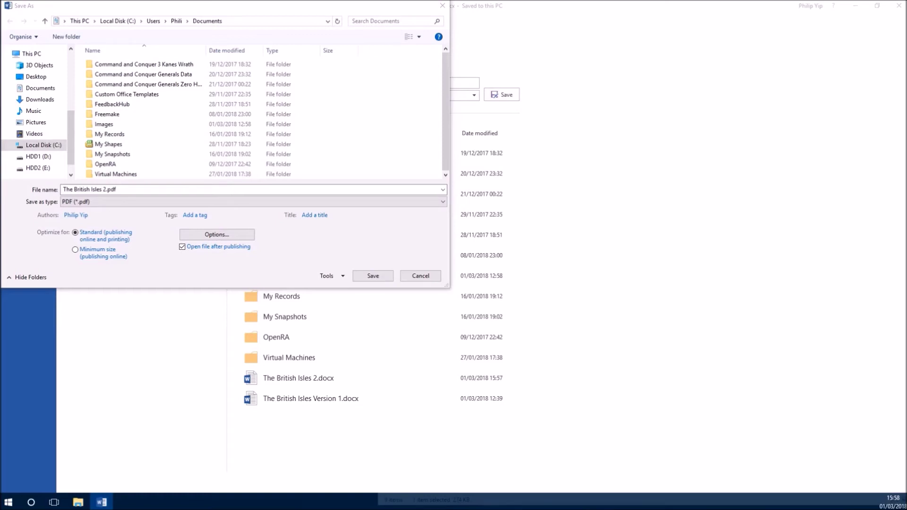
drag(906, 51, 582, 7)
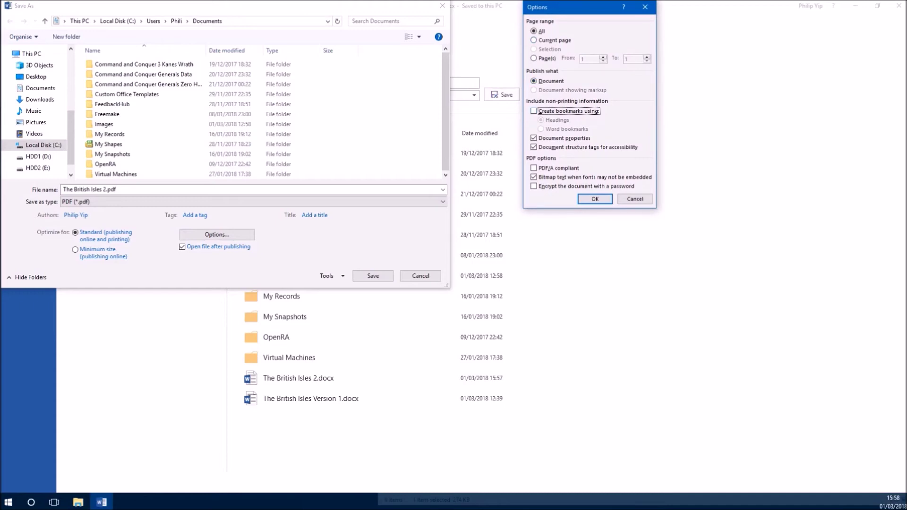
key(space)
key(Return)
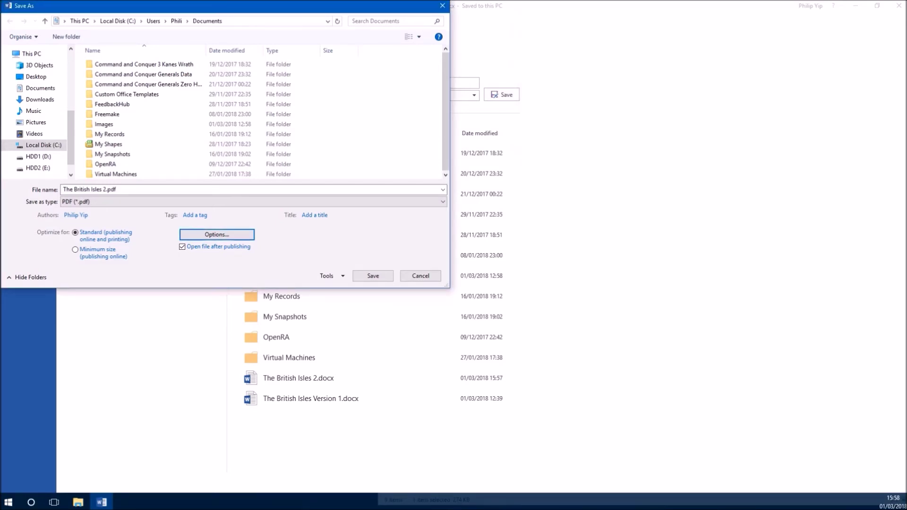
click(373, 276)
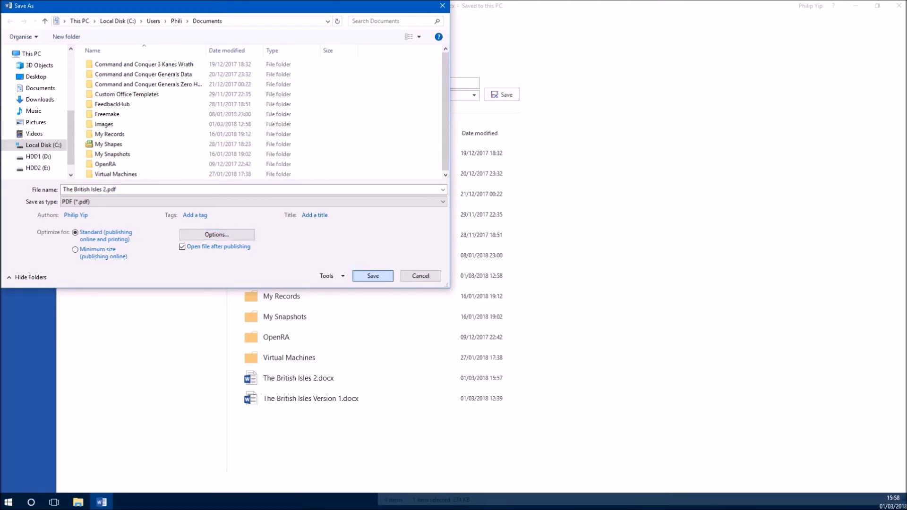
key(Return)
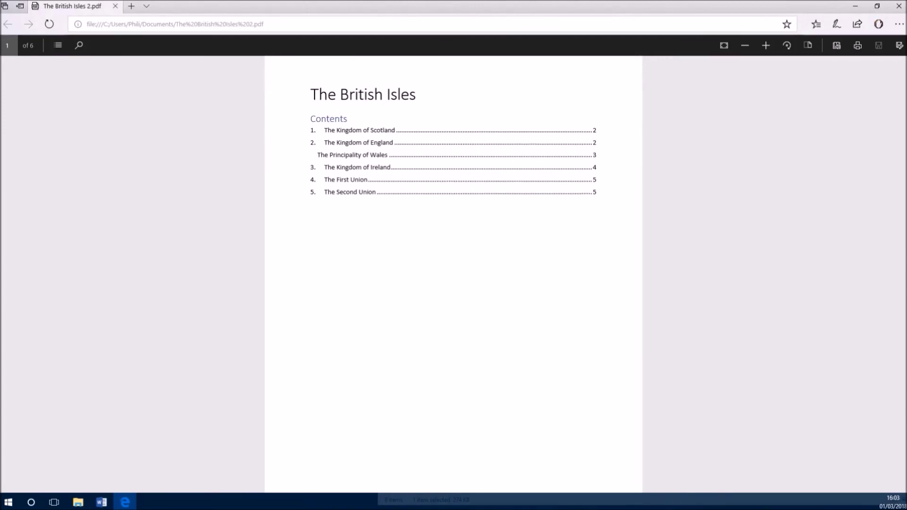
Follow the PDF's contents link to The Kingdom of Scotland and show the bookmark table of contents beside the page
click(360, 131)
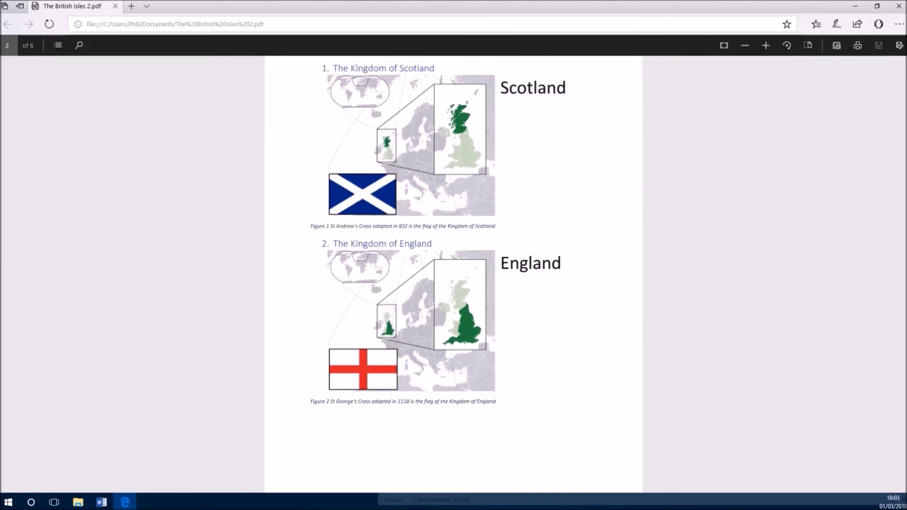
click(58, 45)
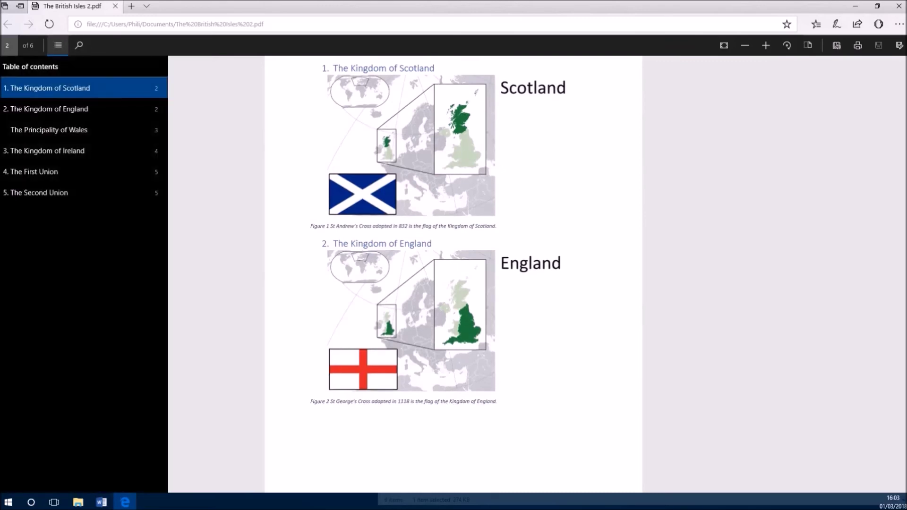